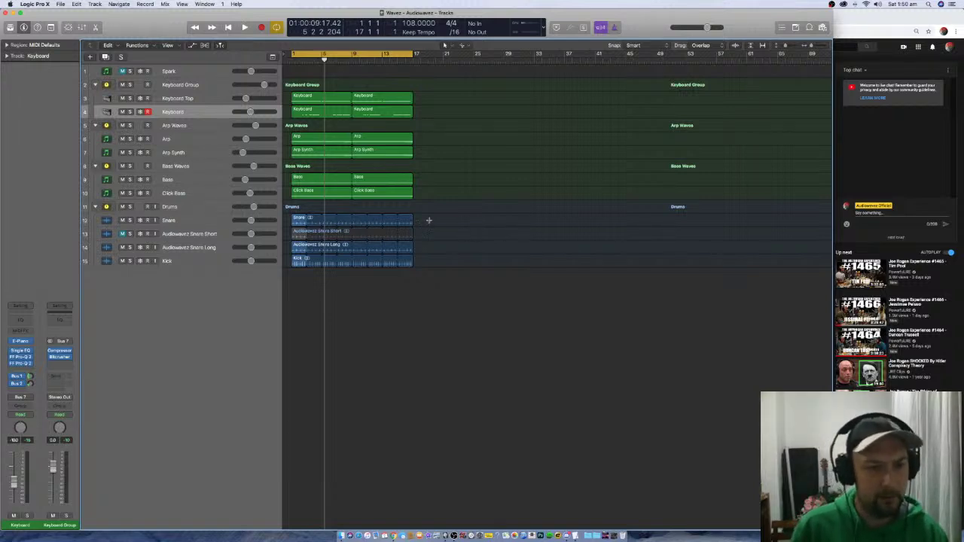
Solo the Drums stack, mute Audiowavez Snare Long and unmute Audiowavez Snare Short
{"action": "left_click", "coordinate": [130, 207]}
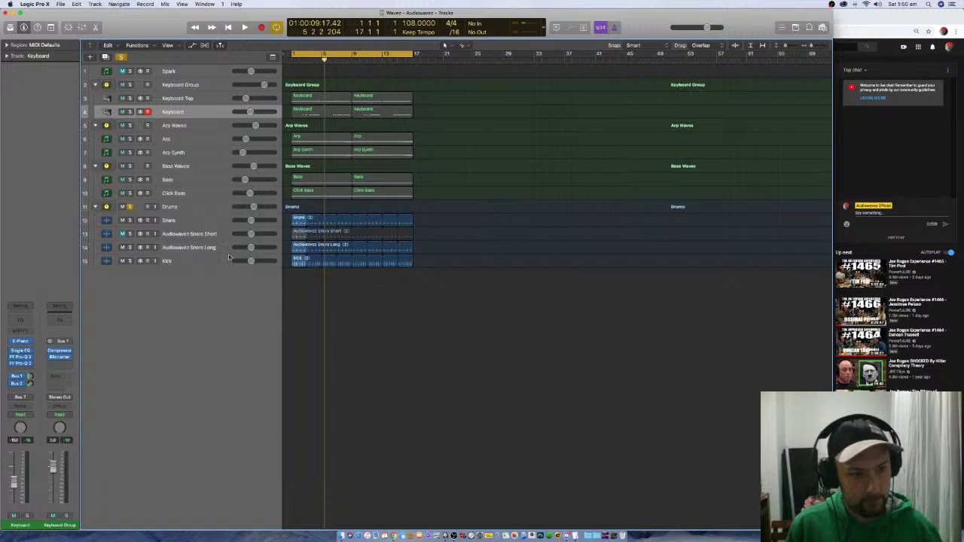
{"action": "left_click", "coordinate": [201, 247]}
{"action": "left_click", "coordinate": [122, 246]}
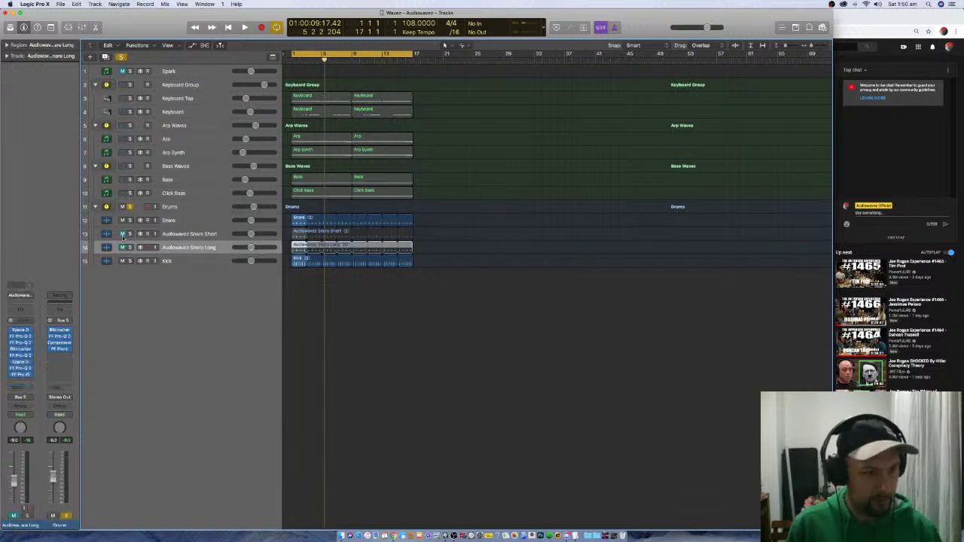
{"action": "left_click", "coordinate": [186, 207]}
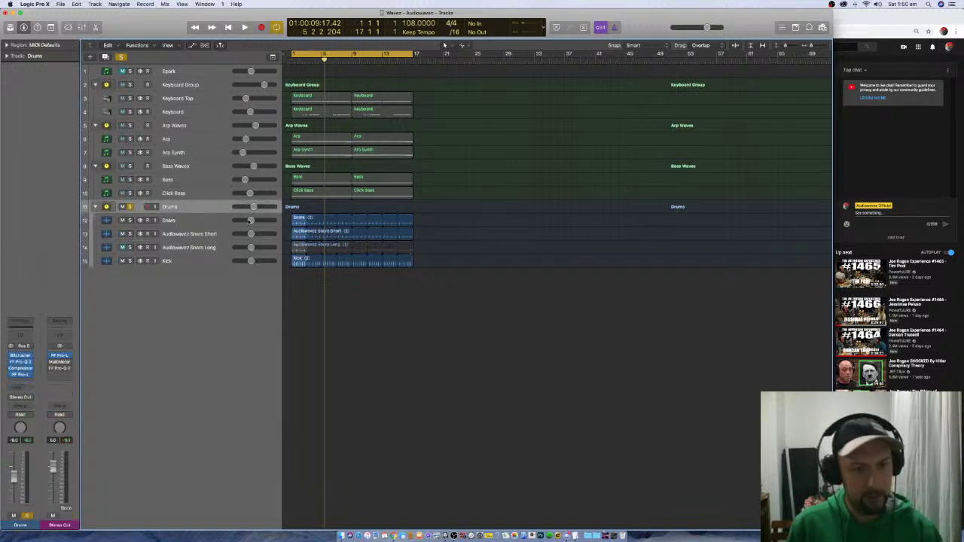
Play the soloed drums from the start of the project with the short snare active, and stop playback
{"action": "key", "text": "Return"}
{"action": "key", "text": "space"}
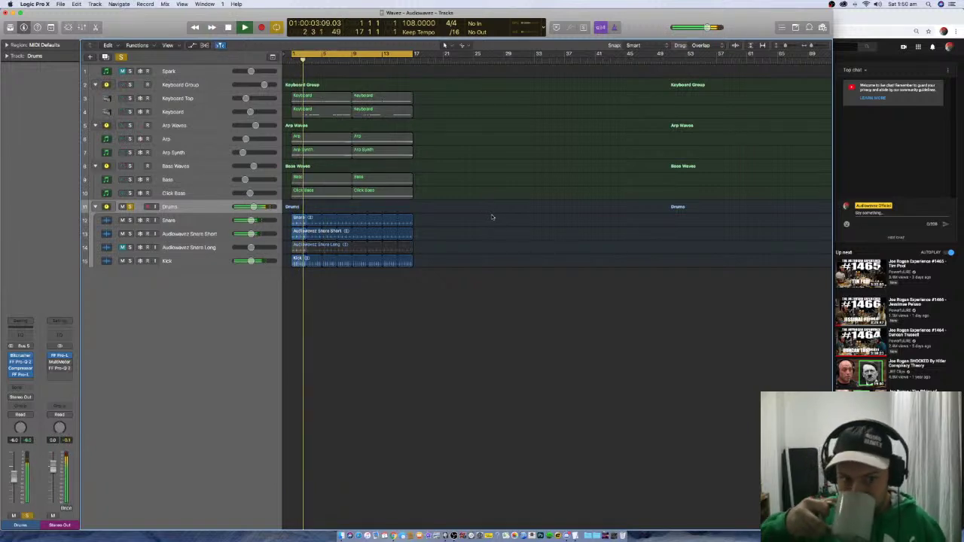
{"action": "key", "text": "space"}
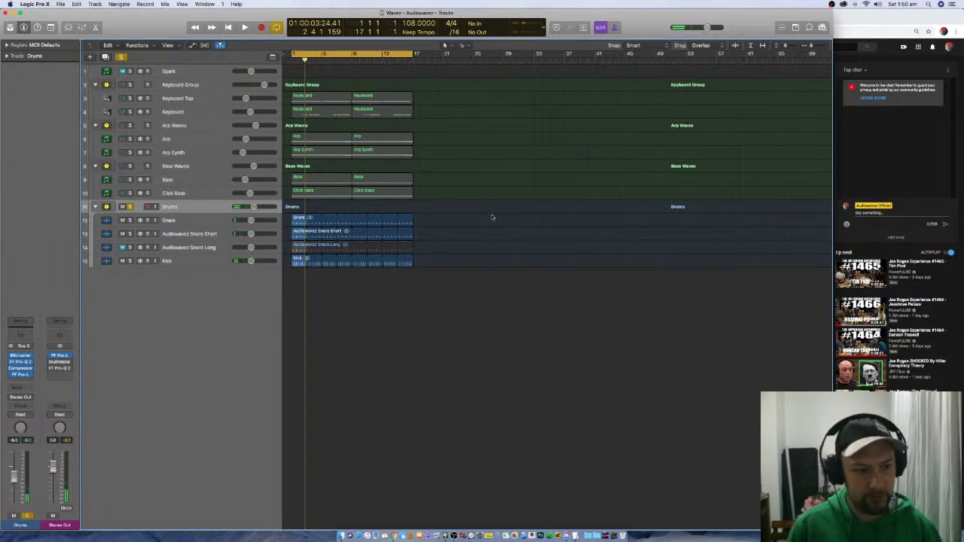
Compare the FabFilter Pro-G gate settings of the short and long snare tracks one above the other, and close both plug-in windows
{"action": "left_click", "coordinate": [268, 234]}
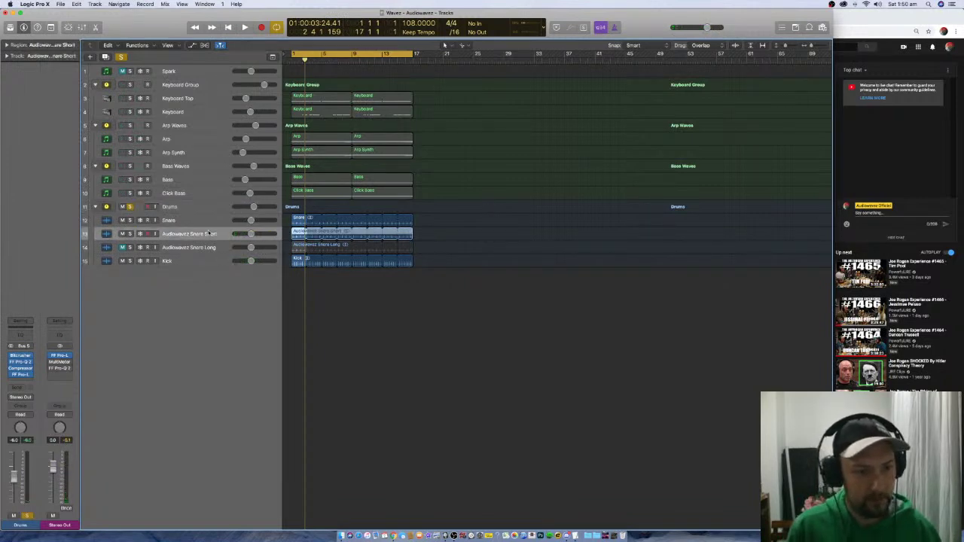
{"action": "left_click", "coordinate": [21, 374]}
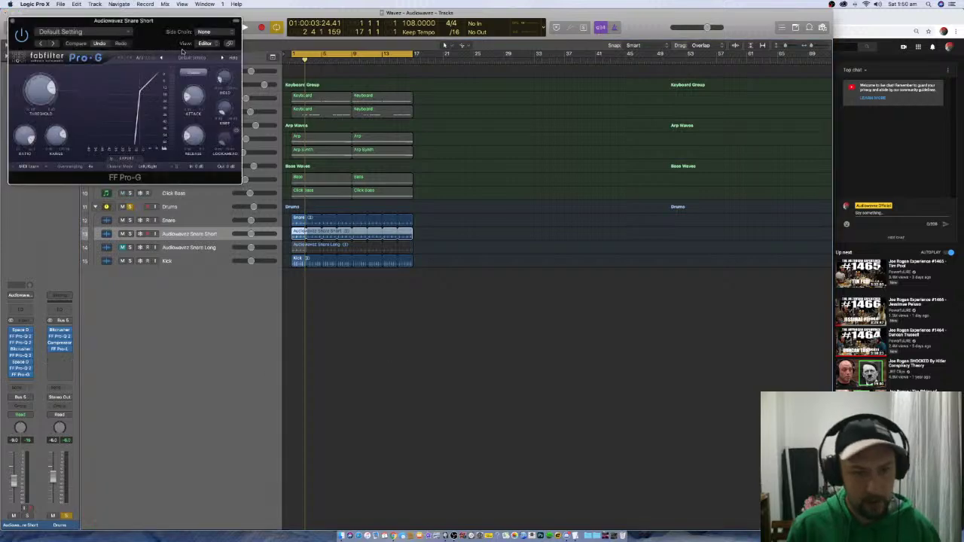
{"action": "left_click_drag", "start_coordinate": [145, 28], "coordinate": [711, 344]}
{"action": "left_click", "coordinate": [188, 247]}
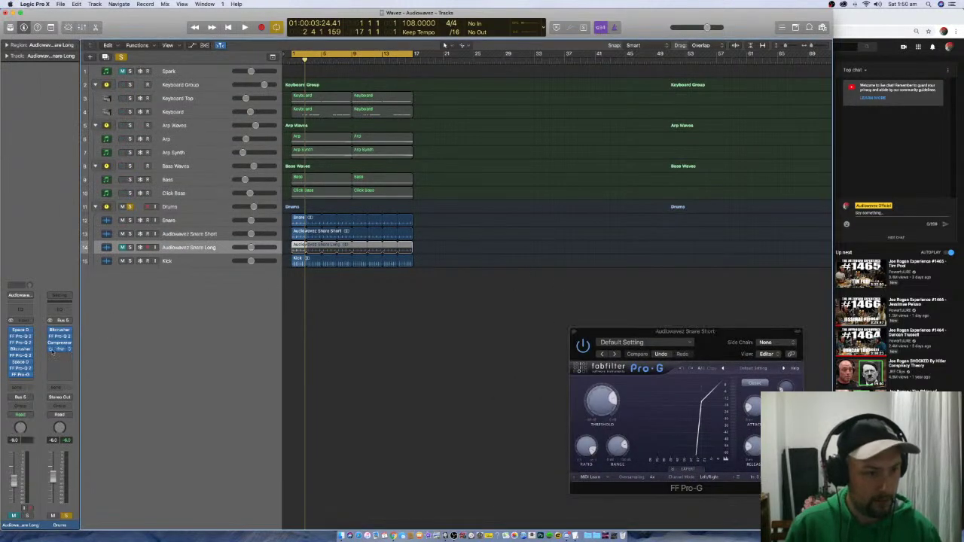
{"action": "left_click", "coordinate": [20, 374]}
{"action": "left_click_drag", "start_coordinate": [143, 24], "coordinate": [704, 166]}
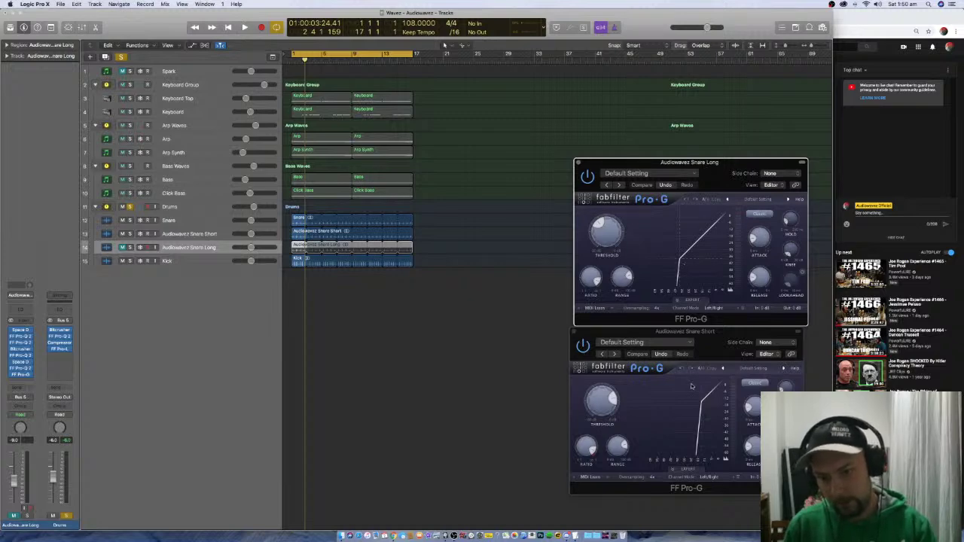
{"action": "left_click", "coordinate": [578, 163]}
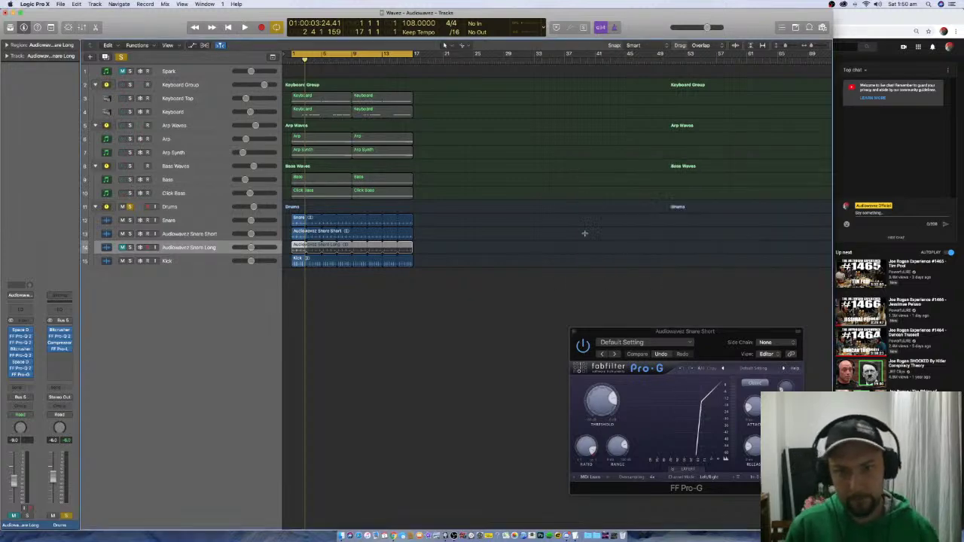
{"action": "left_click", "coordinate": [574, 332]}
Audition the soloed drums with the long snare in place of the short one, and switch back to the short snare
{"action": "left_click", "coordinate": [122, 247]}
{"action": "left_click", "coordinate": [122, 234]}
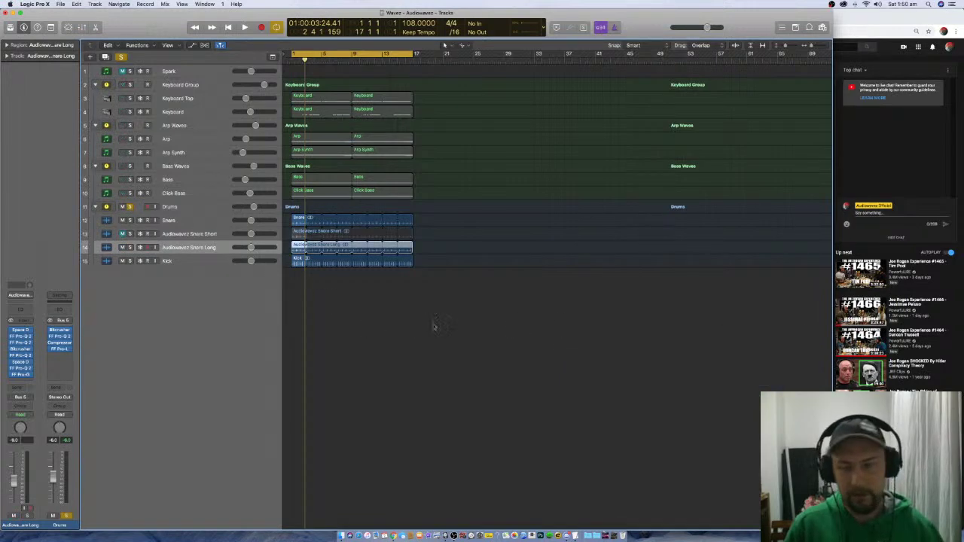
{"action": "key", "text": "space"}
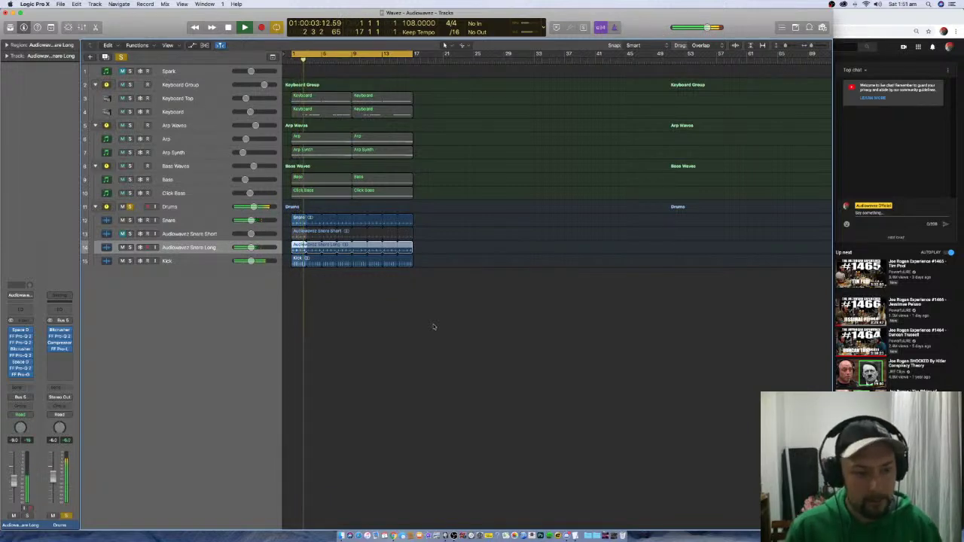
{"action": "key", "text": "space"}
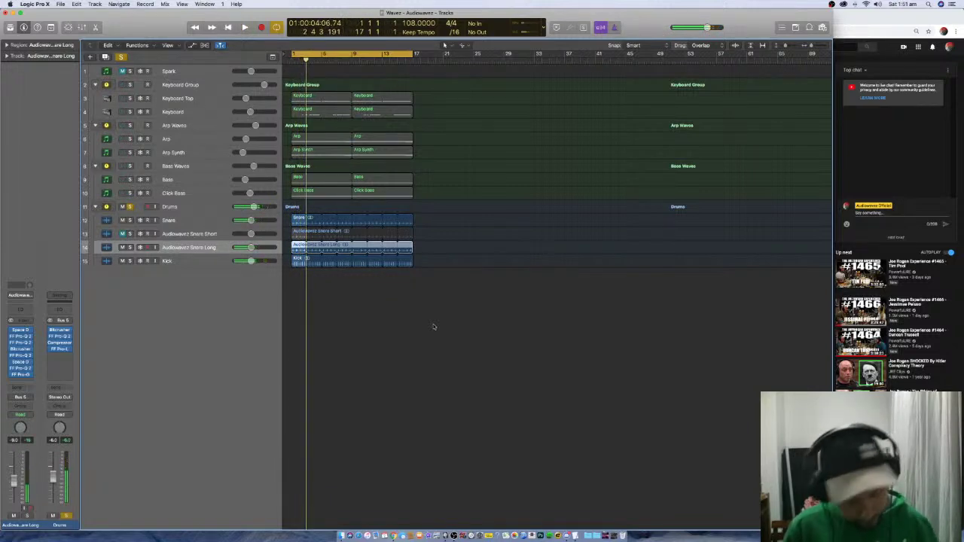
{"action": "left_click", "coordinate": [122, 234]}
{"action": "left_click", "coordinate": [122, 247]}
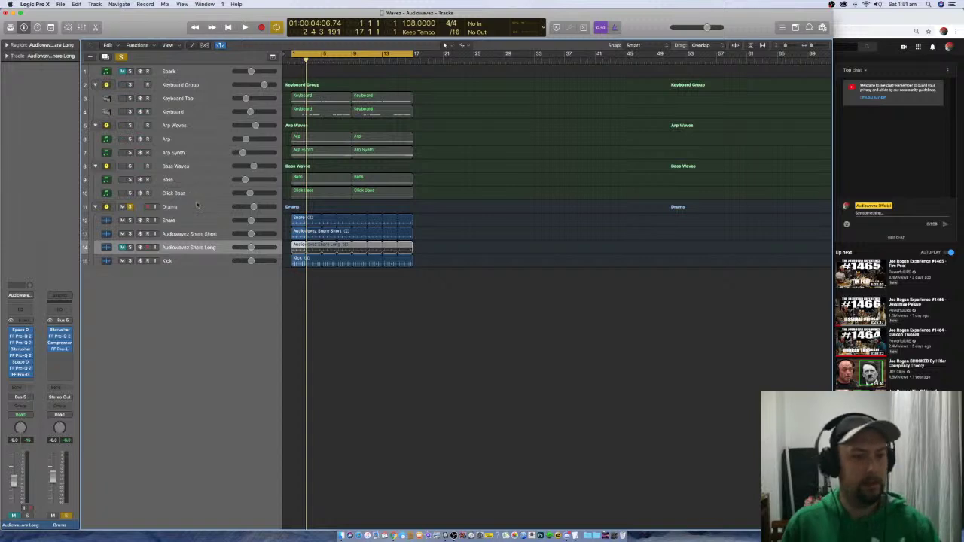
Solo the Bass Waves stack instead of Drums and mute the Click Bass track
{"action": "left_click", "coordinate": [175, 166]}
{"action": "left_click", "coordinate": [129, 208]}
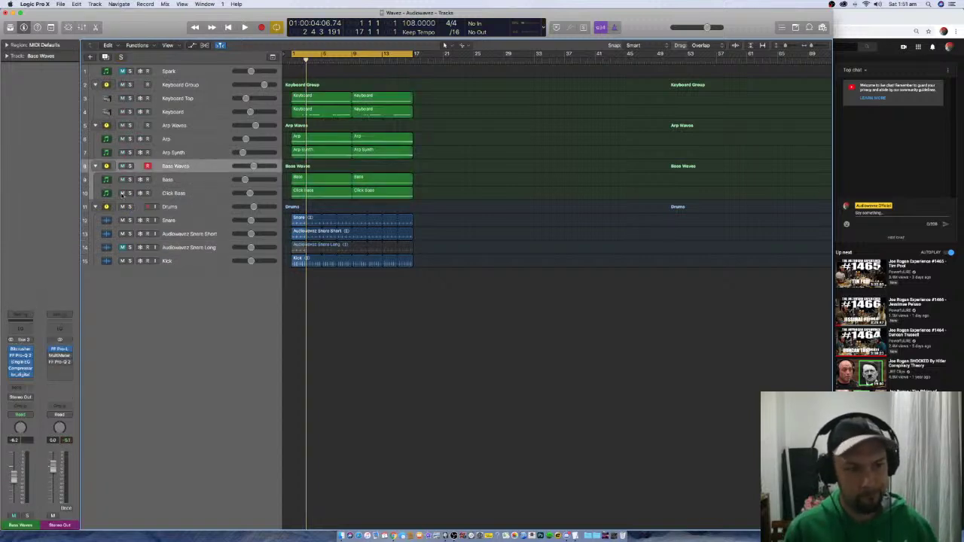
{"action": "left_click", "coordinate": [130, 166]}
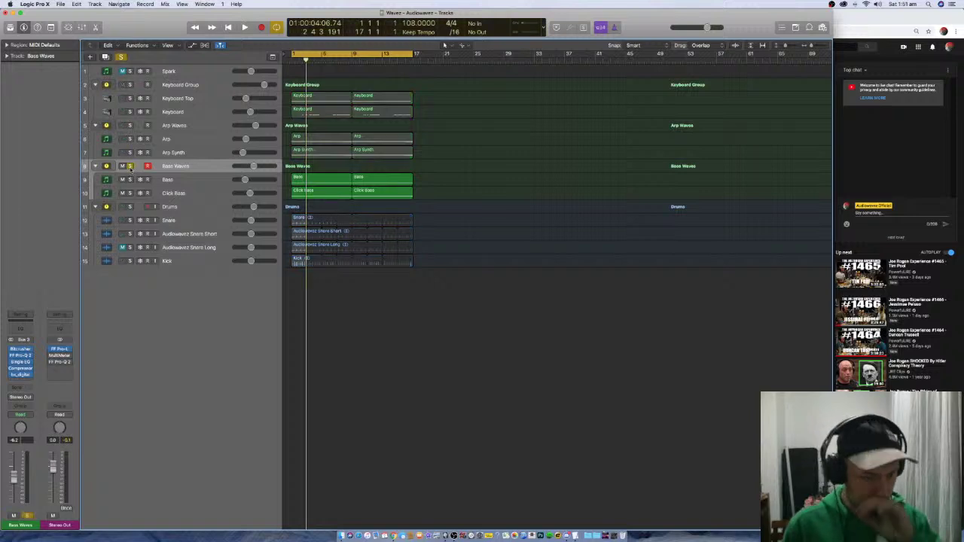
{"action": "left_click", "coordinate": [122, 193]}
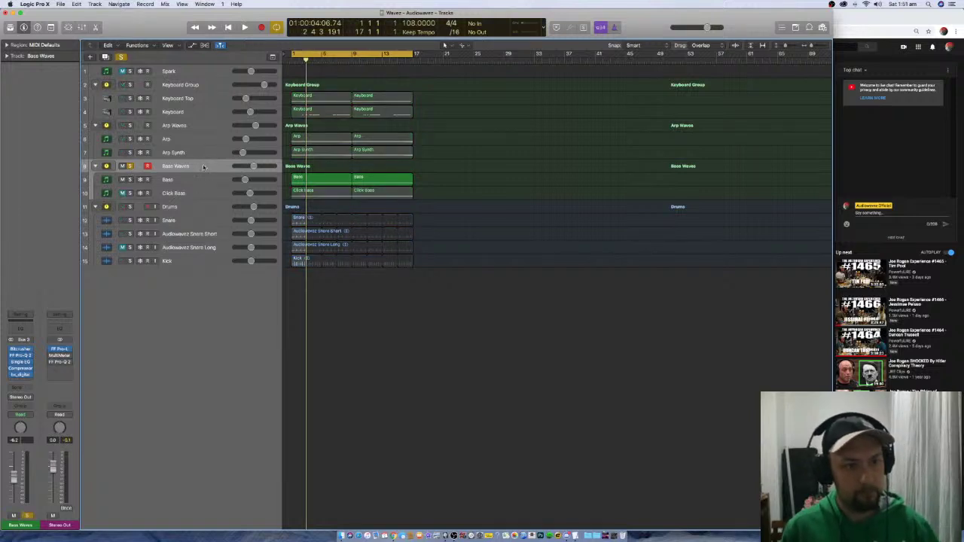
Play the Bass track from the start and open its Spire synth, placing the window clear of the track list
{"action": "left_click", "coordinate": [203, 178]}
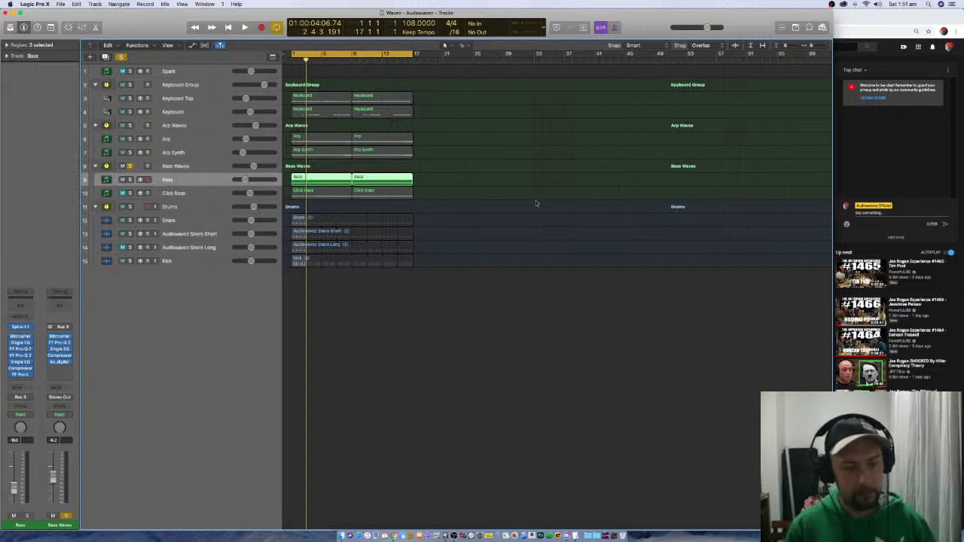
{"action": "key", "text": "Return"}
{"action": "key", "text": "space"}
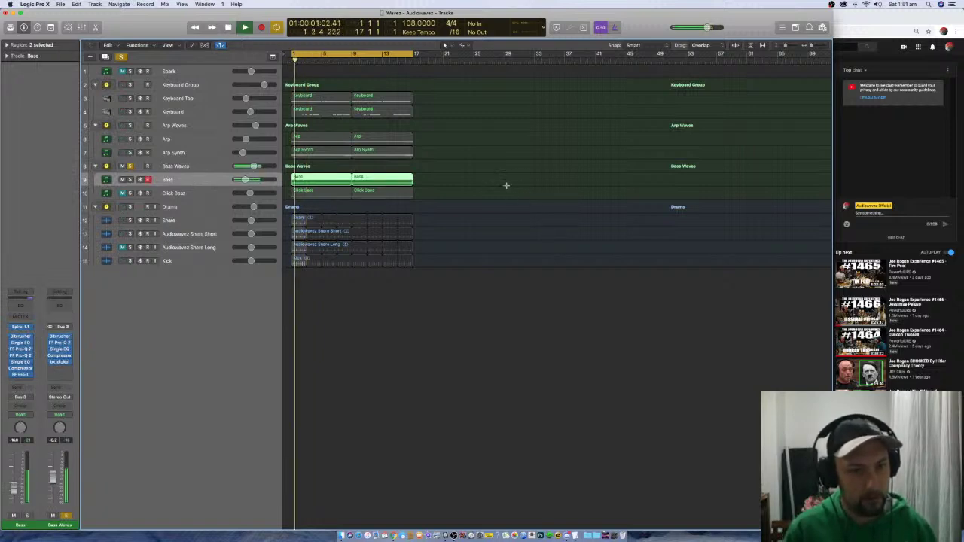
{"action": "left_click", "coordinate": [33, 331]}
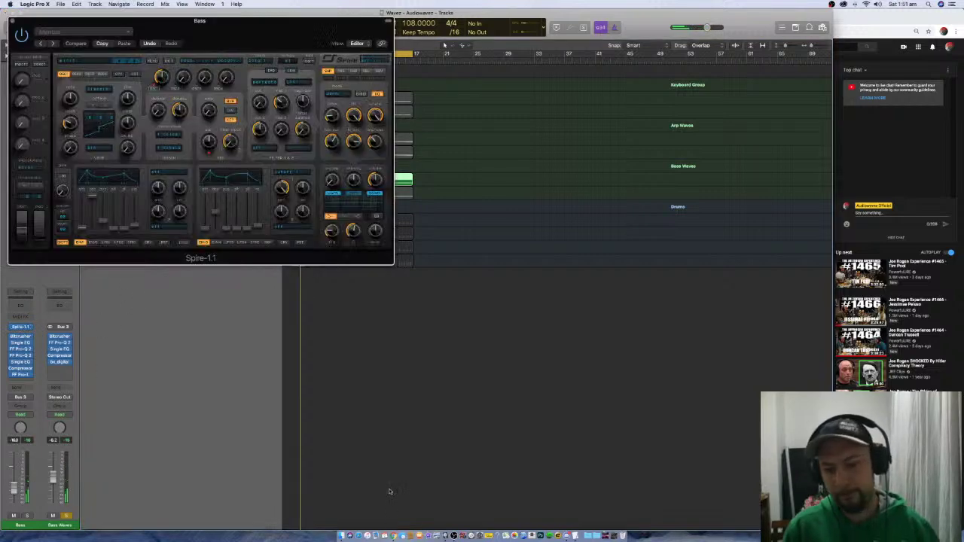
{"action": "left_click_drag", "start_coordinate": [206, 33], "coordinate": [435, 241]}
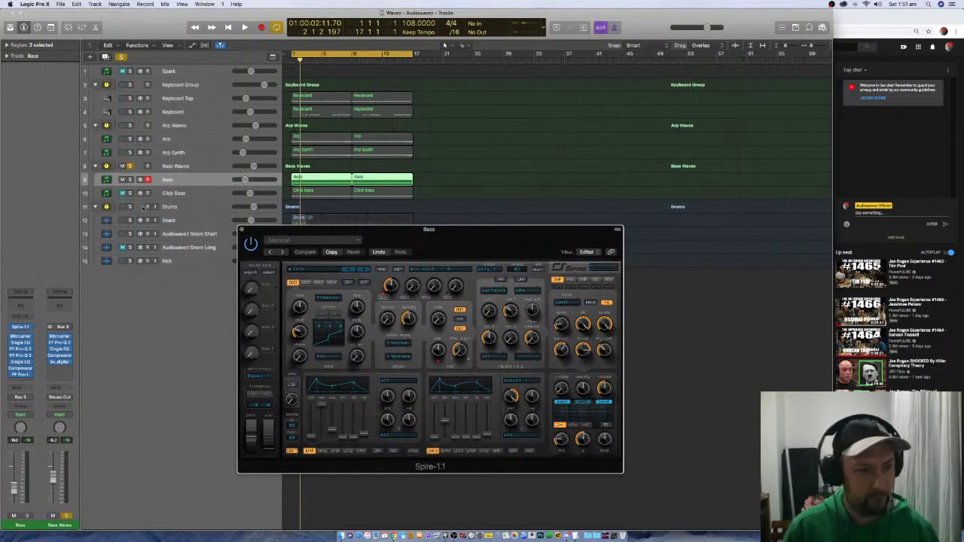
Solo the Drums stack alongside Bass Waves and play both briefly, moving the Spire window clear of the track regions
{"action": "left_click", "coordinate": [183, 210]}
{"action": "key", "text": "space"}
{"action": "left_click_drag", "start_coordinate": [438, 238], "coordinate": [616, 272]}
{"action": "key", "text": "space"}
Open the Stereo Out MultiMeter above the Spire window and play the drums and bass to monitor the goniometer
{"action": "left_click", "coordinate": [51, 364]}
{"action": "left_click_drag", "start_coordinate": [166, 31], "coordinate": [678, 41]}
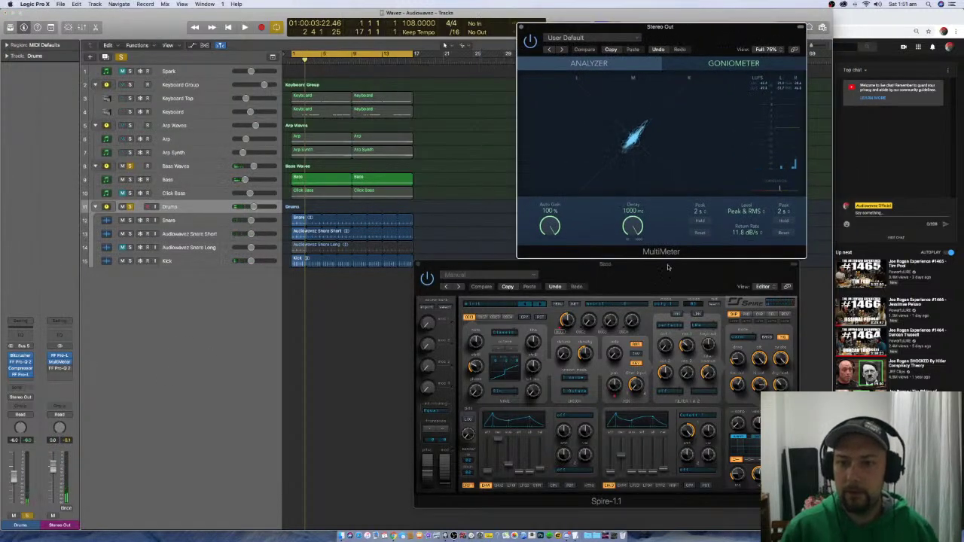
{"action": "left_click_drag", "start_coordinate": [635, 270], "coordinate": [641, 286]}
{"action": "key", "text": "space"}
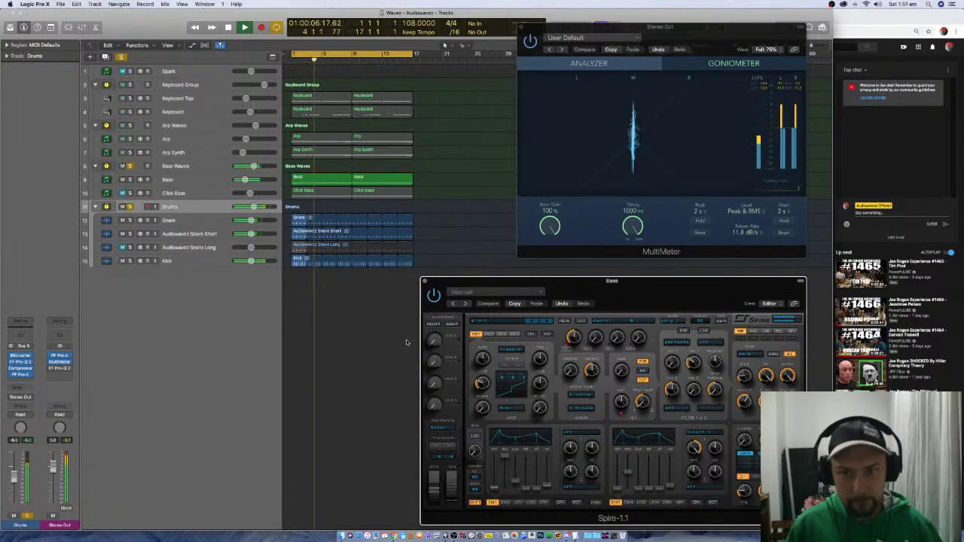
{"action": "key", "text": "space"}
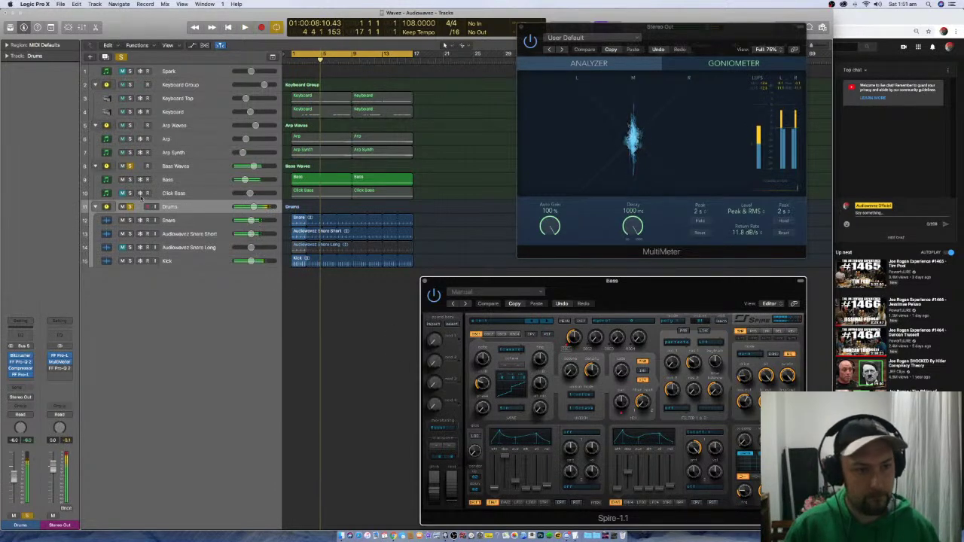
Audition the bass and drums with the long snare instead of the short, and return to the short snare
{"action": "left_click", "coordinate": [122, 247]}
{"action": "left_click", "coordinate": [122, 233]}
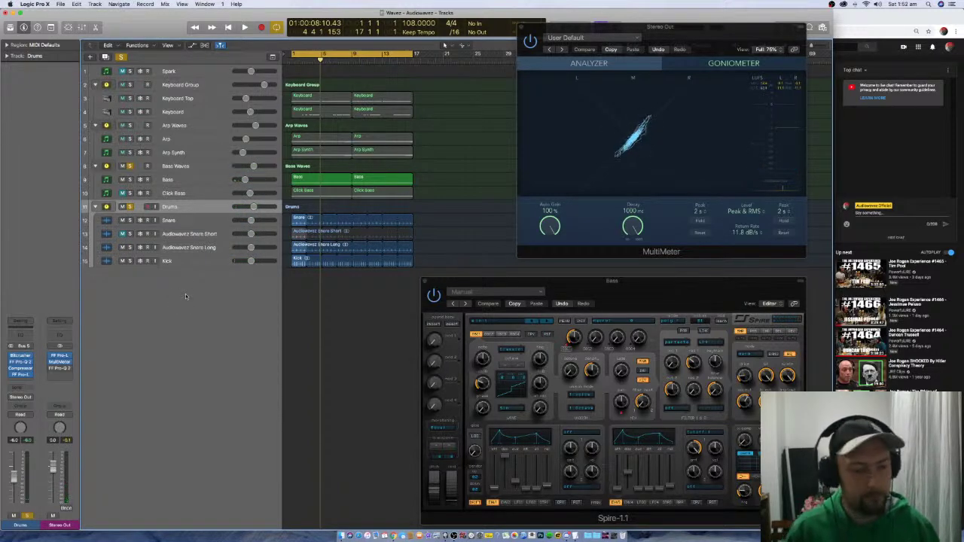
{"action": "key", "text": "space"}
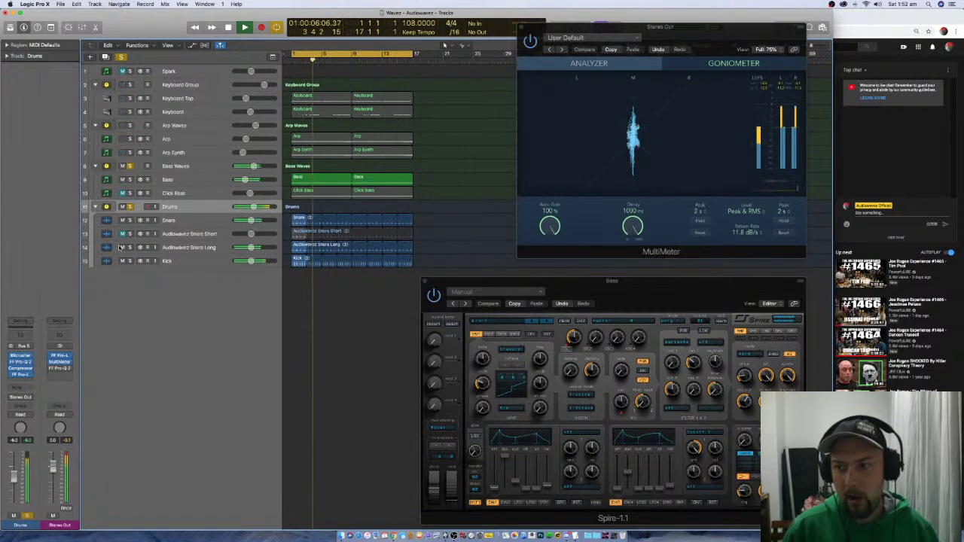
{"action": "left_click", "coordinate": [121, 247]}
{"action": "left_click", "coordinate": [122, 234]}
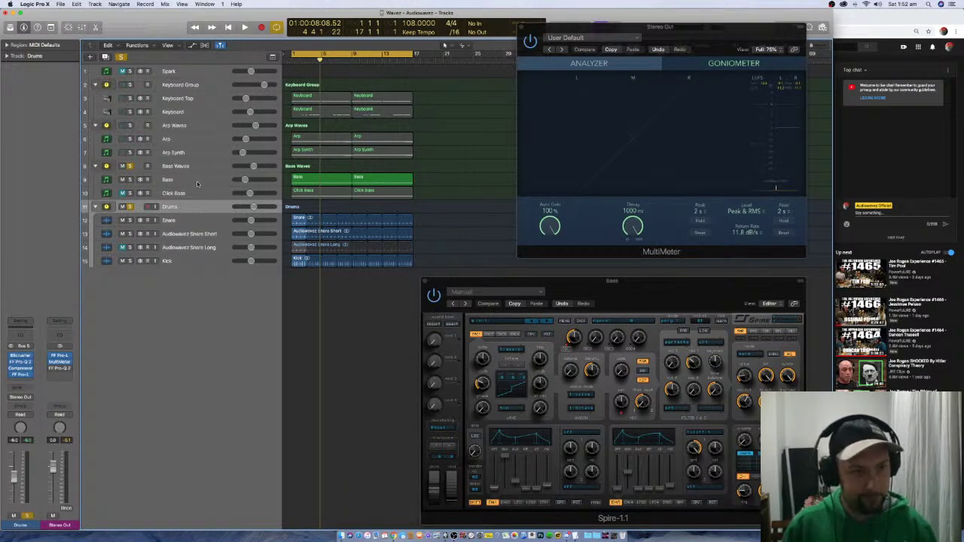
Unsolo the Drums stack and inspect the Single Band EQ on the Click Bass track, closing its window
{"action": "key", "text": "ctrl+m"}
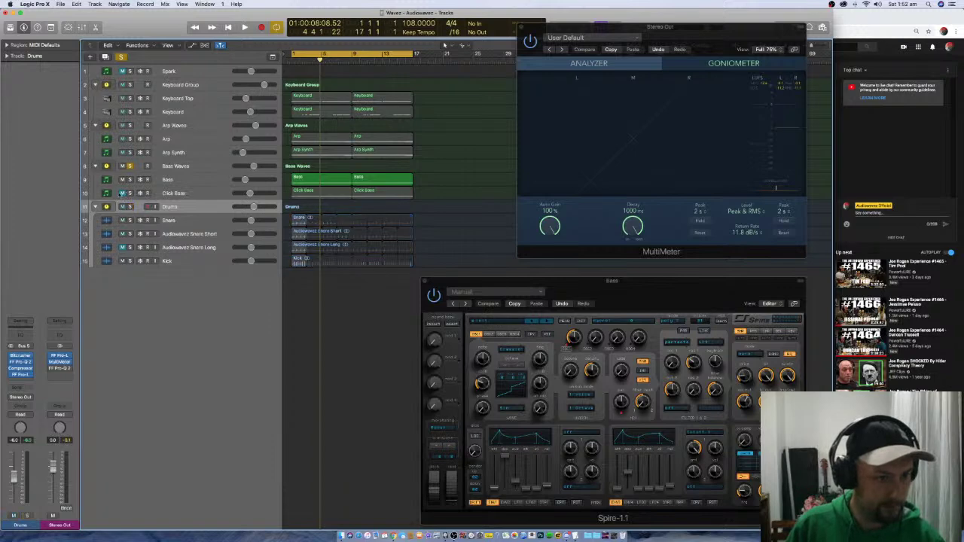
{"action": "left_click", "coordinate": [185, 165]}
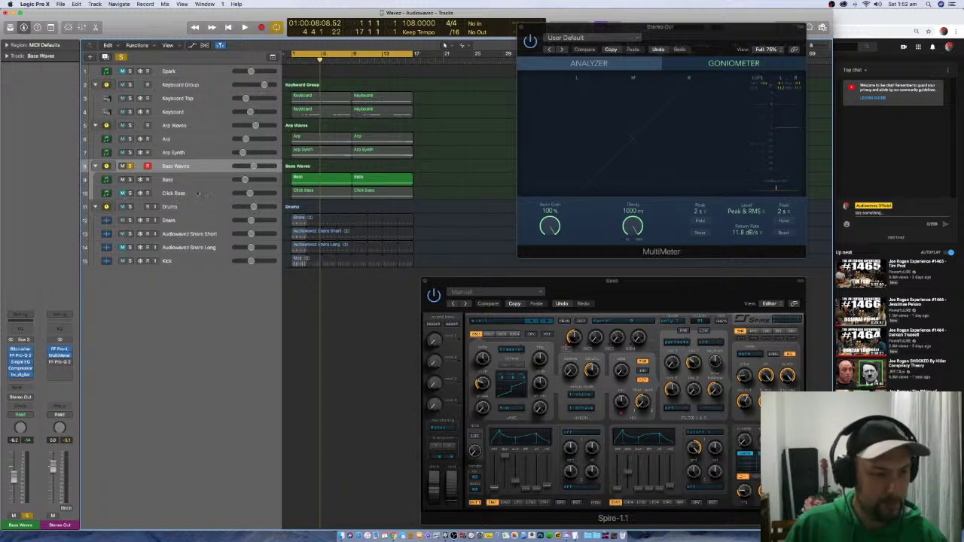
{"action": "left_click", "coordinate": [197, 192]}
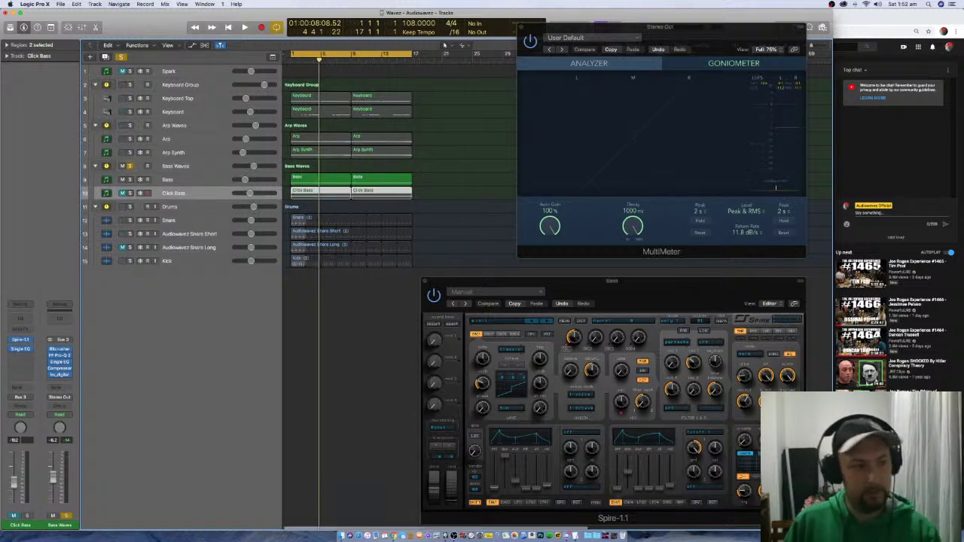
{"action": "left_click", "coordinate": [20, 349]}
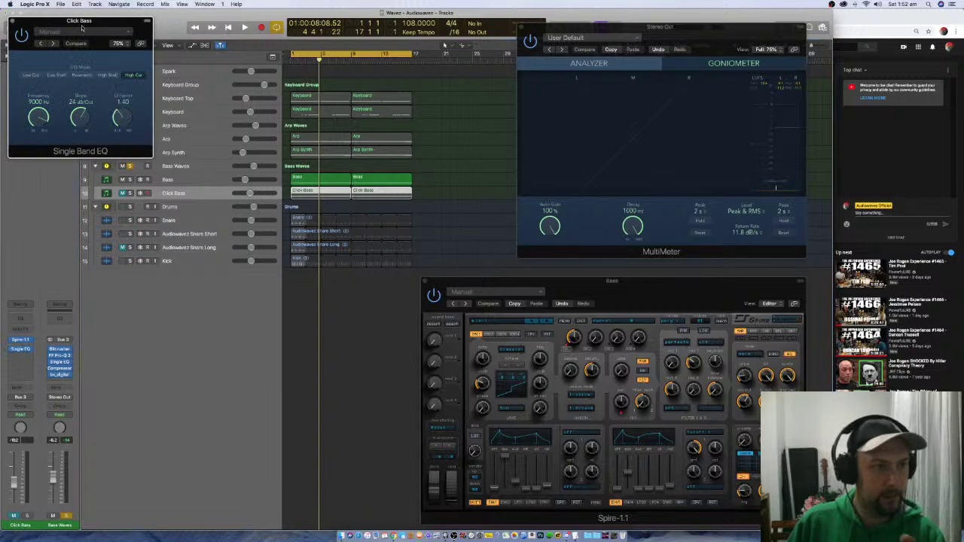
{"action": "left_click_drag", "start_coordinate": [82, 29], "coordinate": [256, 322]}
{"action": "left_click", "coordinate": [186, 315]}
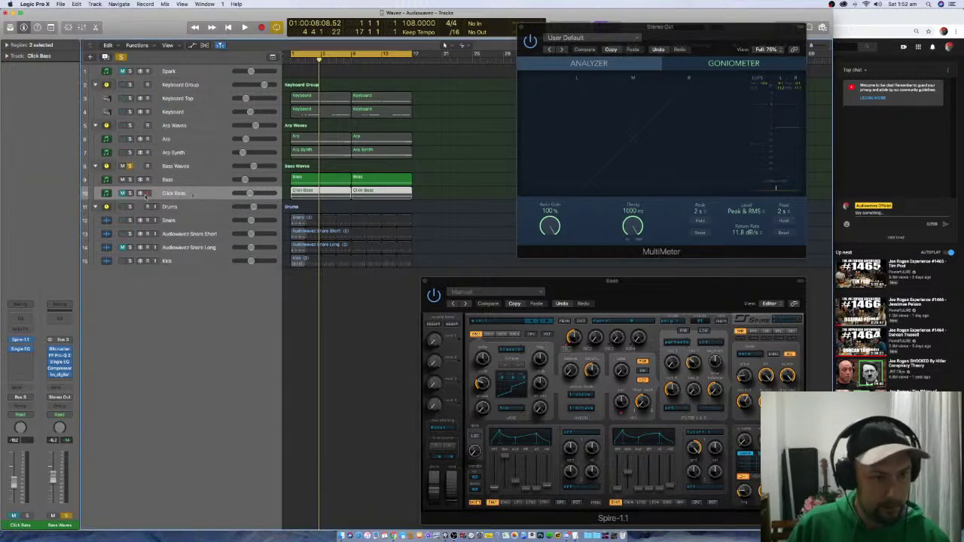
Unmute Click Bass and play the Bass Waves stack, muting the Bass track to hear Click Bass alone
{"action": "left_click", "coordinate": [122, 193]}
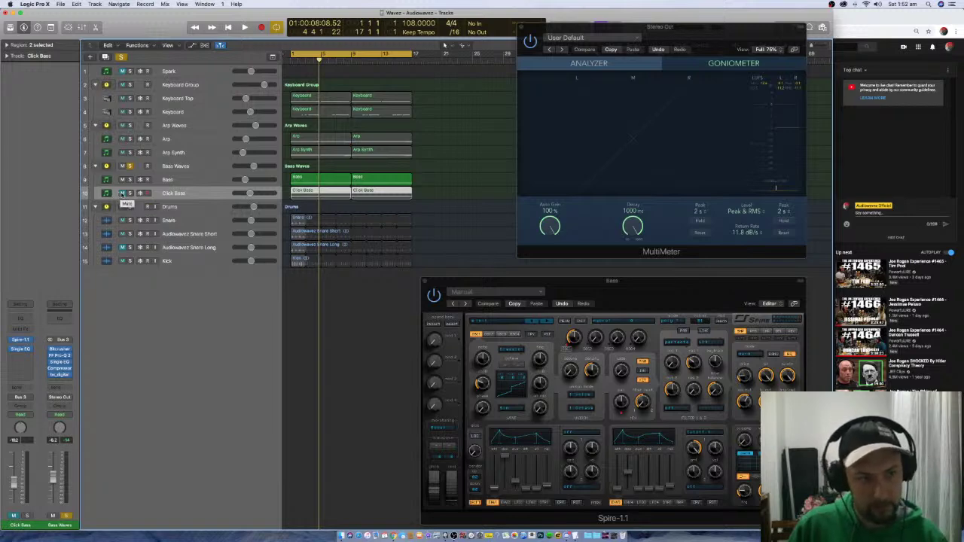
{"action": "key", "text": "space"}
{"action": "left_click", "coordinate": [122, 194]}
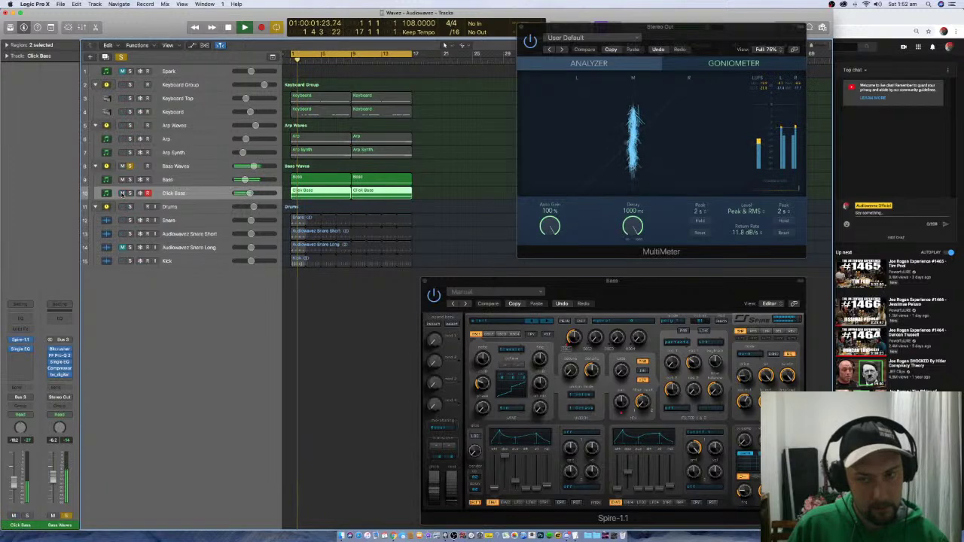
{"action": "left_click", "coordinate": [123, 180]}
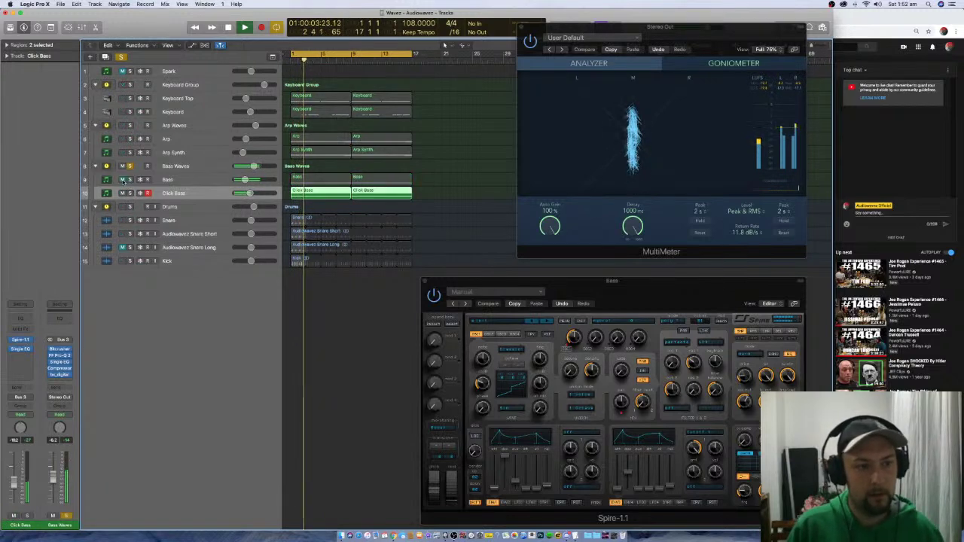
Unmute the Bass track and play it together with Click Bass in the soloed Bass Waves stack
{"action": "key", "text": "space"}
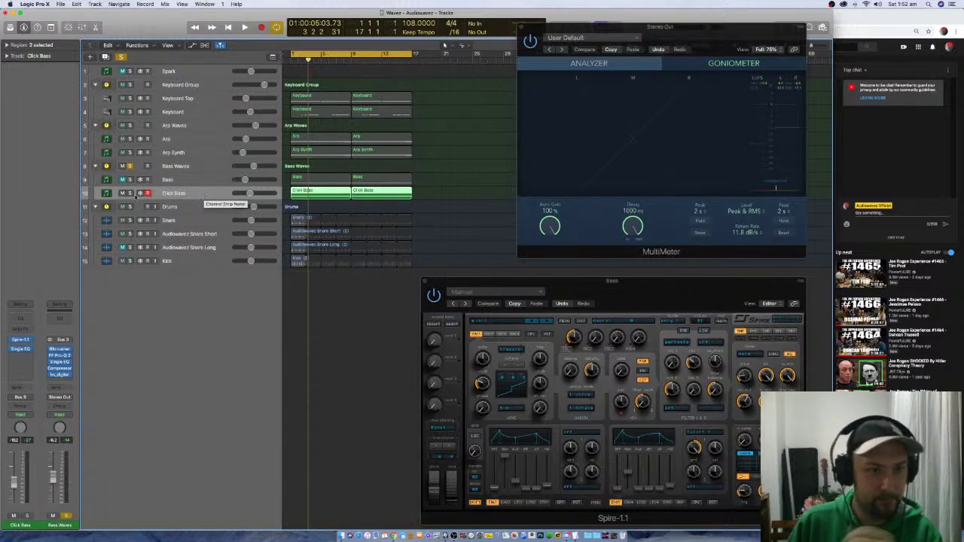
{"action": "left_click", "coordinate": [185, 181]}
{"action": "key", "text": "space"}
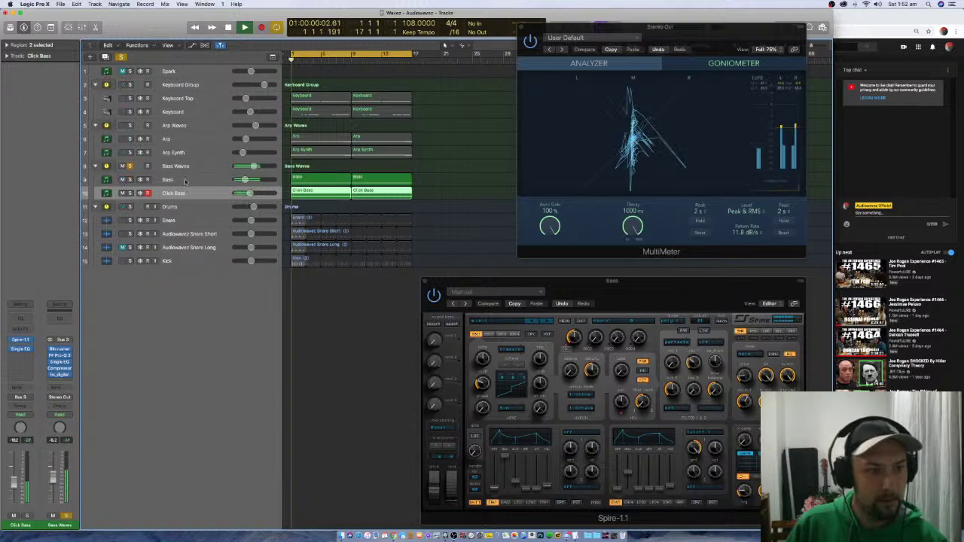
{"action": "key", "text": "space"}
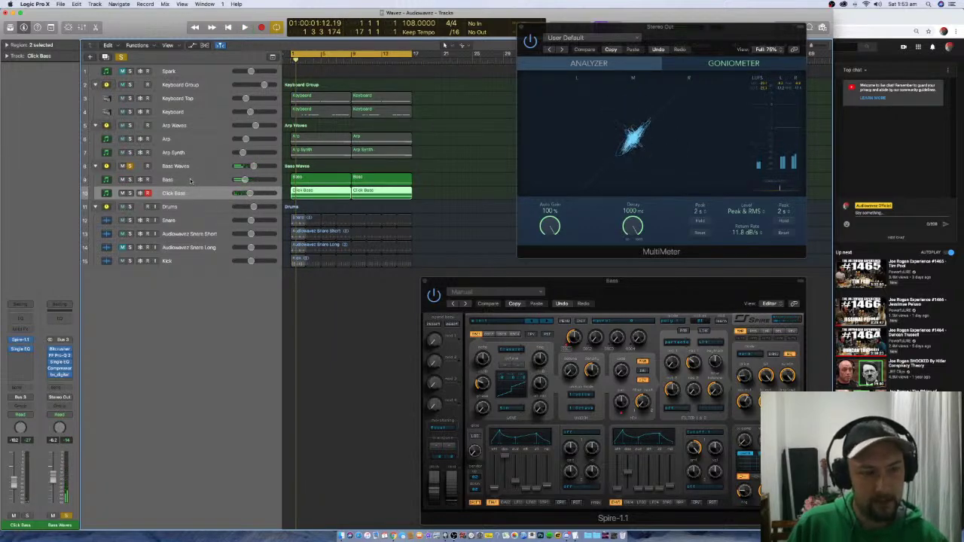
Solo the Drums stack alongside Bass Waves for playback, and clear the solos to hear the full mix
{"action": "key", "text": "space"}
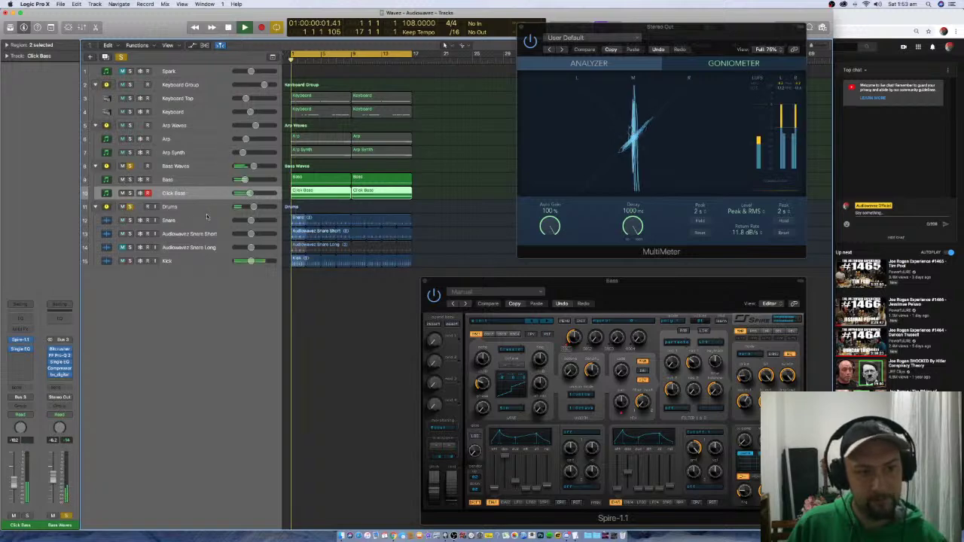
{"action": "key", "text": "space"}
{"action": "left_click", "coordinate": [125, 207]}
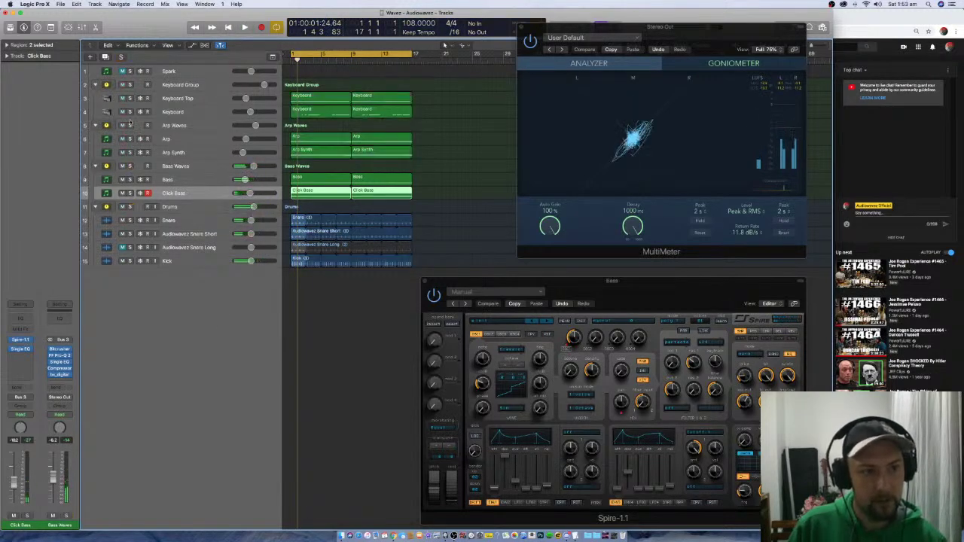
Solo the Arp Waves stack and audition its layers, muting Arp Synth and swapping the mute to Arp
{"action": "left_click", "coordinate": [177, 125]}
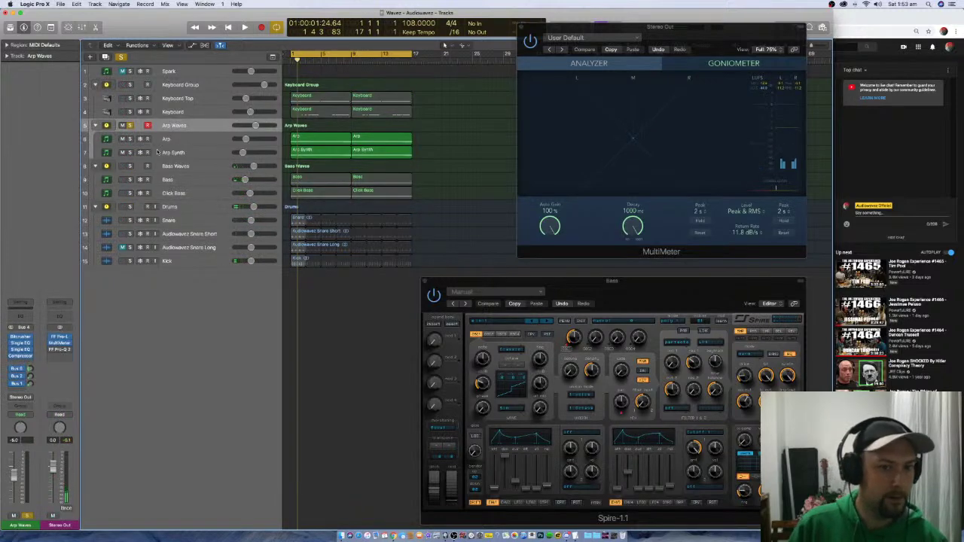
{"action": "left_click", "coordinate": [124, 152]}
{"action": "left_click", "coordinate": [189, 139]}
{"action": "key", "text": "space"}
{"action": "left_click", "coordinate": [123, 152]}
{"action": "left_click", "coordinate": [122, 139]}
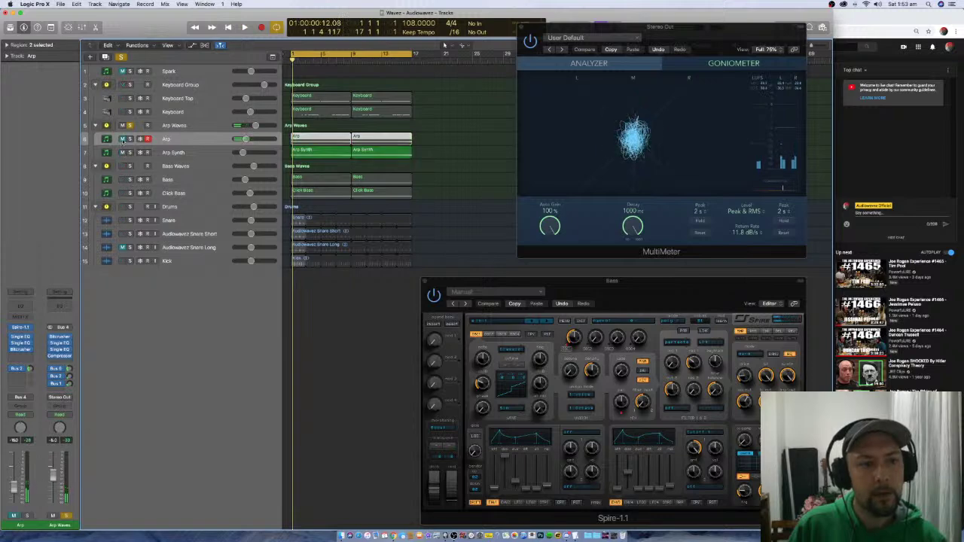
Unmute Arp, mute Arp Synth, and play the Arp track alone
{"action": "left_click", "coordinate": [122, 139]}
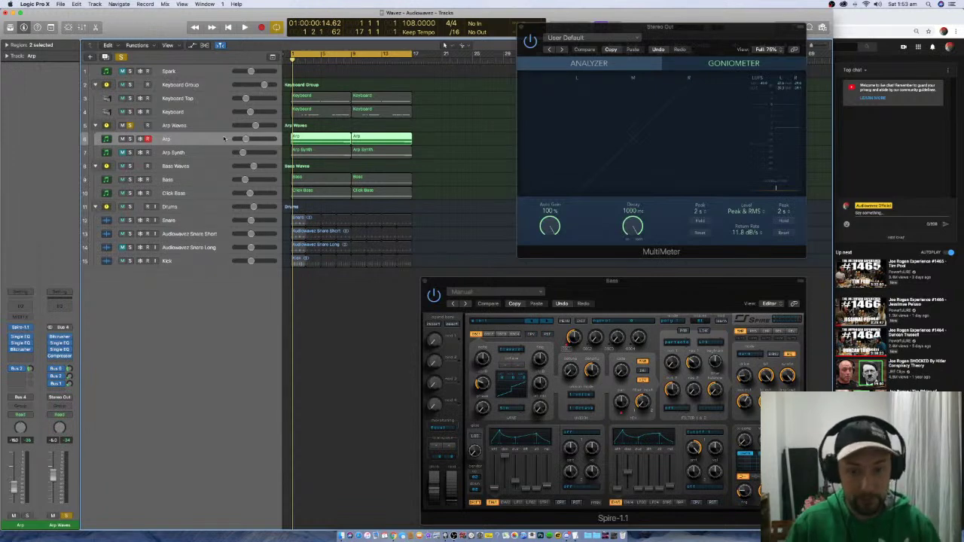
{"action": "key", "text": "space"}
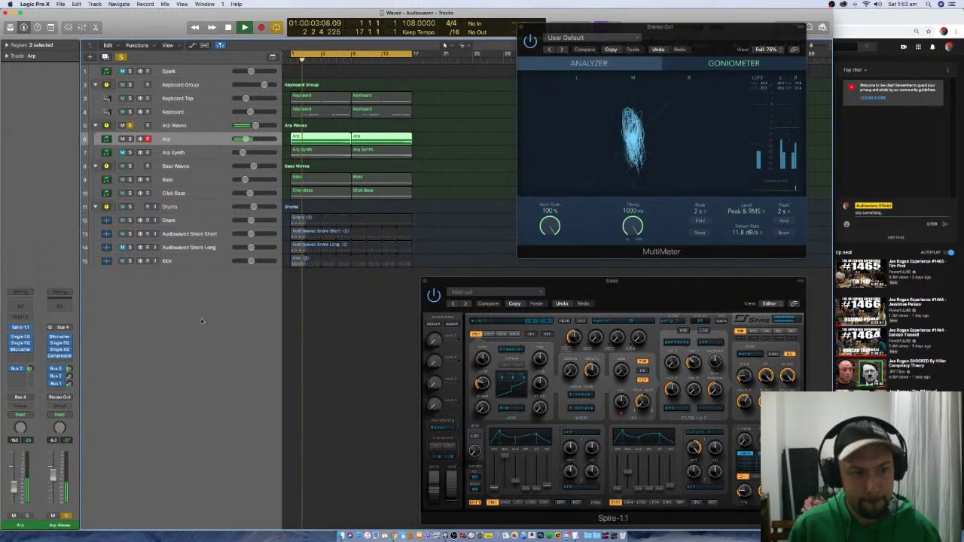
{"action": "key", "text": "space"}
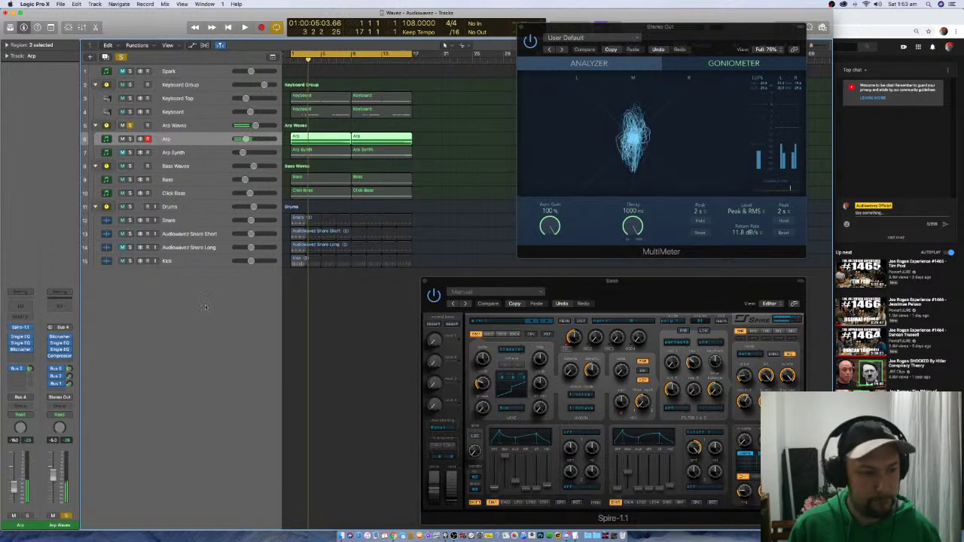
Open the Stereo Out FF Pro-Q 2, resize it to Medium and place it beside the Spire window
{"action": "key", "text": "Up"}
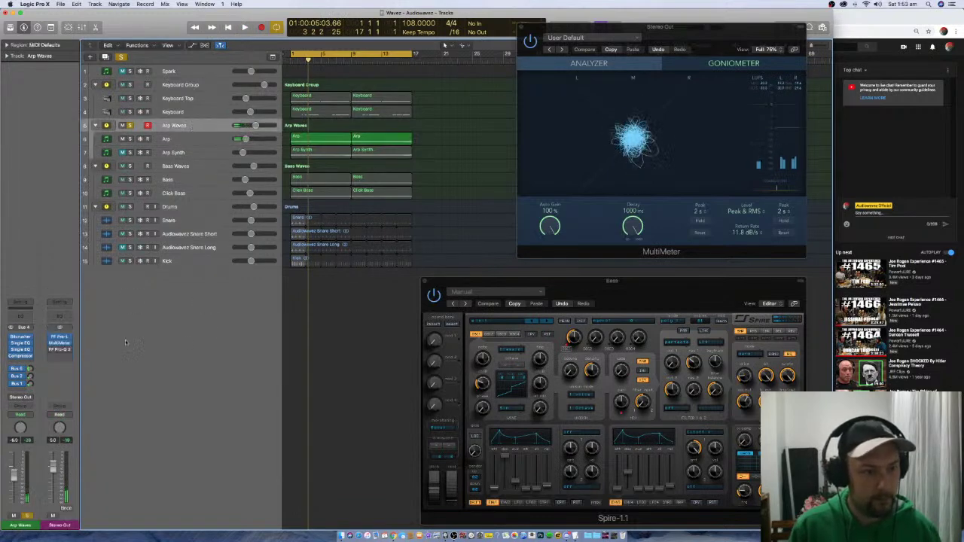
{"action": "left_click", "coordinate": [59, 349]}
{"action": "left_click_drag", "start_coordinate": [207, 28], "coordinate": [294, 274]}
{"action": "left_click_drag", "start_coordinate": [444, 525], "coordinate": [436, 475]}
{"action": "left_click", "coordinate": [435, 474]}
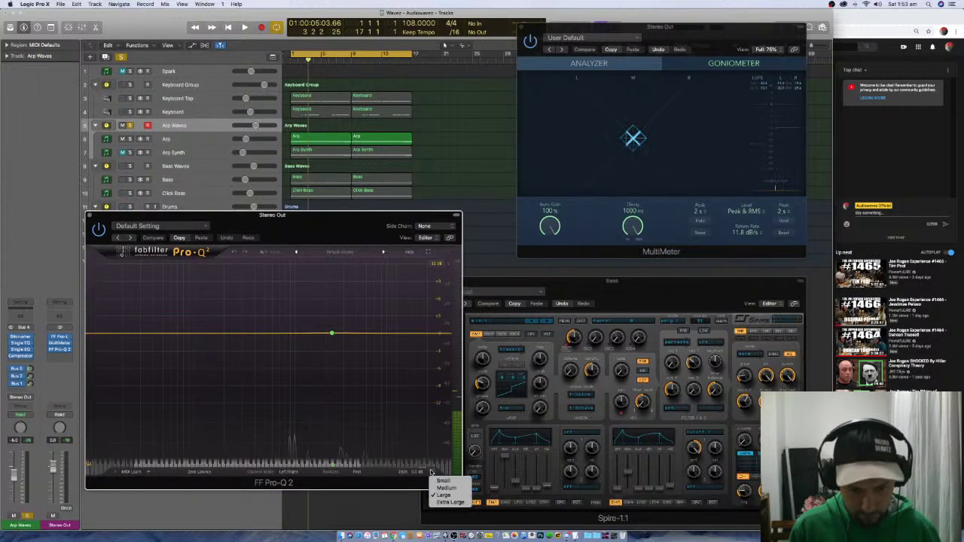
{"action": "left_click", "coordinate": [450, 489]}
{"action": "left_click_drag", "start_coordinate": [450, 489], "coordinate": [394, 490]}
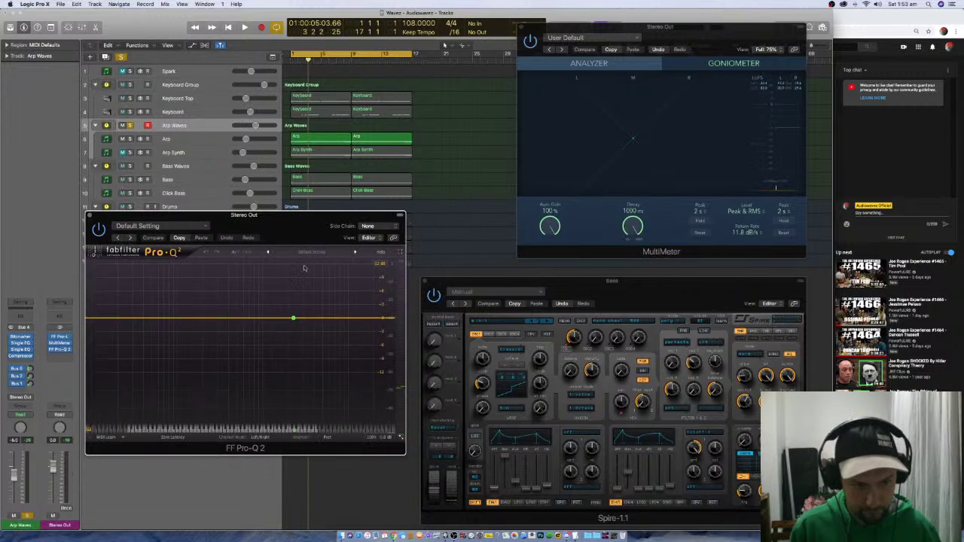
{"action": "left_click_drag", "start_coordinate": [268, 215], "coordinate": [277, 280]}
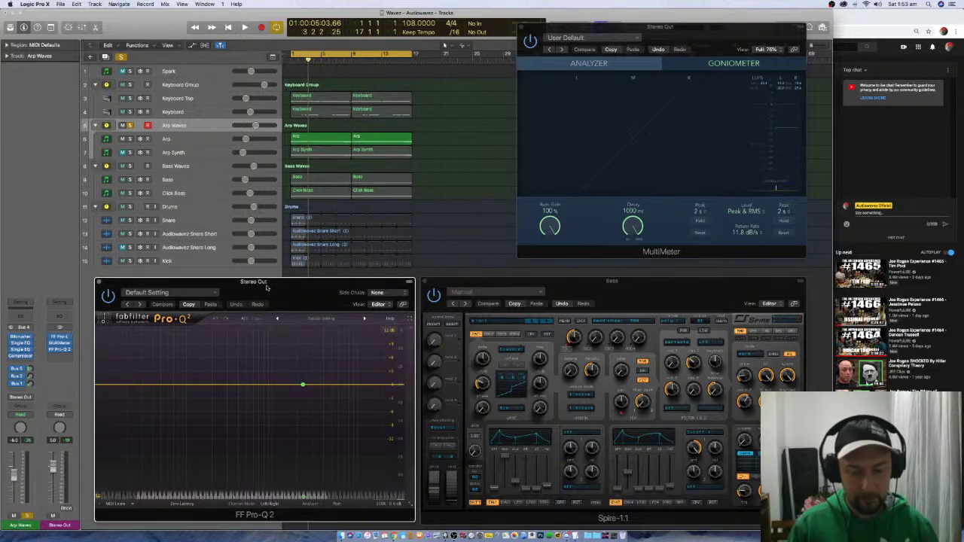
Play the Arp track on the Pro-Q 2 analyser and inspect the Arp Waves sends to Echo Pan and Bus 2
{"action": "key", "text": "space"}
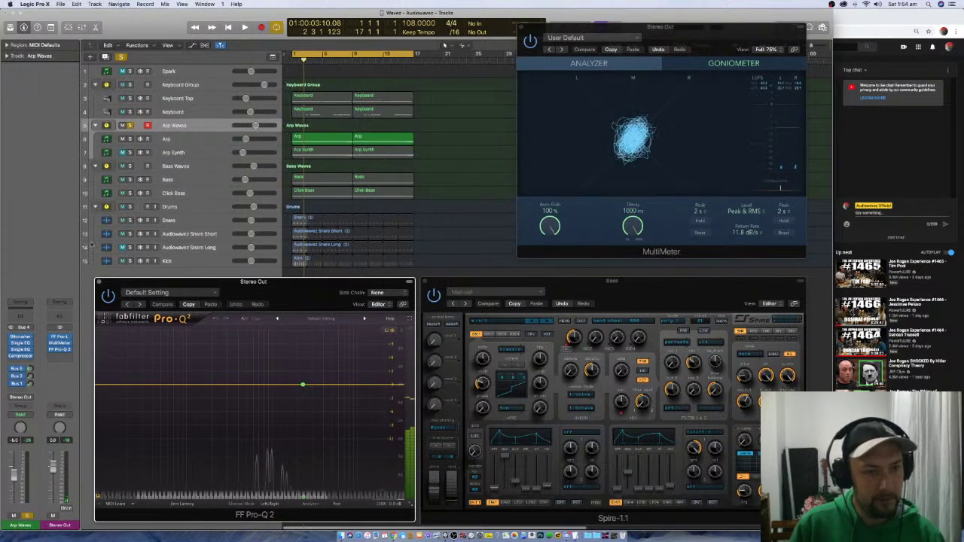
{"action": "left_click", "coordinate": [19, 369]}
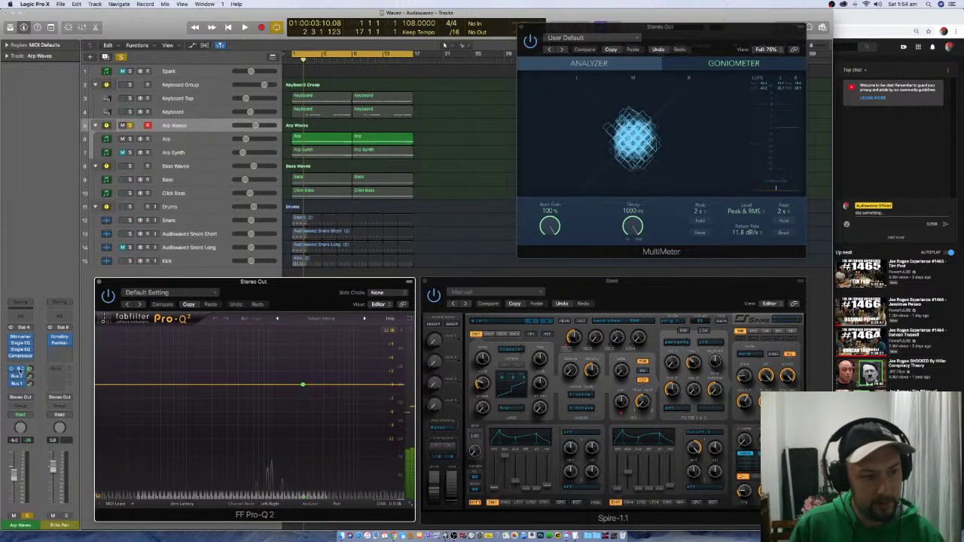
{"action": "left_click", "coordinate": [19, 376]}
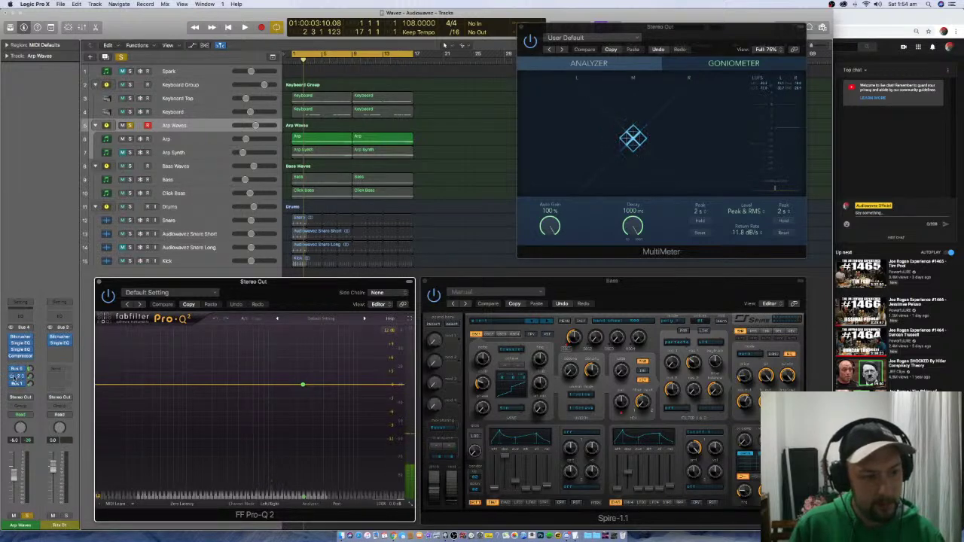
{"action": "key", "text": "space"}
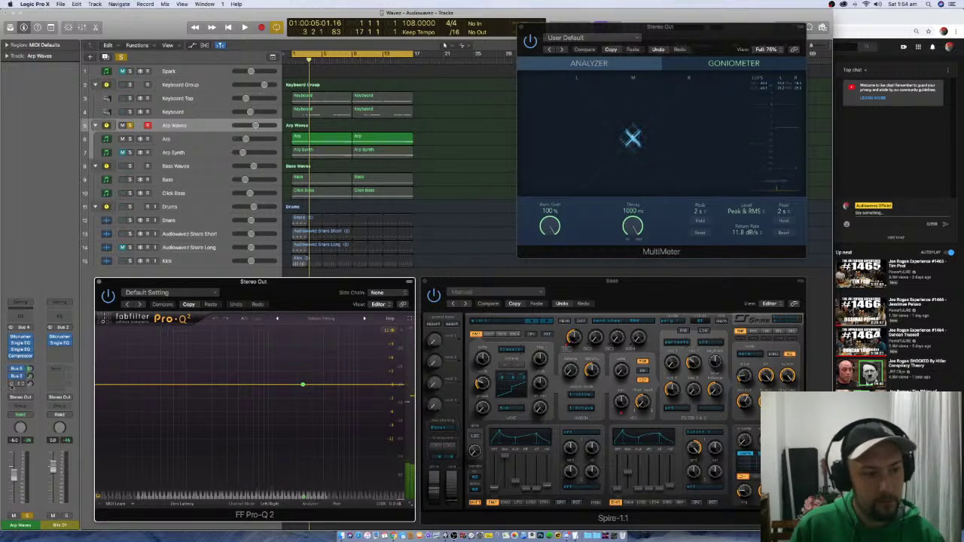
{"action": "key", "text": "space"}
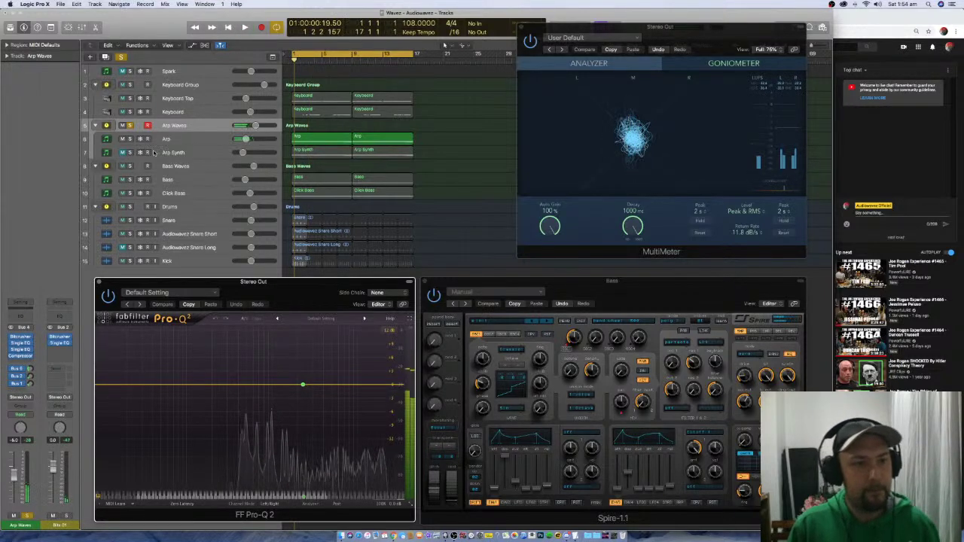
Unmute Arp Synth and hear it alone with Arp muted, and unmute Arp to play both together
{"action": "left_click", "coordinate": [192, 153]}
{"action": "key", "text": "space"}
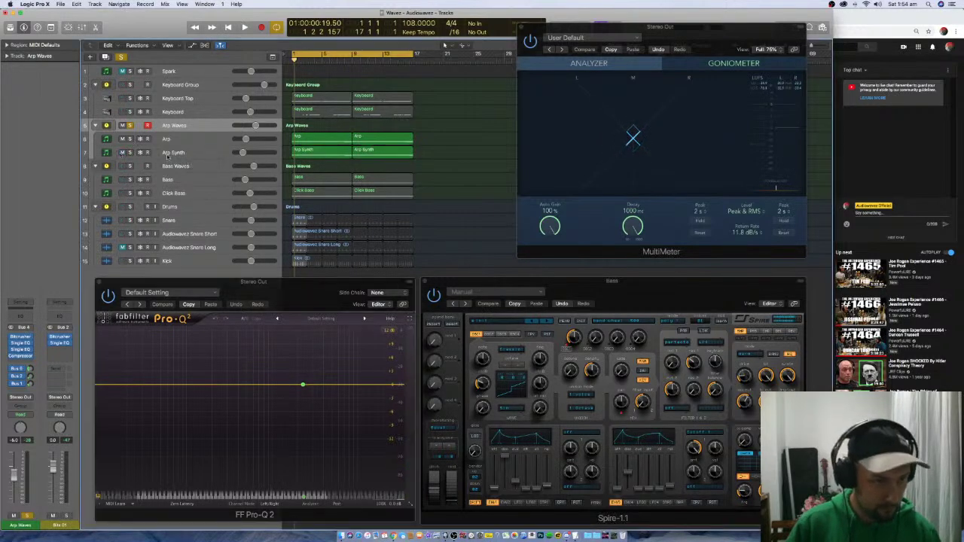
{"action": "left_click", "coordinate": [122, 139]}
{"action": "key", "text": "space"}
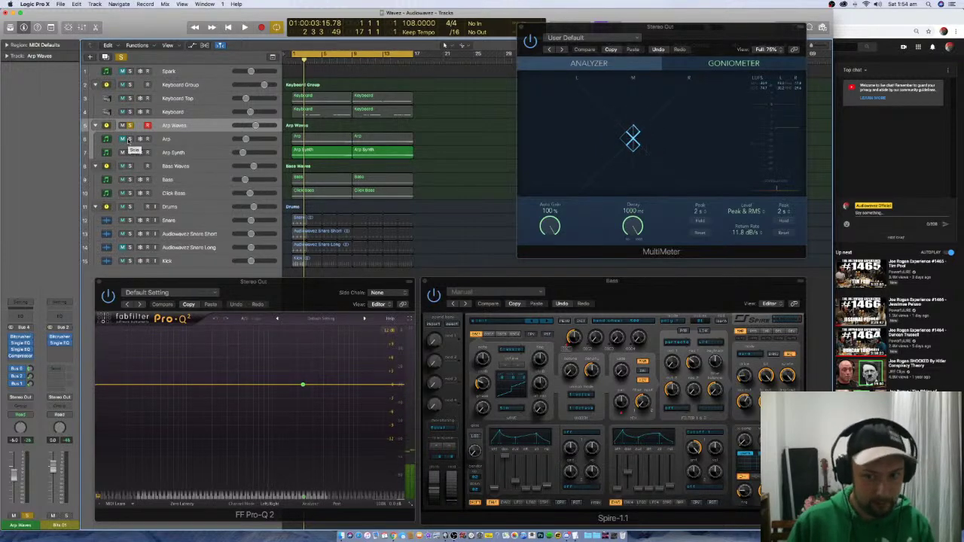
{"action": "left_click", "coordinate": [125, 139]}
{"action": "key", "text": "space"}
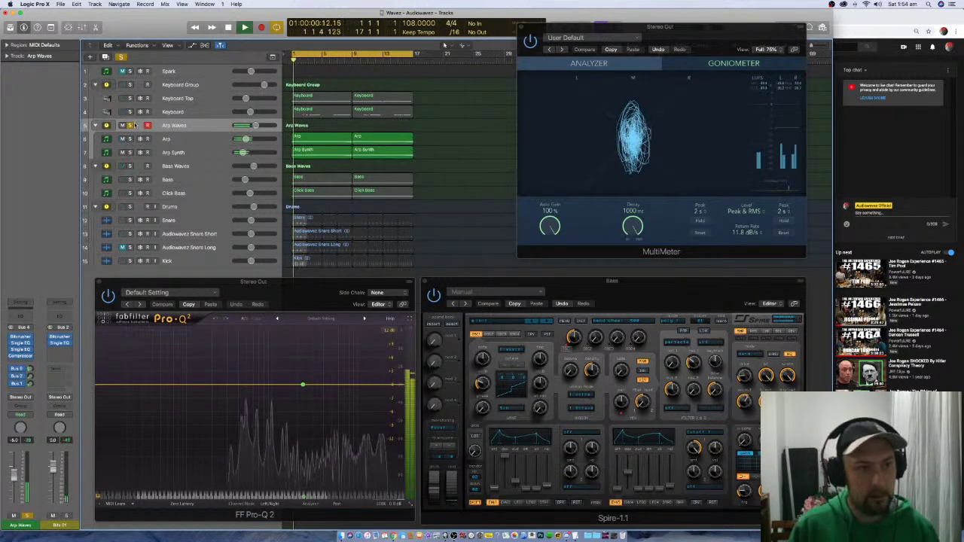
Unsolo Arp Waves to hear the full mix, solo the Keyboard Group and select its Keyboard track
{"action": "left_click", "coordinate": [129, 125]}
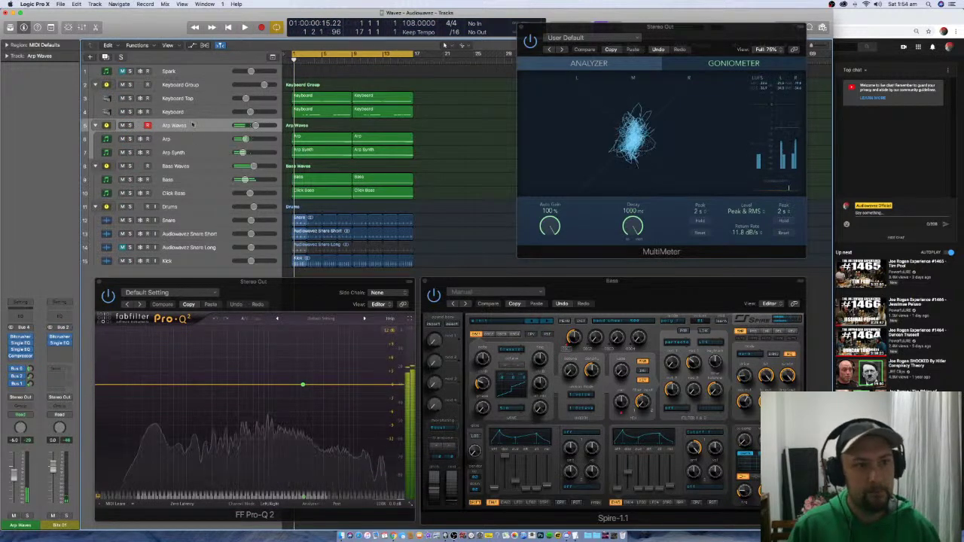
{"action": "left_click", "coordinate": [130, 85]}
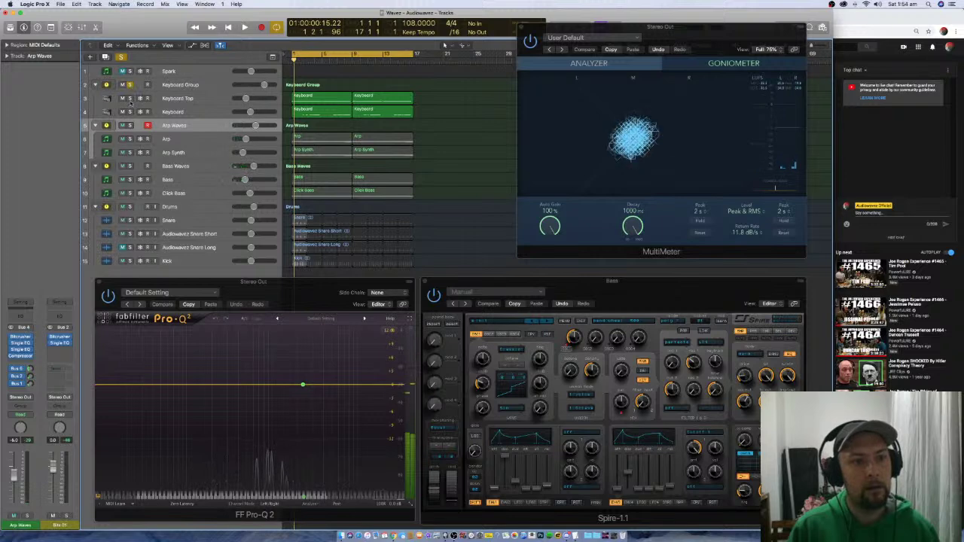
{"action": "left_click", "coordinate": [192, 110]}
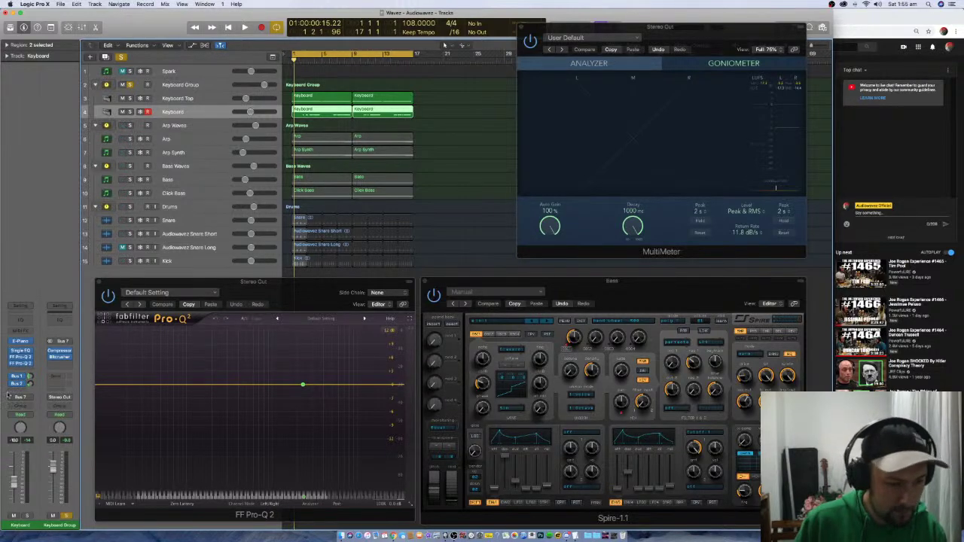
Inspect the Bitcrusher and Single Band EQ on the Keyboard track's Bus 2 send, closing the EQ window
{"action": "left_click", "coordinate": [19, 377]}
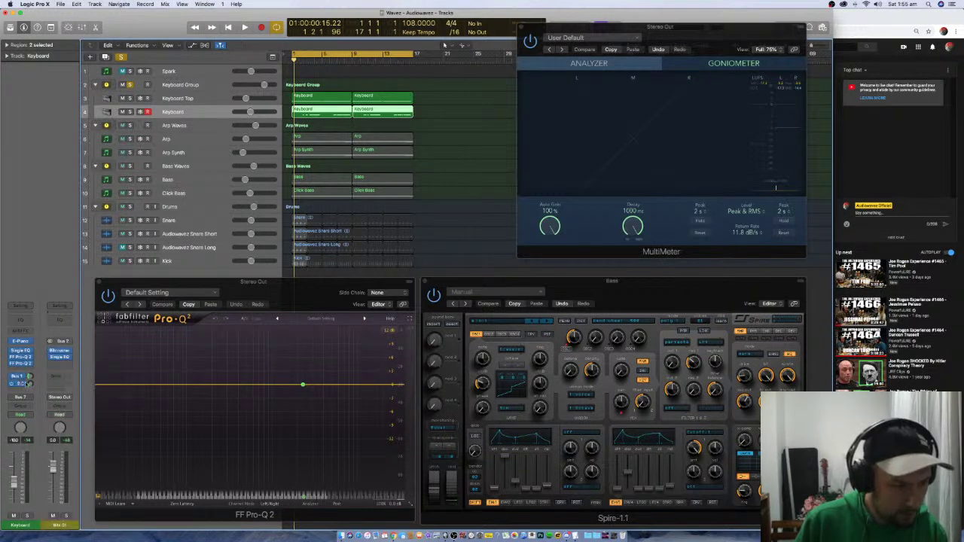
{"action": "left_click", "coordinate": [60, 353]}
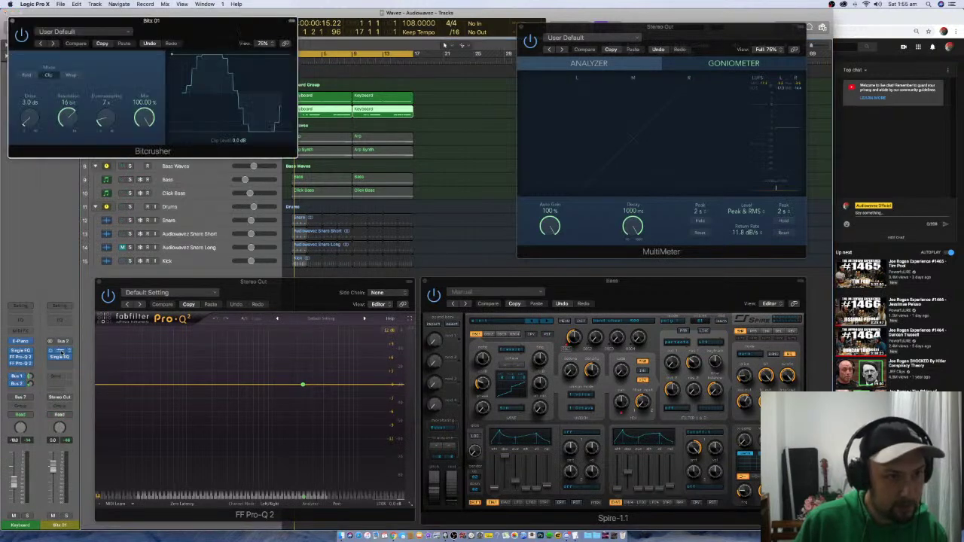
{"action": "left_click", "coordinate": [61, 358]}
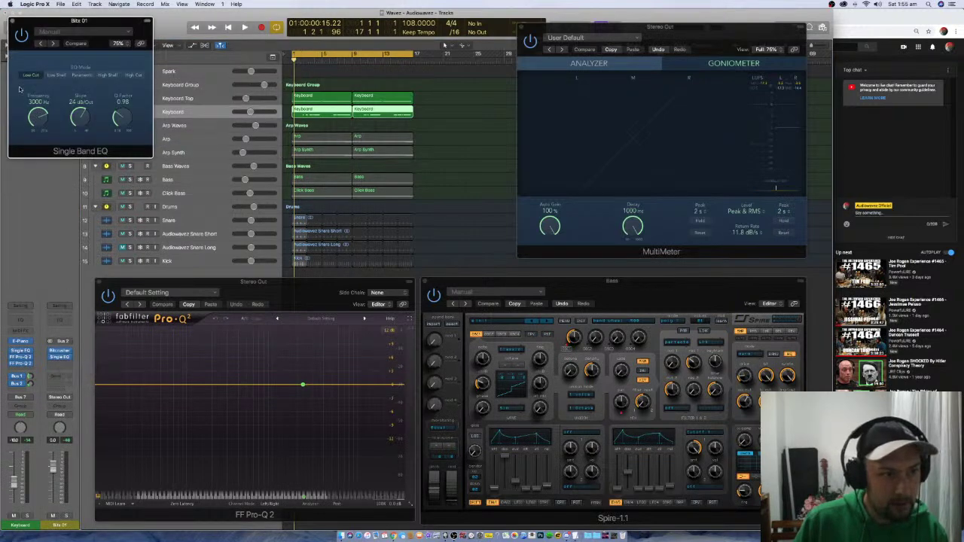
{"action": "left_click", "coordinate": [11, 22]}
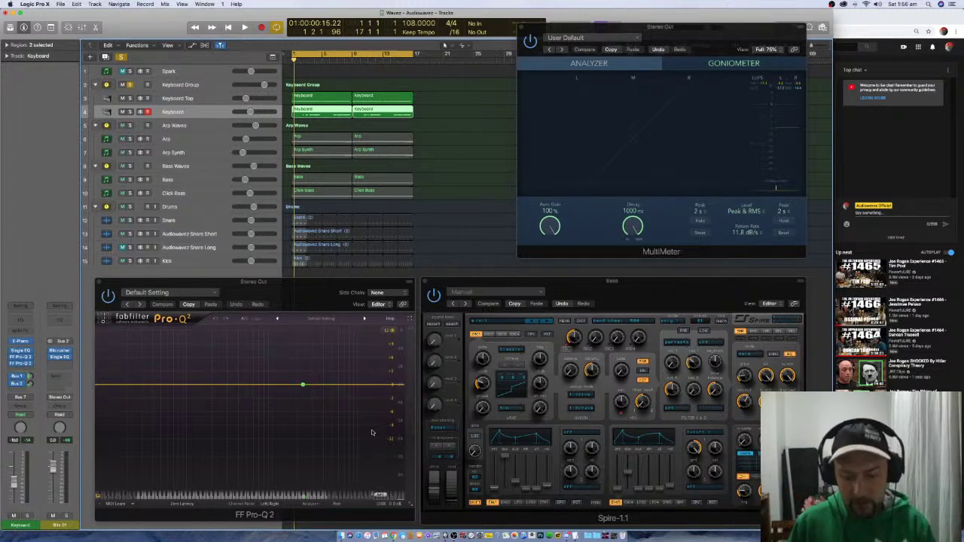
Show the Keyboard track's Bus 1 reverb channel and inspect its FF Pro-Q 2 and Bitcrusher plug-ins
{"action": "left_click", "coordinate": [21, 376]}
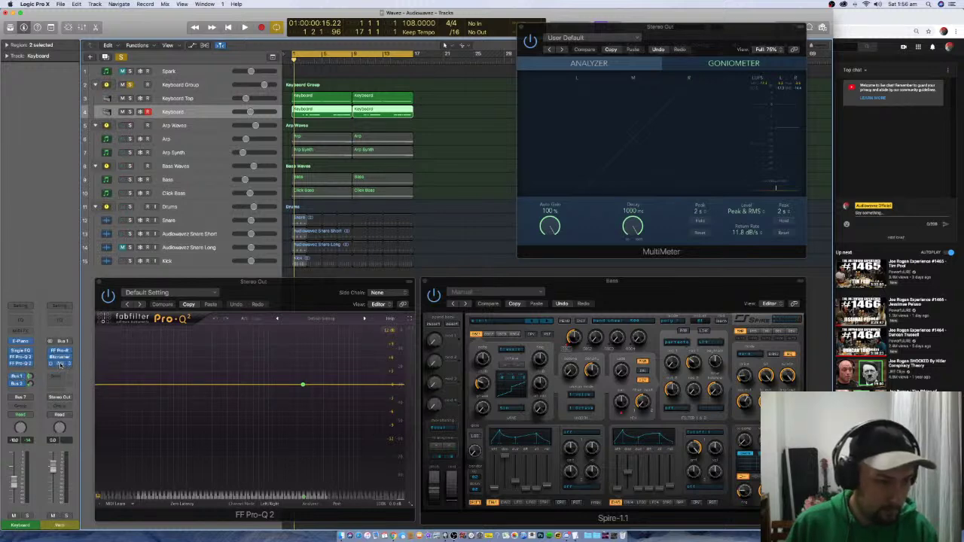
{"action": "left_click", "coordinate": [60, 364]}
{"action": "left_click", "coordinate": [60, 364]}
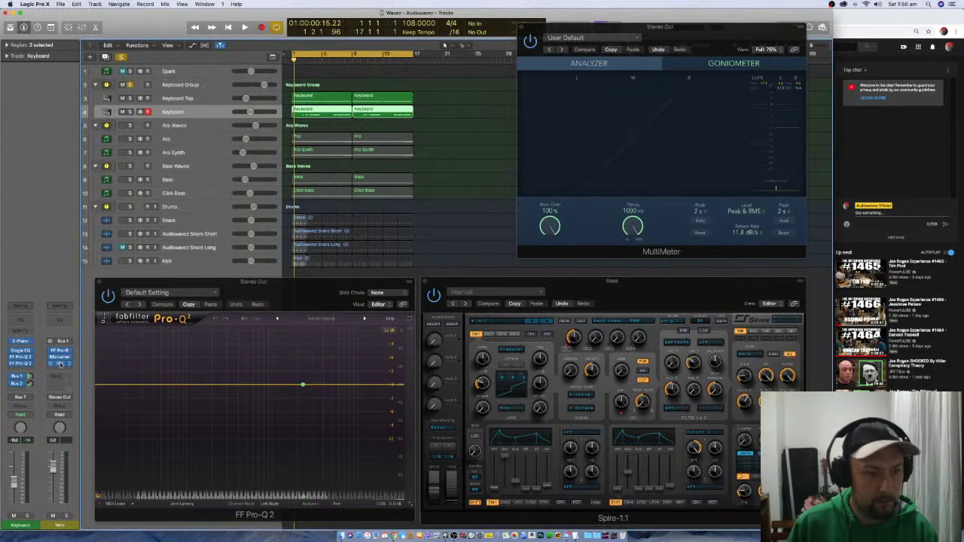
{"action": "left_click", "coordinate": [61, 357]}
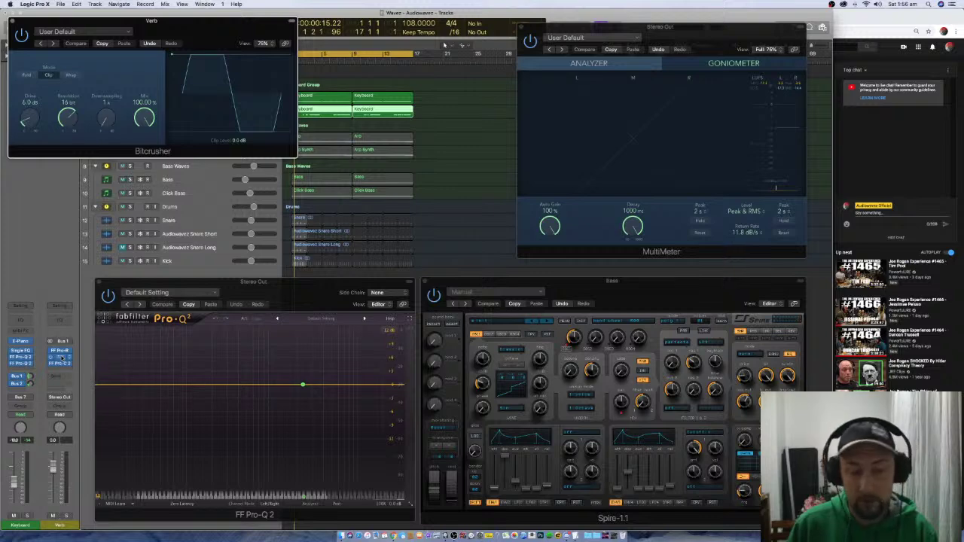
{"action": "left_click", "coordinate": [60, 357]}
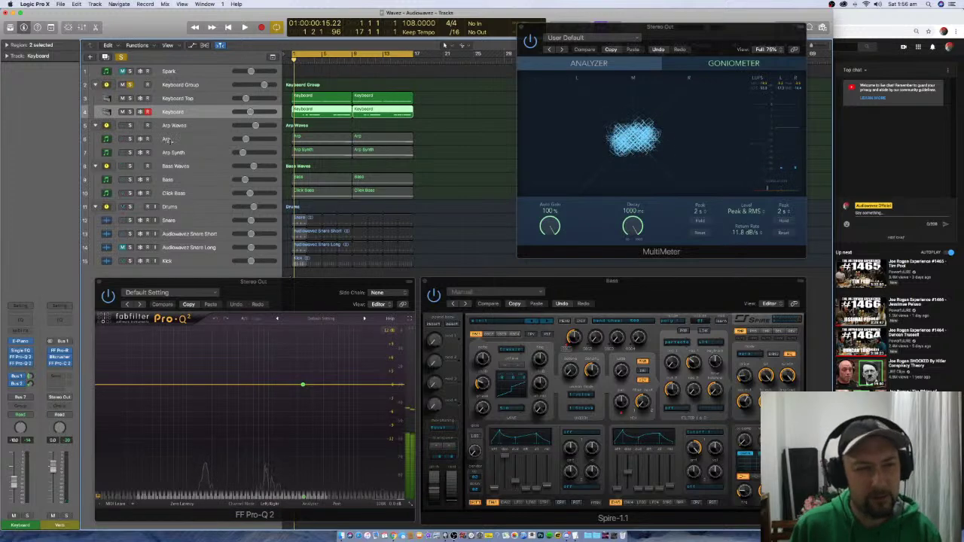
Solo Arp Waves along with the Keyboard Group and play the two stacks together
{"action": "left_click", "coordinate": [130, 125]}
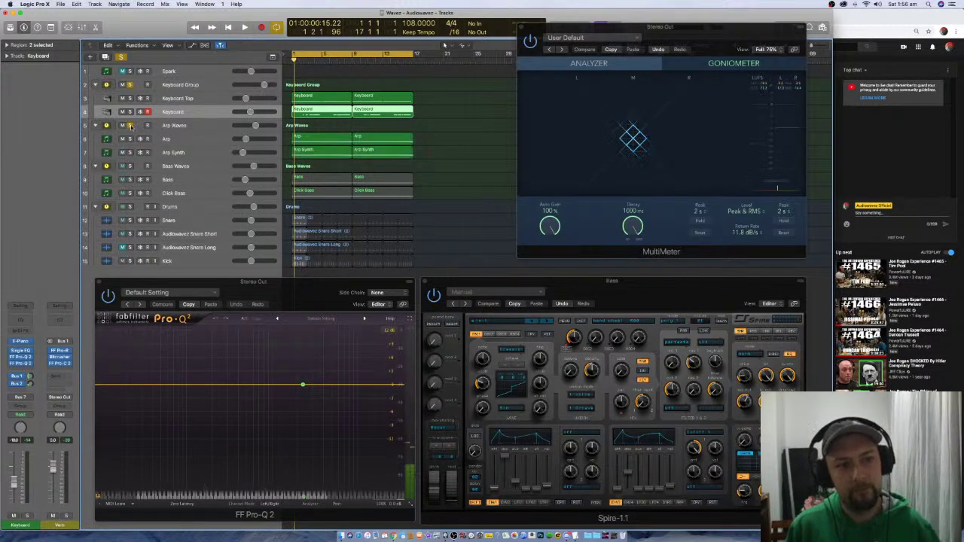
{"action": "key", "text": "space"}
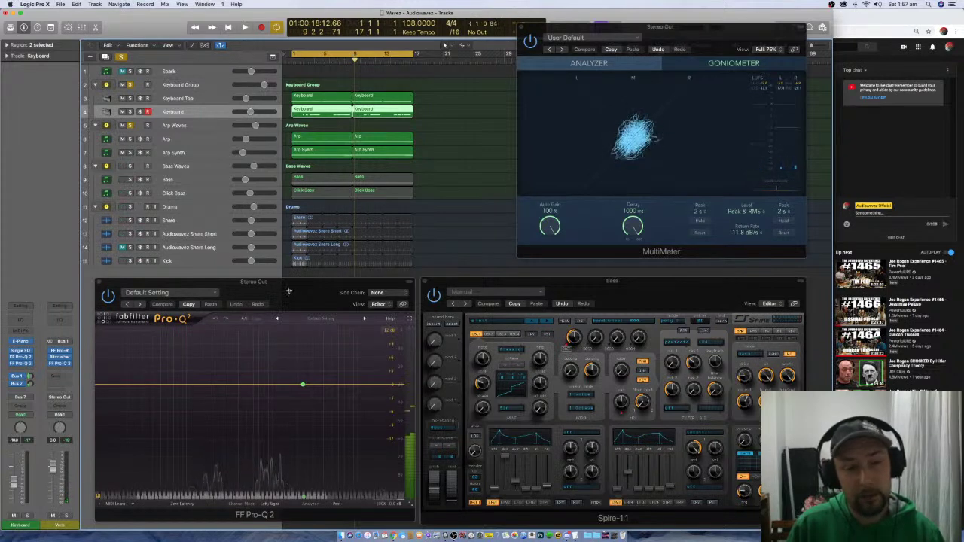
Select Bass Waves, open its Single Band EQ and leave it as the only soloed stack by unsoloing Arp Waves and Keyboard Group
{"action": "left_click", "coordinate": [200, 165]}
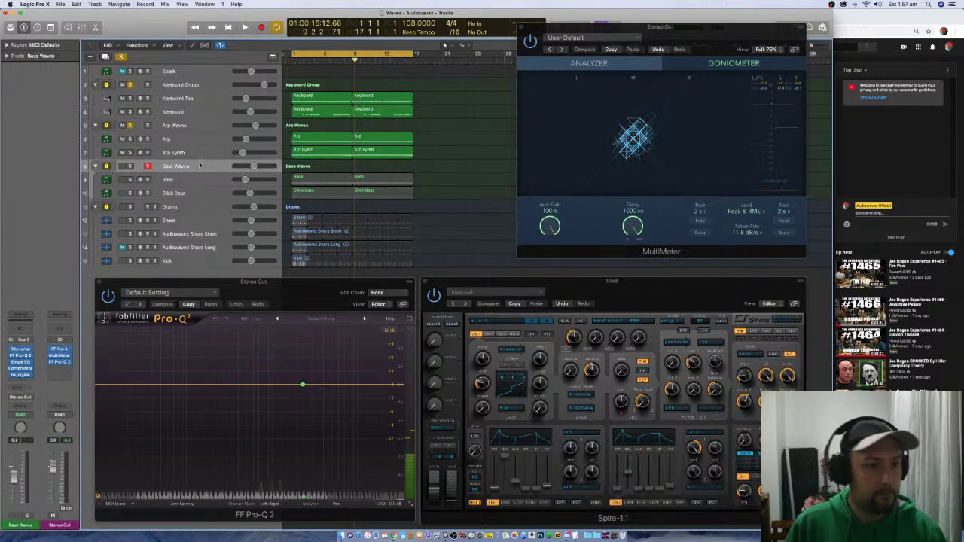
{"action": "left_click", "coordinate": [20, 361]}
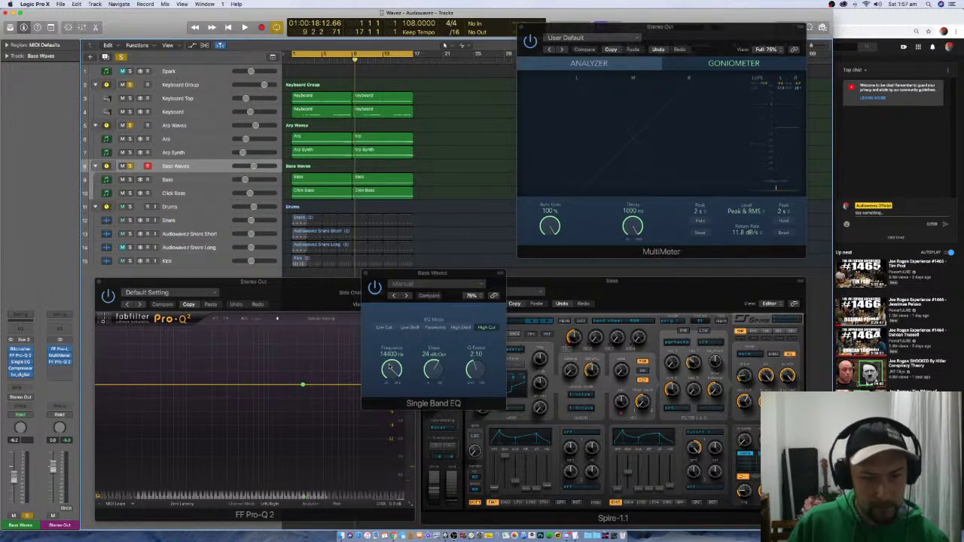
{"action": "left_click", "coordinate": [130, 125]}
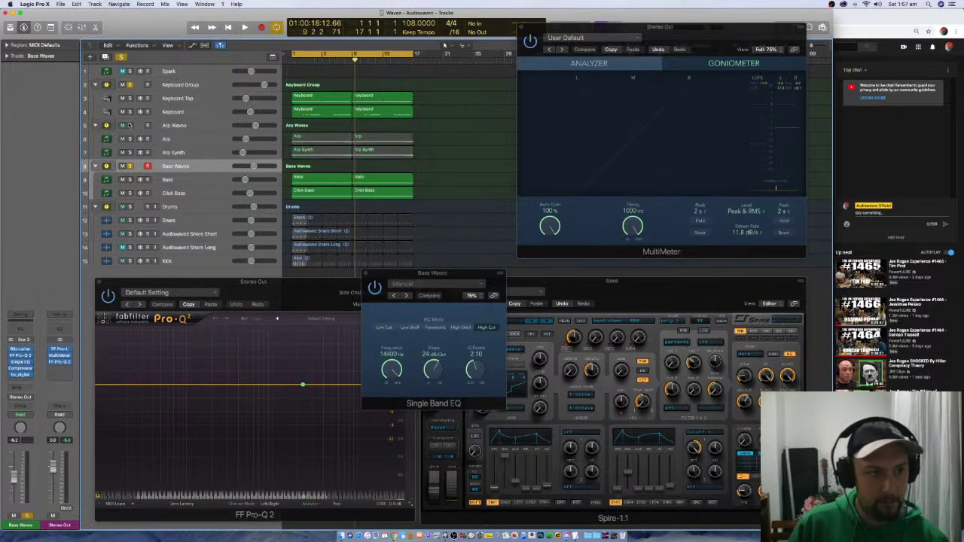
{"action": "left_click", "coordinate": [130, 85]}
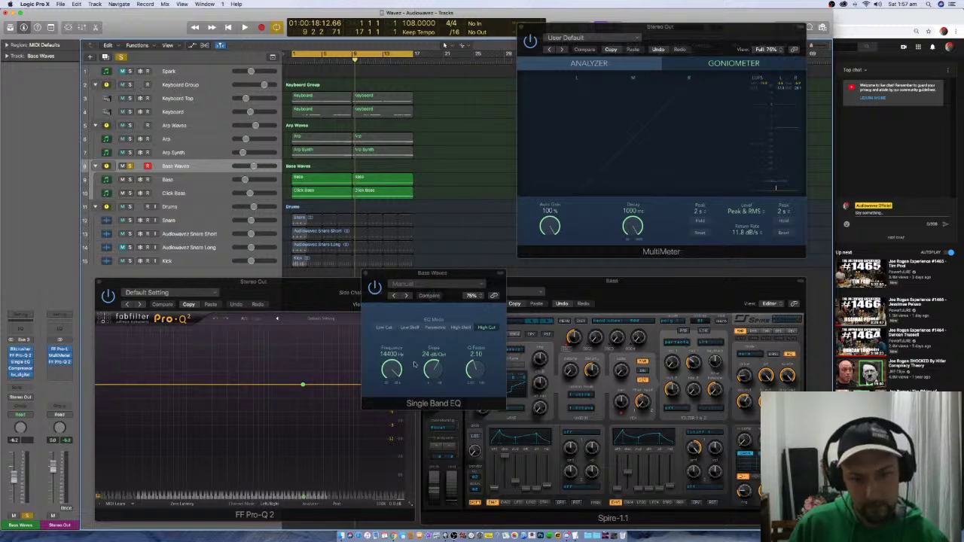
Solo Drums alongside Bass Waves and sweep the Bass Waves high-cut frequency down to 205 Hz during playback
{"action": "key", "text": "space"}
{"action": "left_click", "coordinate": [130, 206]}
{"action": "left_click_drag", "start_coordinate": [390, 366], "coordinate": [384, 385]}
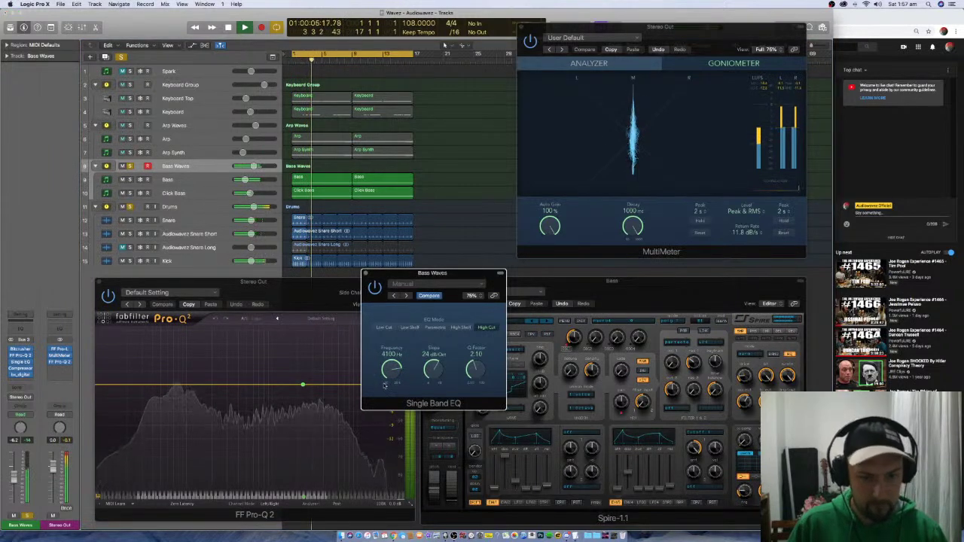
{"action": "left_click_drag", "start_coordinate": [384, 385], "coordinate": [361, 452]}
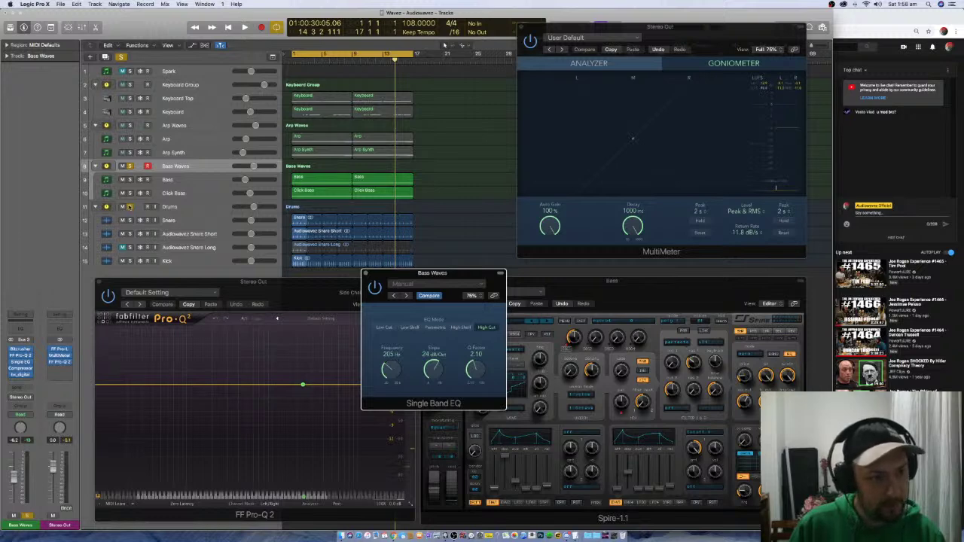
Unsolo Drums, inspect the Bitcrusher on Bass Waves, and select the Bass track with the Bitcrusher window closed
{"action": "left_click", "coordinate": [179, 207]}
{"action": "left_click", "coordinate": [182, 166]}
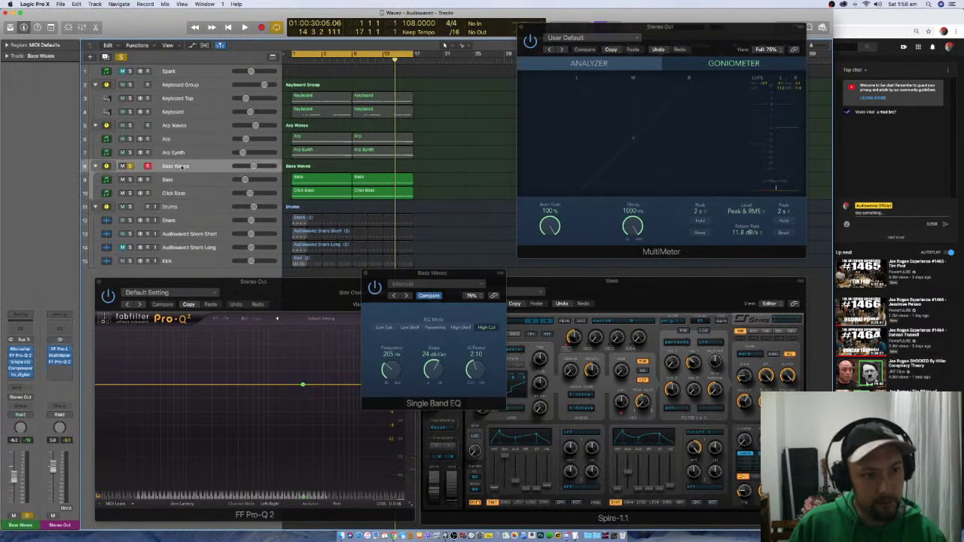
{"action": "left_click", "coordinate": [26, 351]}
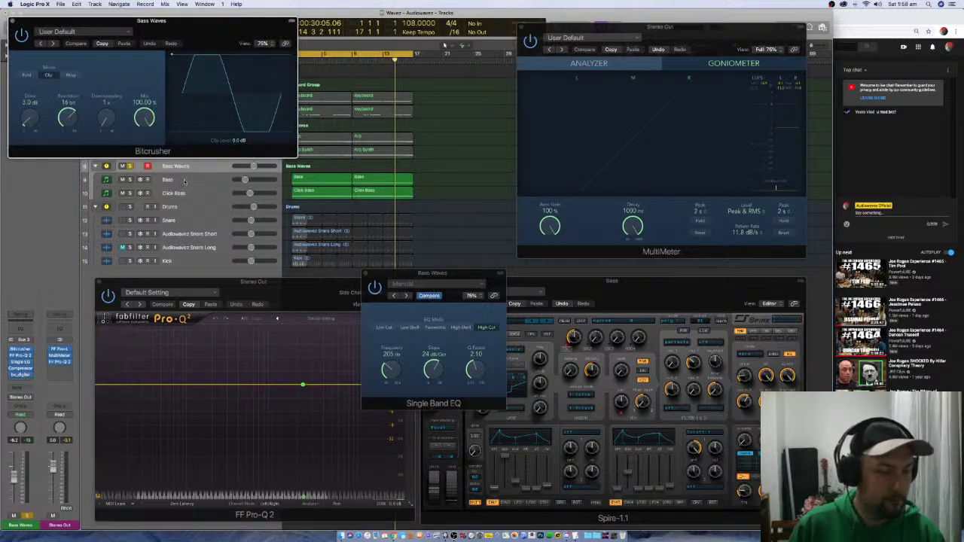
{"action": "left_click", "coordinate": [184, 181]}
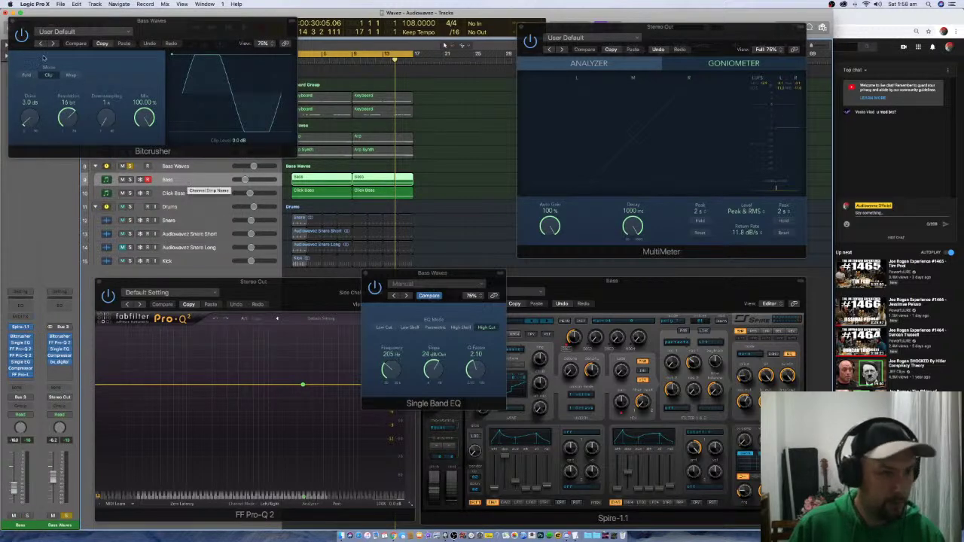
{"action": "key", "text": "super+w"}
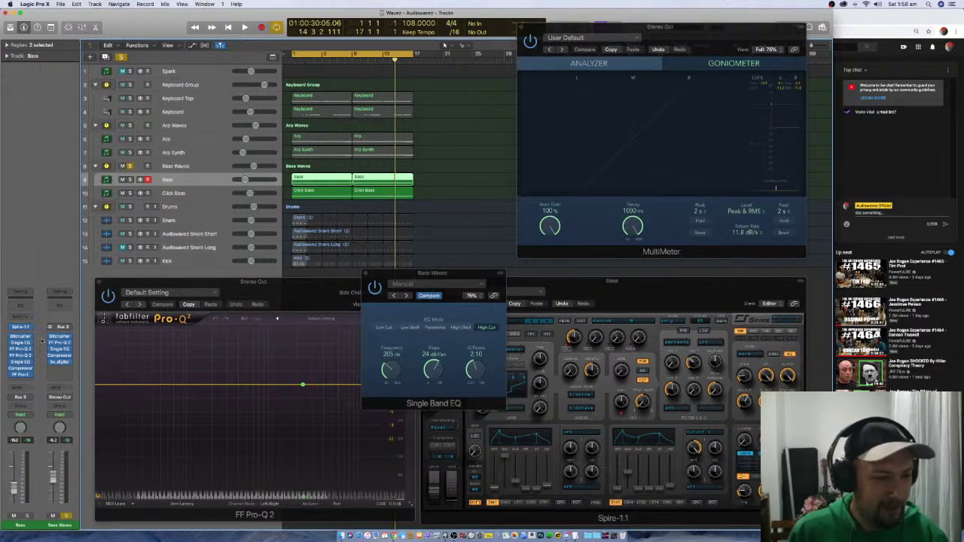
Switch to the YouTube live stream in Chrome, send the chat message "how long you been there for?" and return to Logic Pro
{"action": "left_click", "coordinate": [875, 214]}
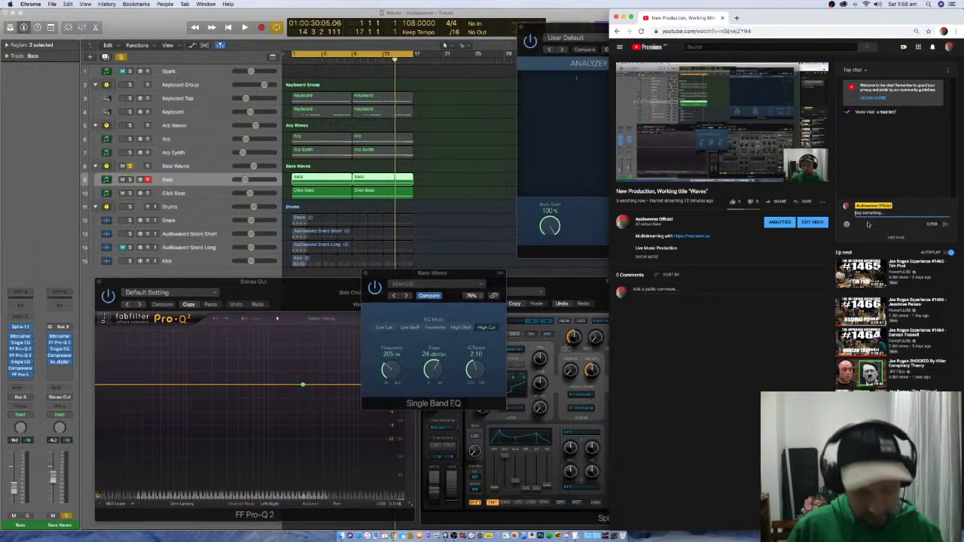
{"action": "type", "text": "how long you been "}
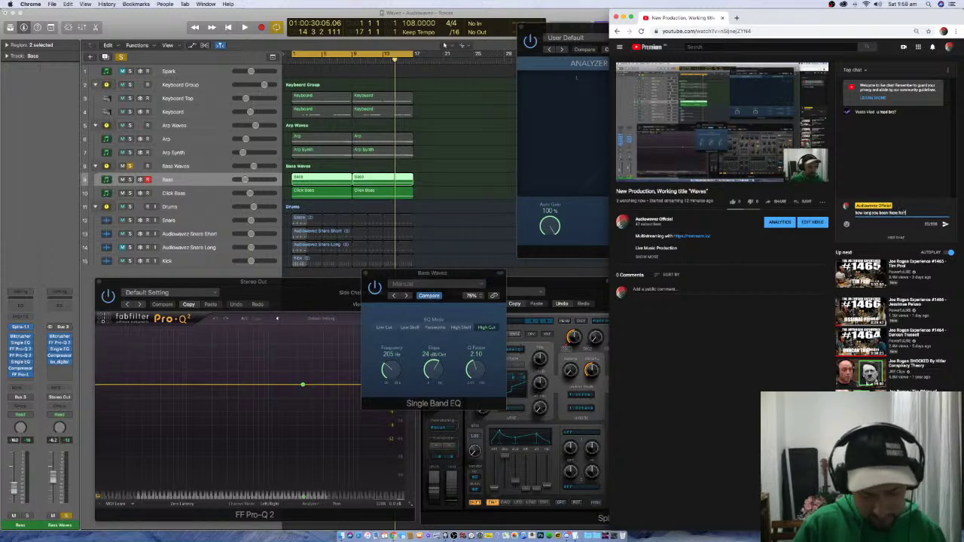
{"action": "type", "text": "there for?"}
{"action": "key", "text": "Return"}
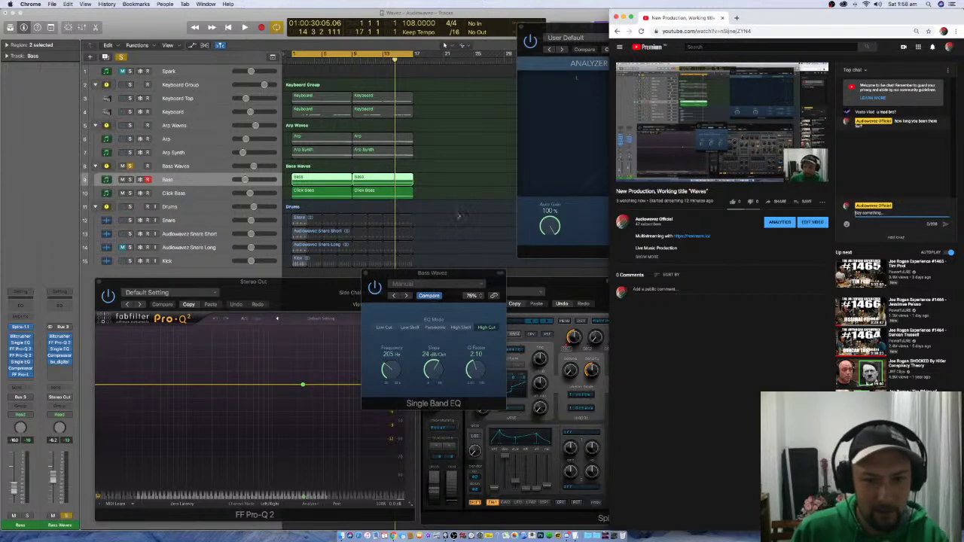
{"action": "left_click", "coordinate": [455, 217]}
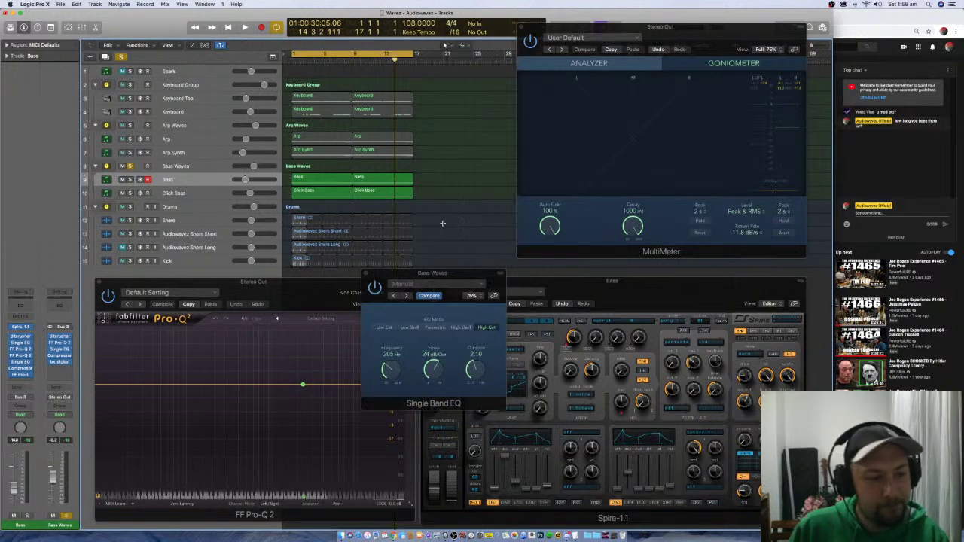
Inspect the Bass track's Single Band EQ and its Compressor, showing the compressor's graph display during playback
{"action": "left_click", "coordinate": [21, 363]}
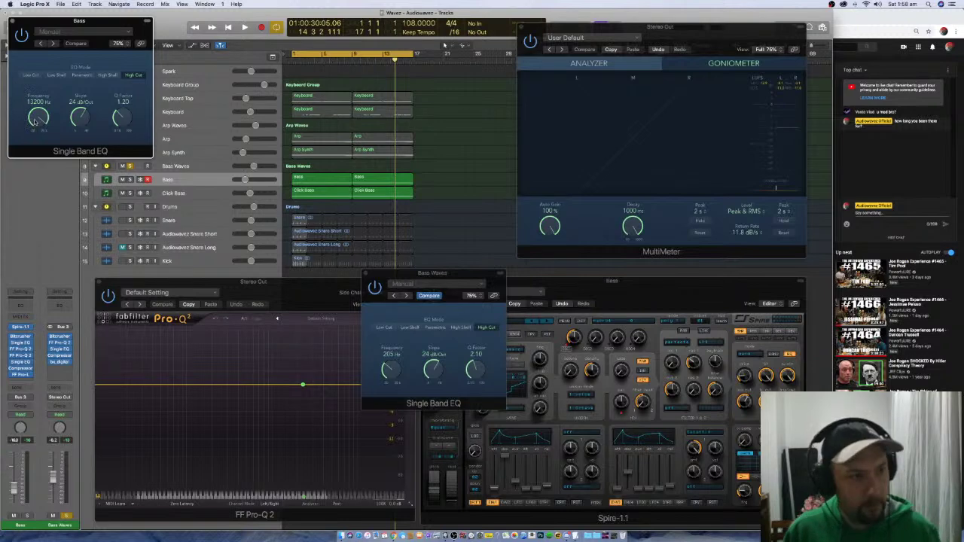
{"action": "left_click", "coordinate": [11, 22]}
{"action": "left_click", "coordinate": [21, 368]}
{"action": "left_click_drag", "start_coordinate": [161, 28], "coordinate": [394, 43]}
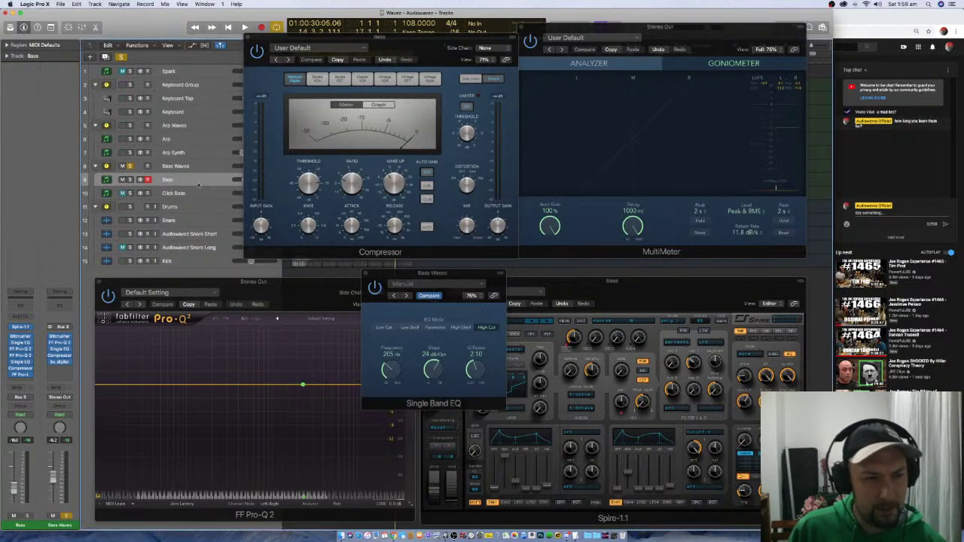
{"action": "key", "text": "space"}
{"action": "left_click", "coordinate": [379, 105]}
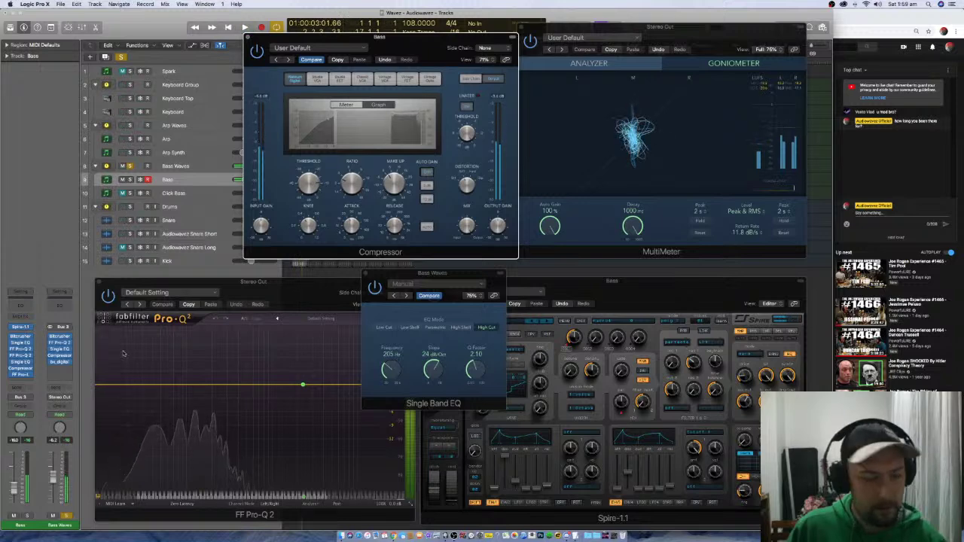
Set the Bass Waves high-cut frequency to 20000 Hz and inspect the FF Pro-L limiter on the Bass track
{"action": "left_click_drag", "start_coordinate": [397, 368], "coordinate": [398, 316]}
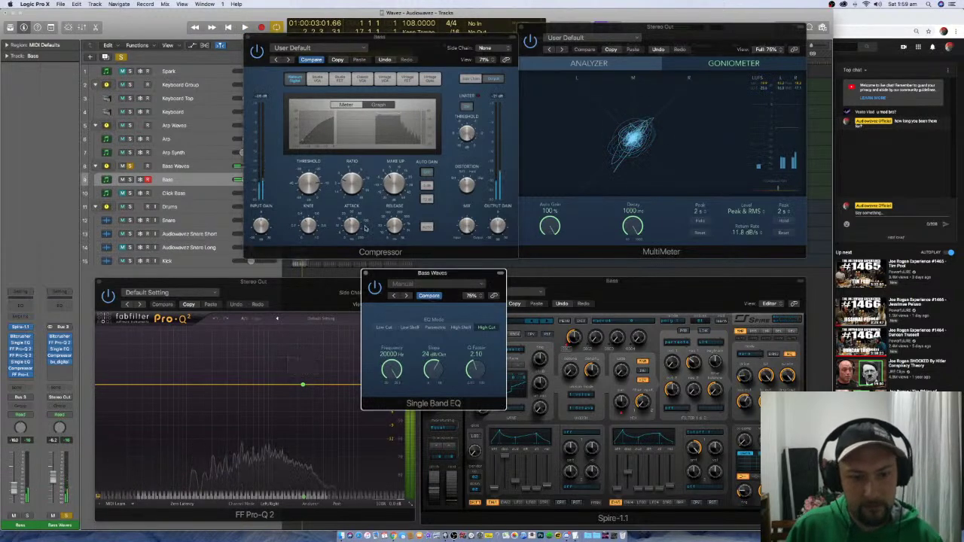
{"action": "left_click", "coordinate": [21, 374]}
{"action": "left_click_drag", "start_coordinate": [168, 28], "coordinate": [233, 123]}
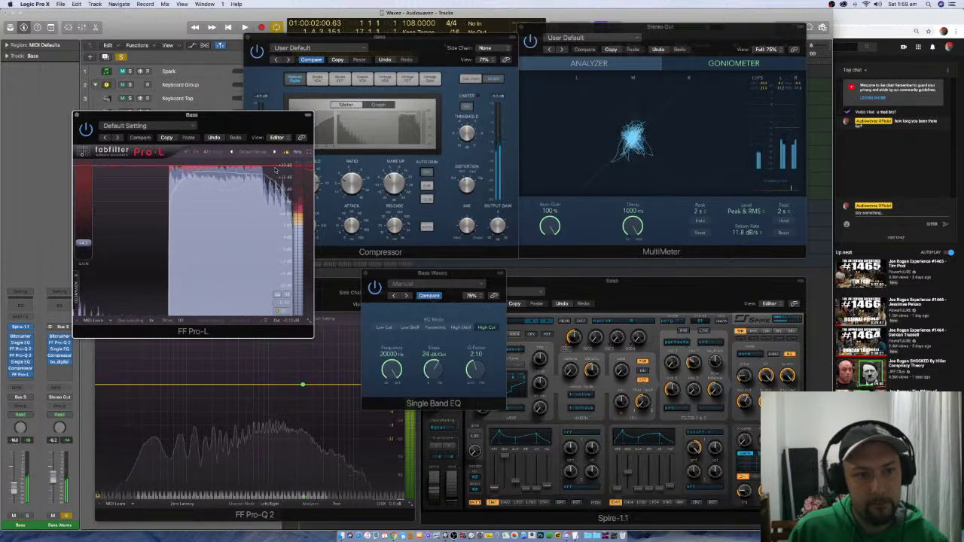
{"action": "left_click", "coordinate": [76, 117]}
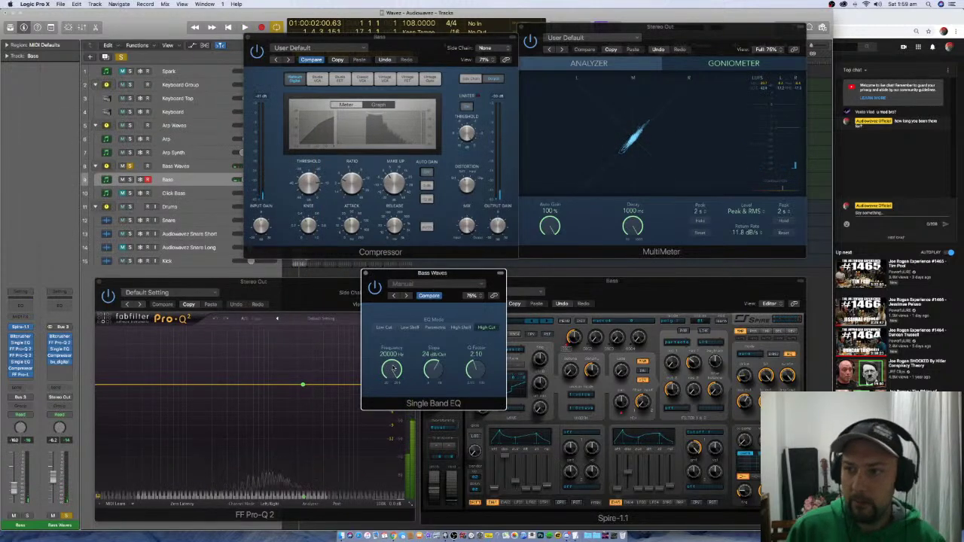
Audition the Bass Waves high-cut frequency during playback, leave it at 20000 Hz, and close the Single Band EQ and Compressor windows
{"action": "key", "text": "space"}
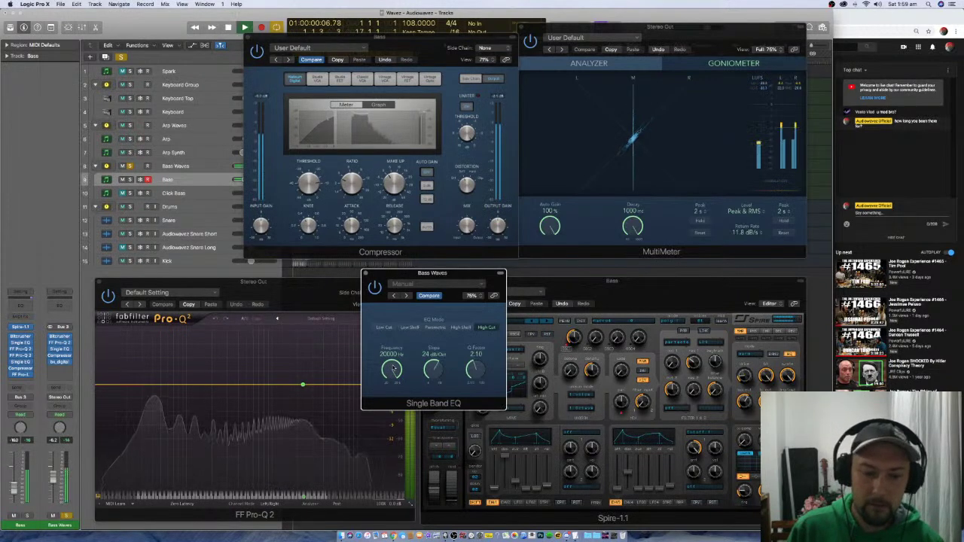
{"action": "mouse_move", "coordinate": [391, 369]}
{"action": "left_mouse_down"}
{"action": "mouse_move", "coordinate": [382, 424]}
{"action": "mouse_move", "coordinate": [386, 366]}
{"action": "left_mouse_up"}
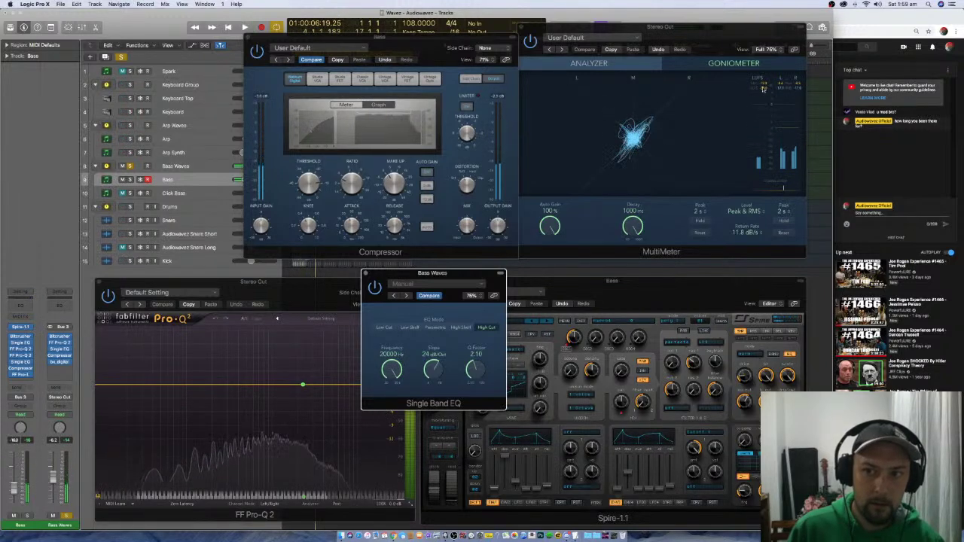
{"action": "left_click", "coordinate": [254, 34]}
{"action": "left_click", "coordinate": [365, 276]}
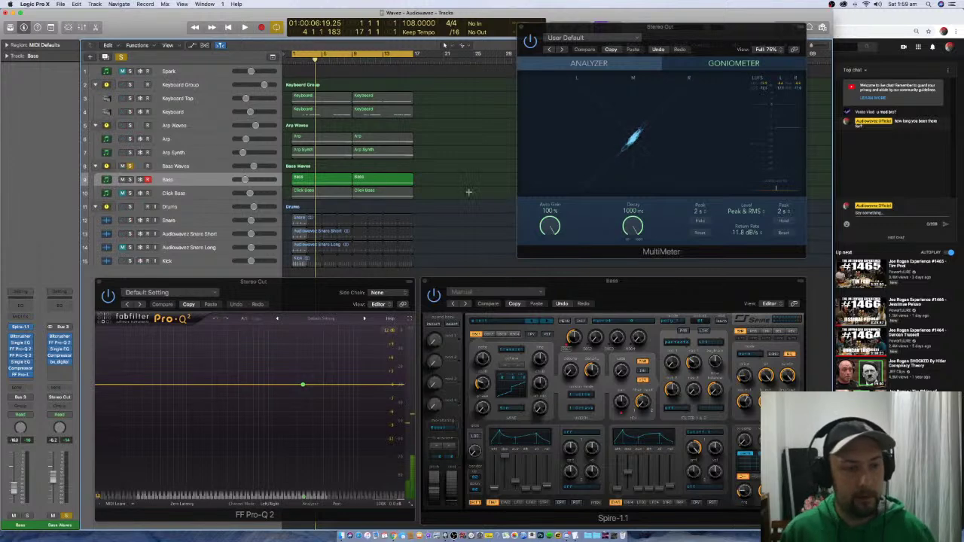
Unmute Click Bass and play it with Bass, adding the Drums stack to the solo
{"action": "left_click", "coordinate": [123, 193]}
{"action": "key", "text": "space"}
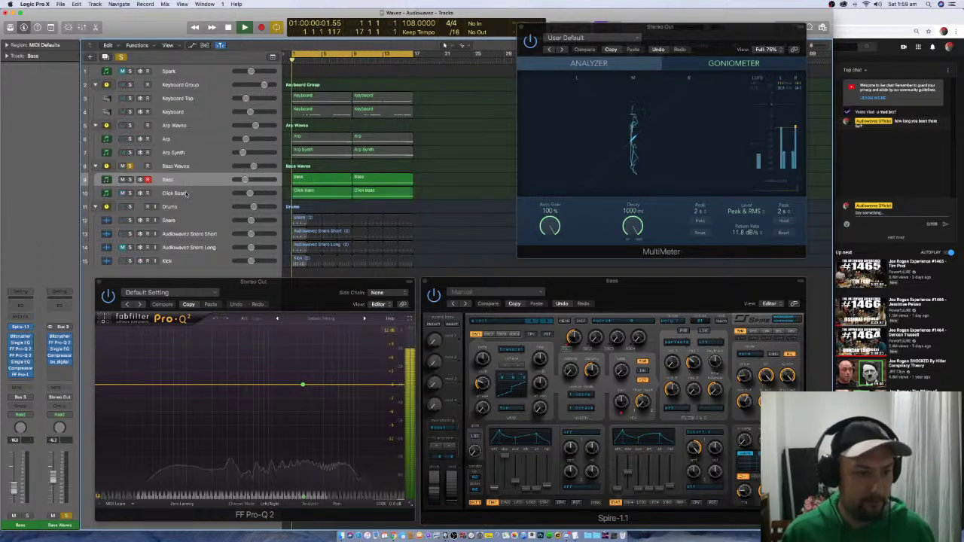
{"action": "left_click", "coordinate": [130, 206]}
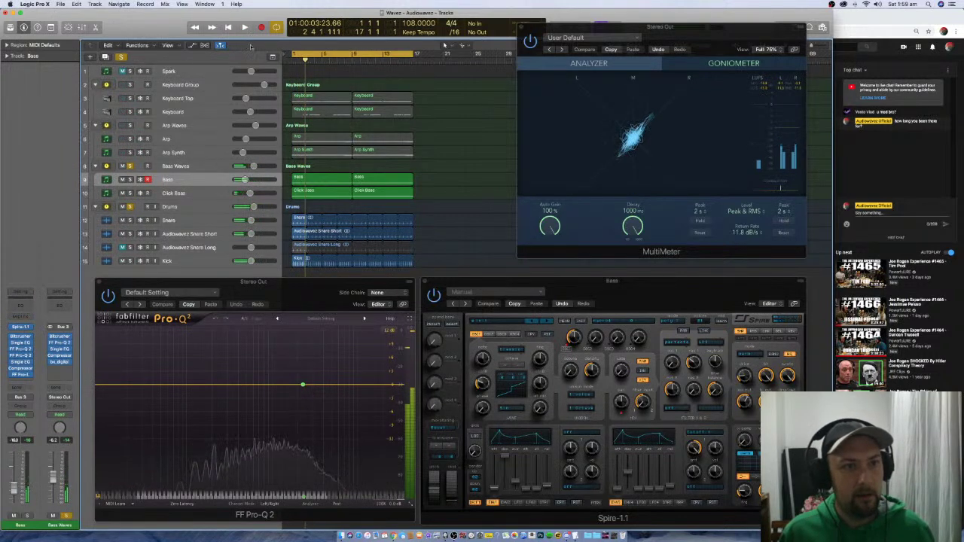
Close the FF Pro-Q 2 and Spire windows and move the MultiMeter below the tracks to clear the arrangement
{"action": "left_click", "coordinate": [99, 283]}
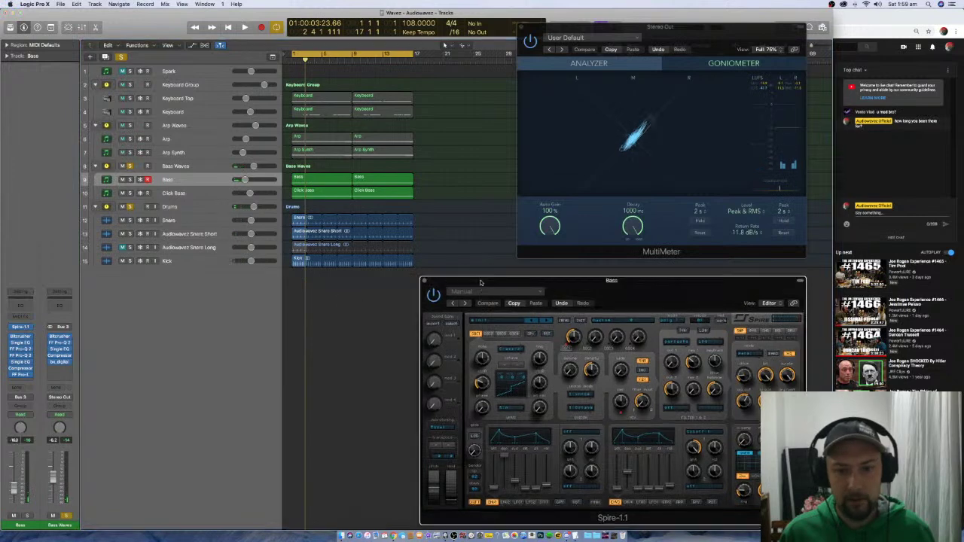
{"action": "left_click", "coordinate": [423, 282]}
{"action": "left_click_drag", "start_coordinate": [552, 36], "coordinate": [569, 265]}
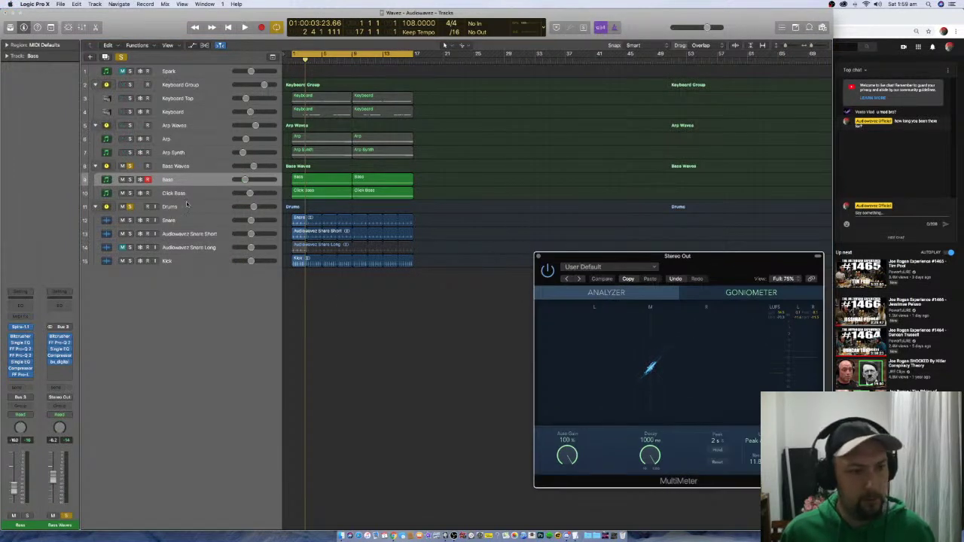
Select the Drums stack and create a new Drummer track with the Rock genre
{"action": "left_click", "coordinate": [176, 206]}
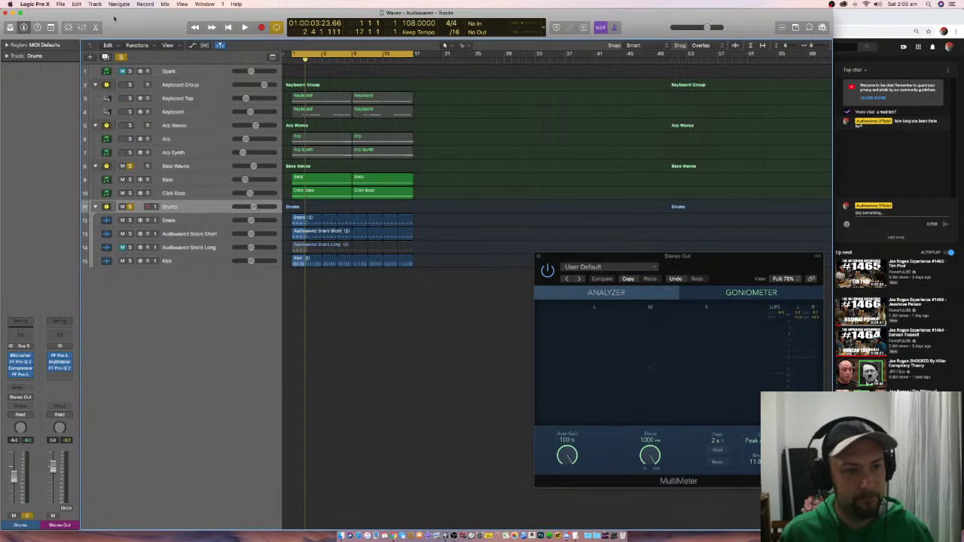
{"action": "key", "text": "alt+super+n"}
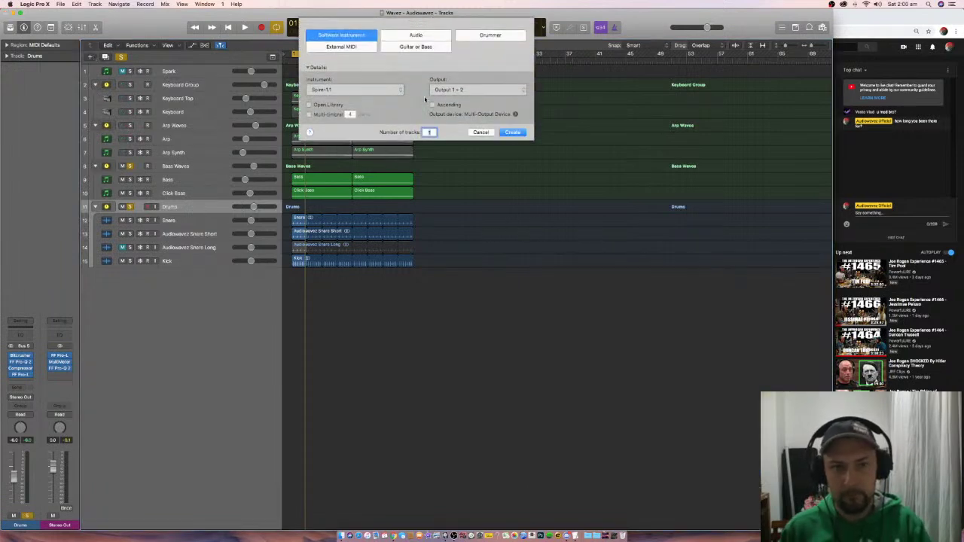
{"action": "left_click", "coordinate": [490, 35]}
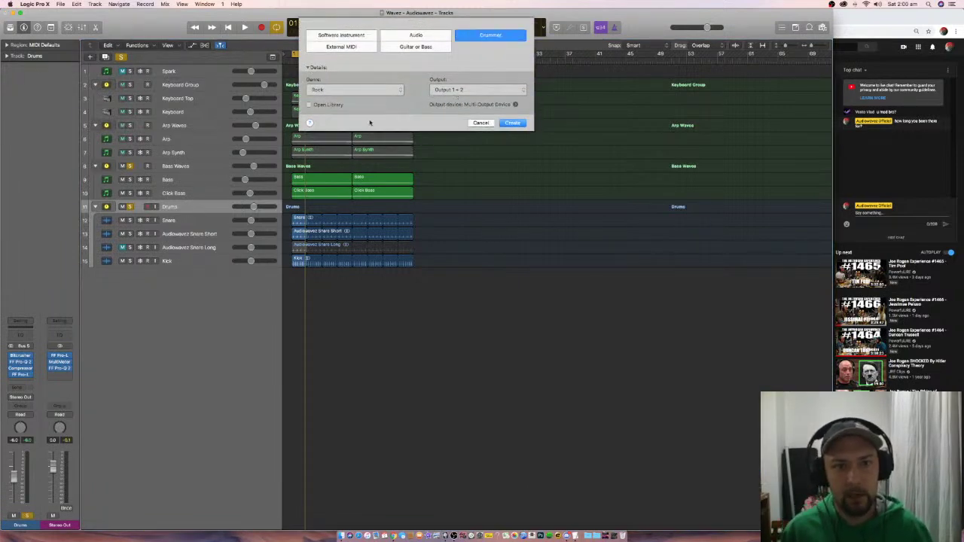
{"action": "left_click", "coordinate": [509, 123]}
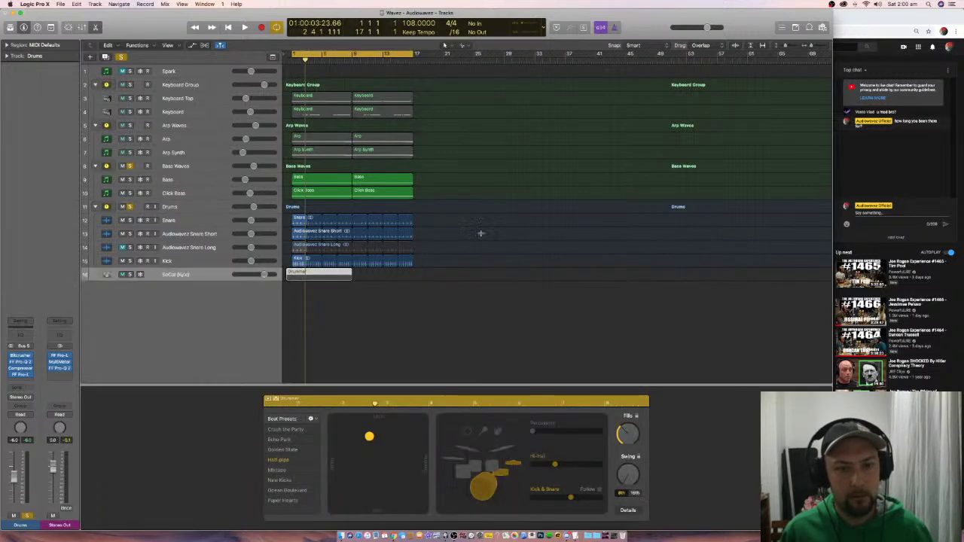
Align the Drummer region with bar 1, loop it to bar 17 and move the SoCal track into the Drums stack above Snare
{"action": "left_click_drag", "start_coordinate": [294, 273], "coordinate": [413, 277]}
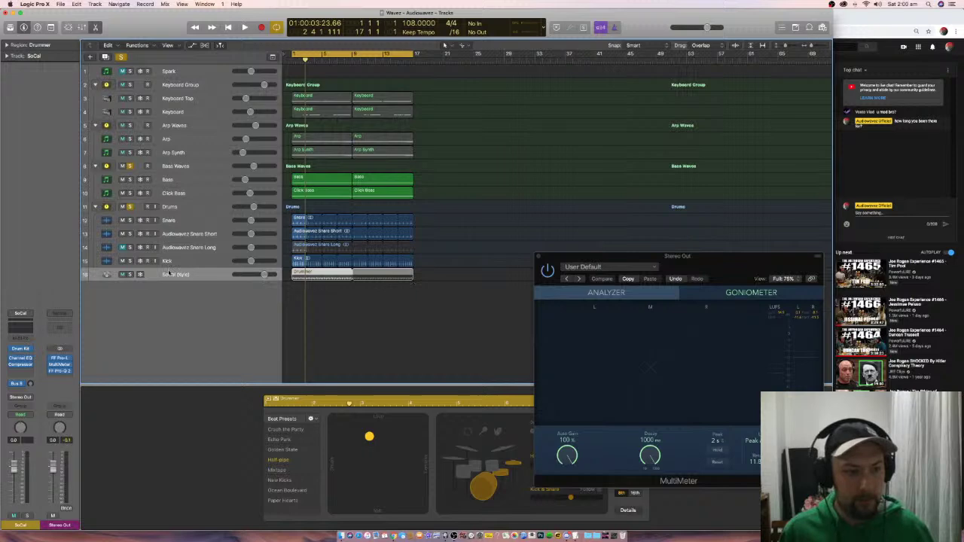
{"action": "left_click_drag", "start_coordinate": [207, 274], "coordinate": [150, 216]}
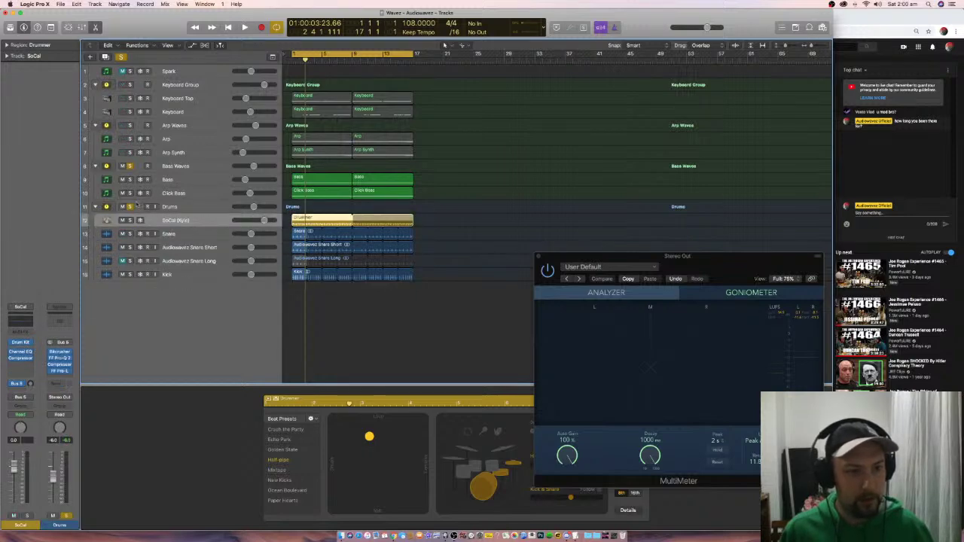
Select the Drums stack as the only soloed stack and shrink the Piano Roll so all tracks fit above it
{"action": "left_click", "coordinate": [170, 206]}
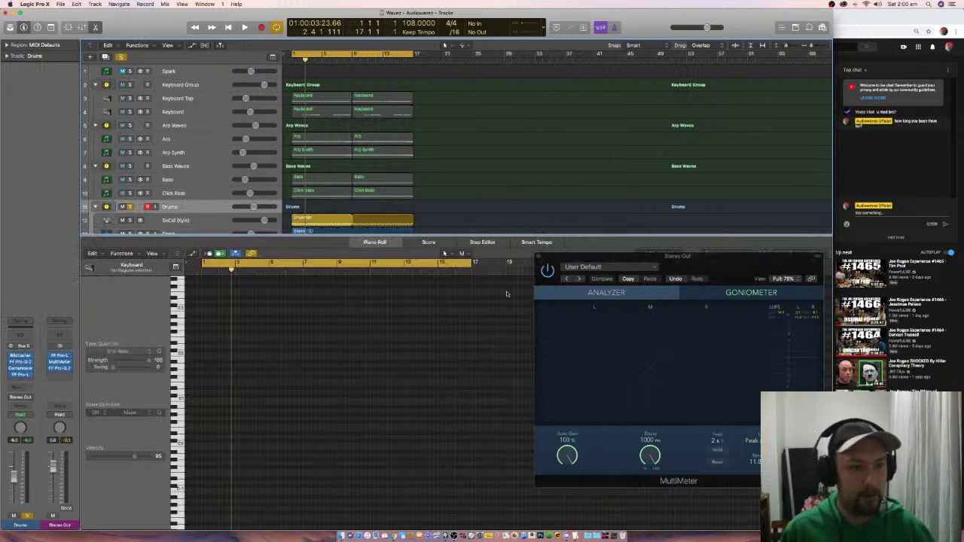
{"action": "left_click_drag", "start_coordinate": [471, 242], "coordinate": [467, 353]}
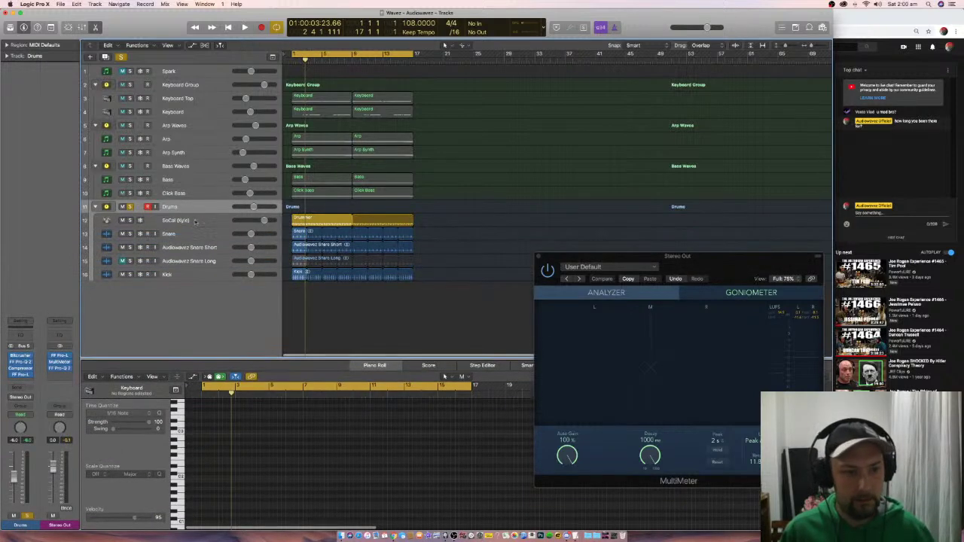
Show the Drummer editor for the SoCal track and move the MultiMeter window up clear of it
{"action": "key", "text": "Down"}
{"action": "left_click_drag", "start_coordinate": [667, 258], "coordinate": [661, 101]}
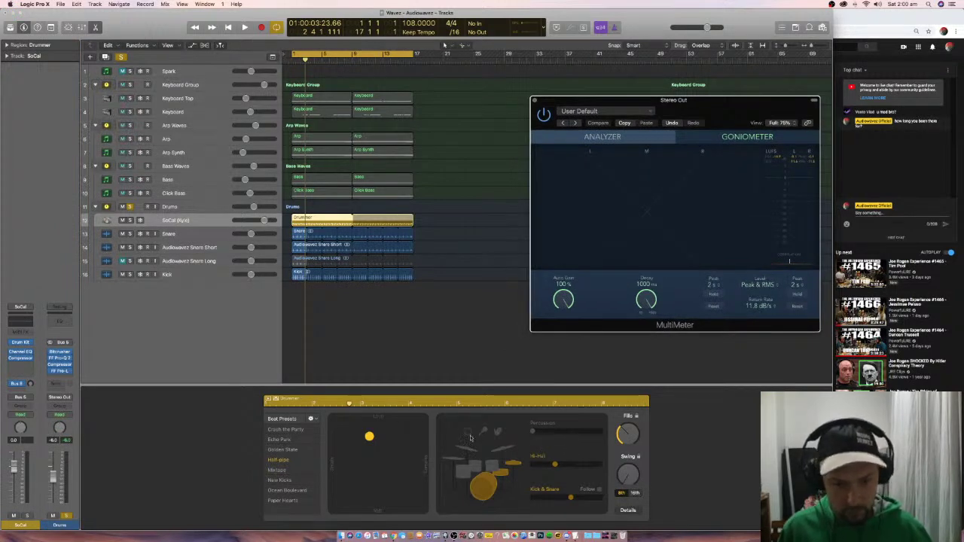
Enlarge the track rows and set the Drummer region's XY pad to the soft, complex corner
{"action": "left_click", "coordinate": [368, 438]}
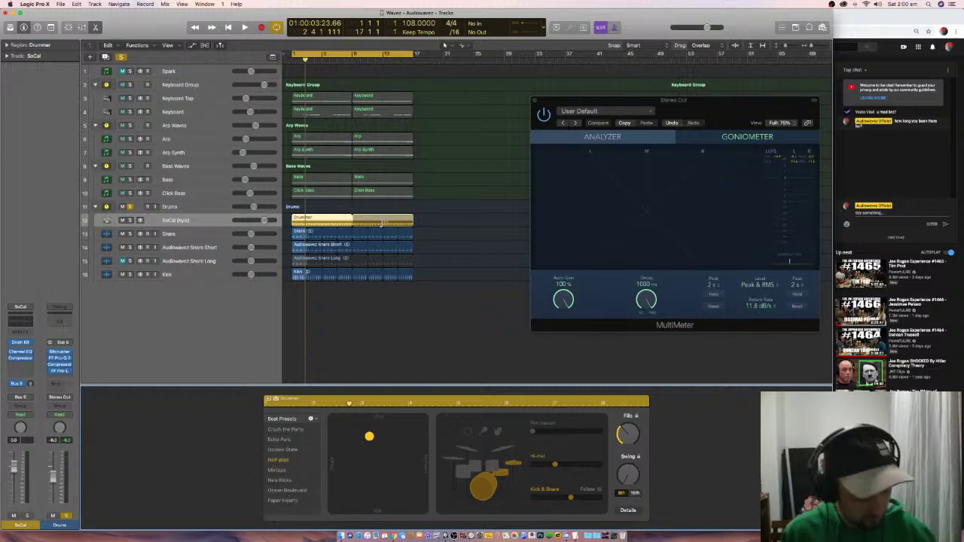
{"action": "scroll", "coordinate": [383, 222], "scroll_direction": "up", "scroll_amount": 2}
{"action": "scroll", "coordinate": [383, 222], "scroll_direction": "up", "scroll_amount": 3}
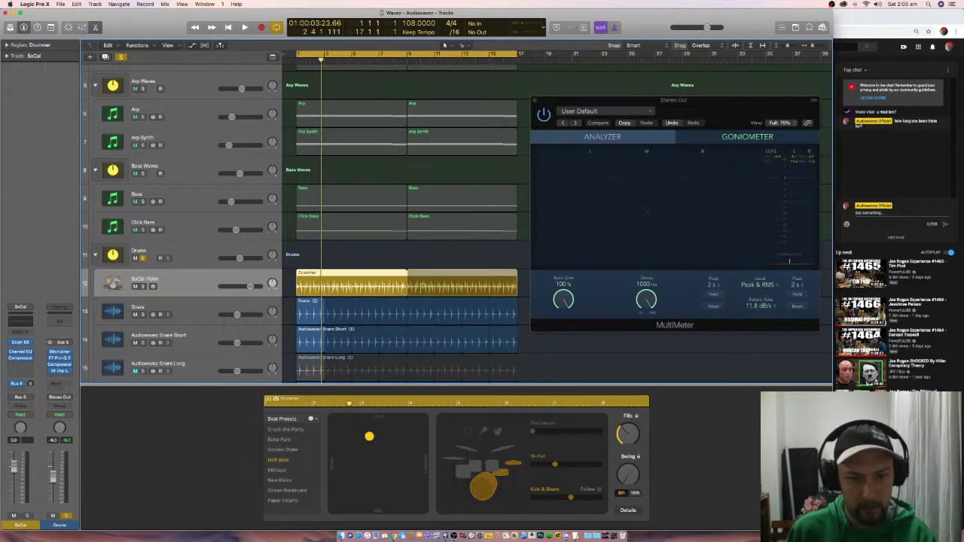
{"action": "left_click_drag", "start_coordinate": [369, 437], "coordinate": [424, 509]}
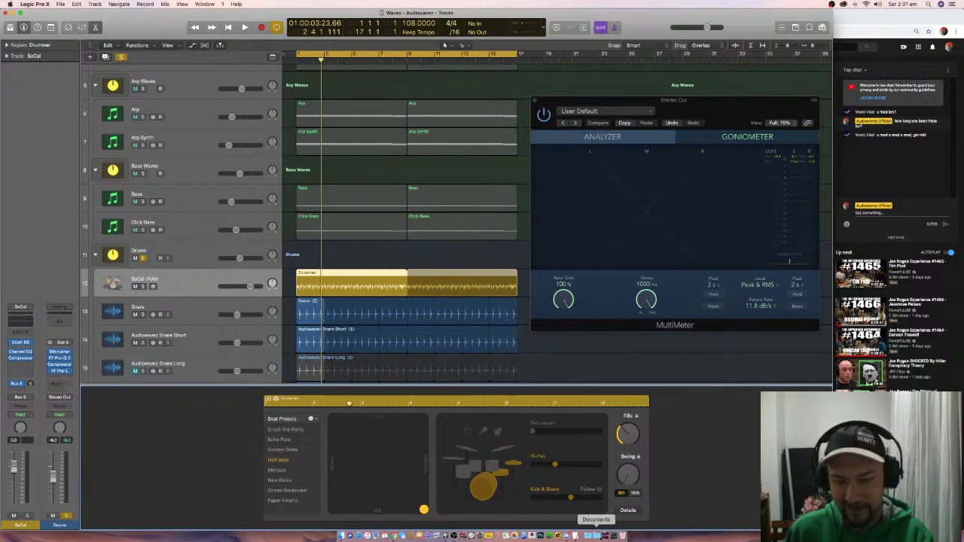
Switch to Chrome, open the Nightride FM chat in a separate window and bring OBS forward
{"action": "left_click", "coordinate": [393, 535]}
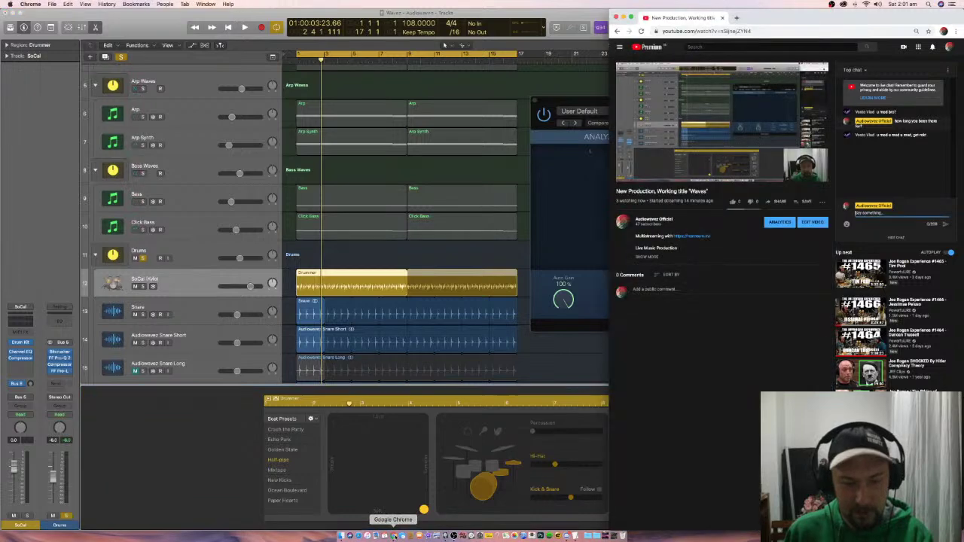
{"action": "left_click", "coordinate": [737, 17]}
{"action": "left_click_drag", "start_coordinate": [755, 17], "coordinate": [208, 17]}
{"action": "left_click", "coordinate": [385, 253]}
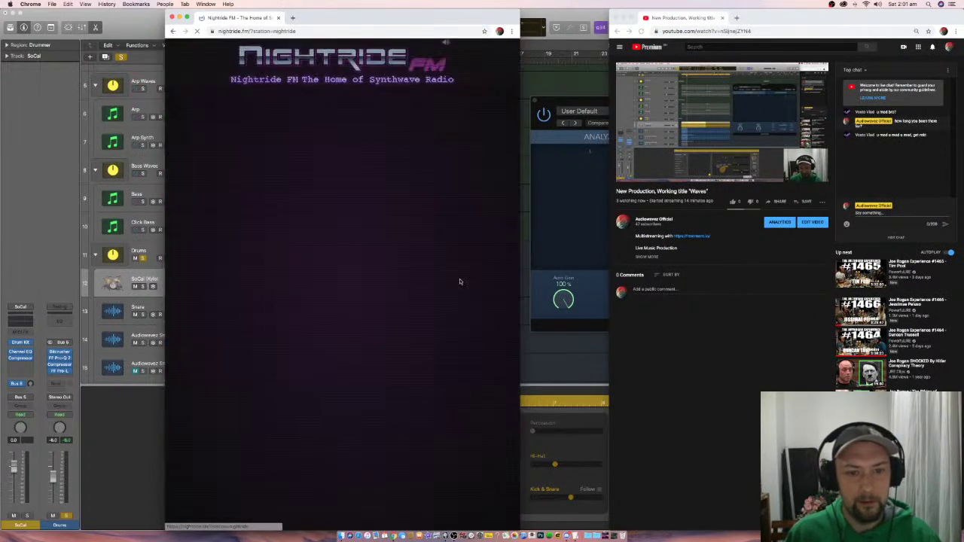
{"action": "left_click", "coordinate": [396, 91]}
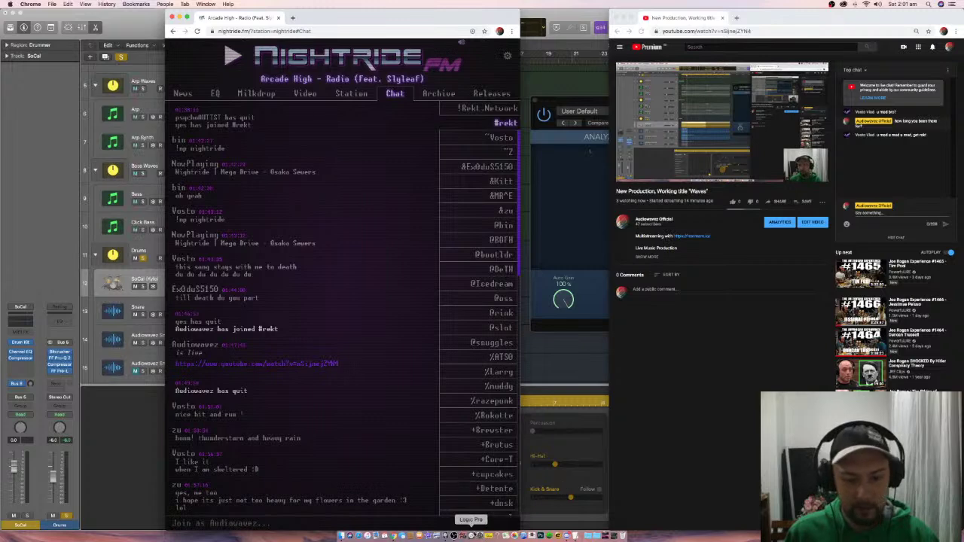
{"action": "left_click", "coordinate": [453, 535]}
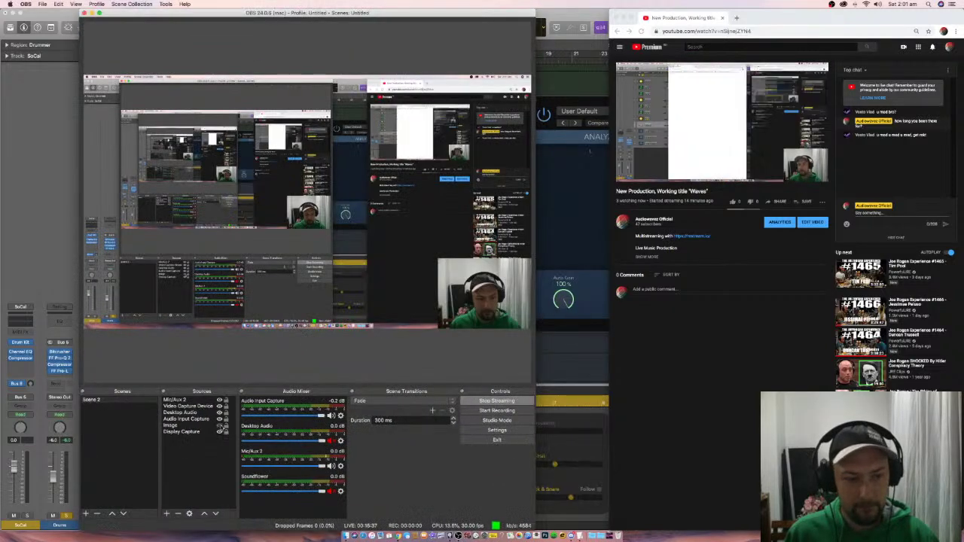
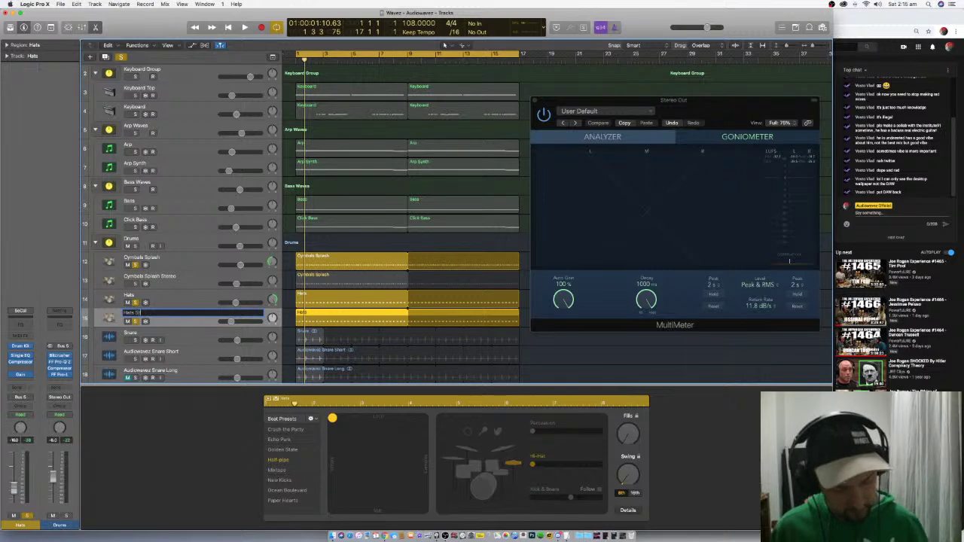
Finish naming the second Hats track and turn off solo on Hats and Cymbals Splash
{"action": "key", "text": "Return"}
{"action": "left_click", "coordinate": [164, 302]}
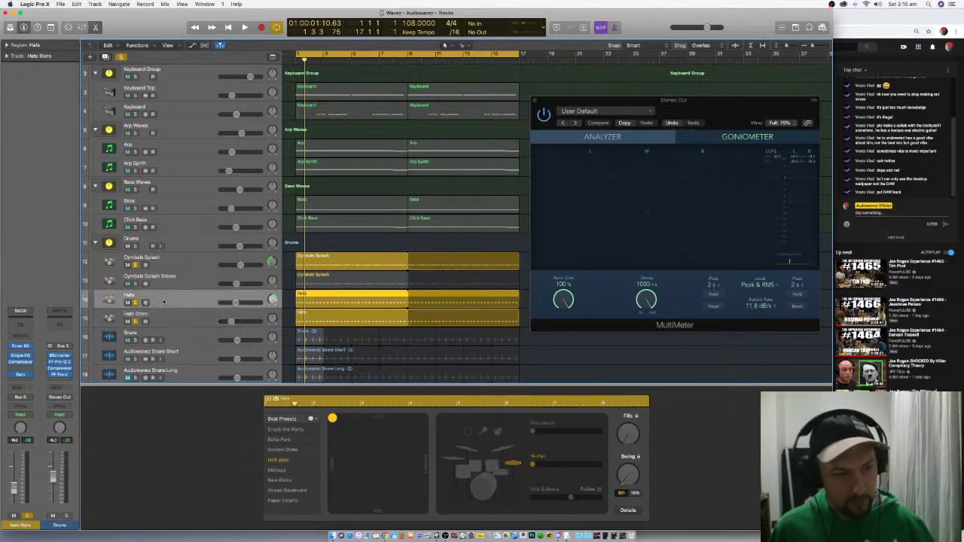
{"action": "left_click", "coordinate": [136, 301]}
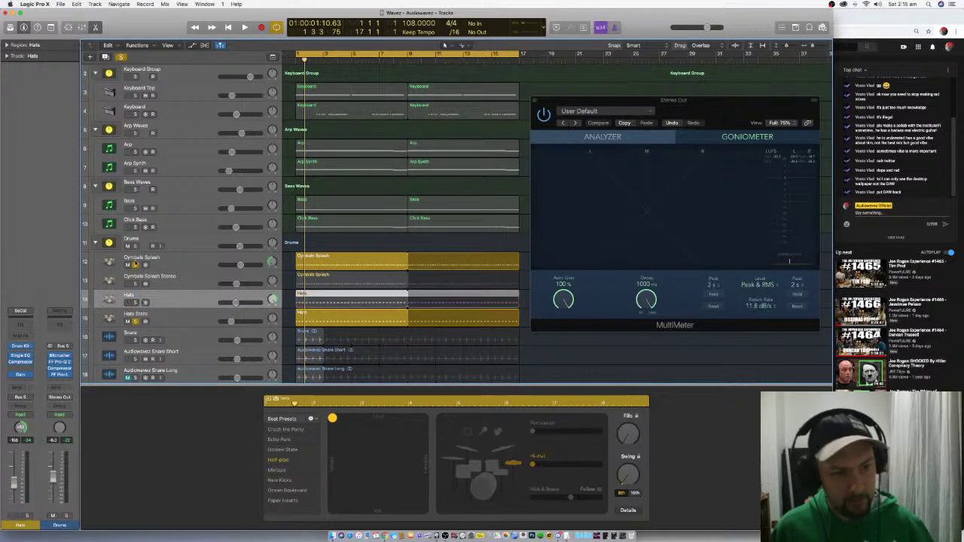
{"action": "left_click", "coordinate": [135, 264]}
Correct the second Hats track's name to Hats Stereo
{"action": "left_click", "coordinate": [153, 317]}
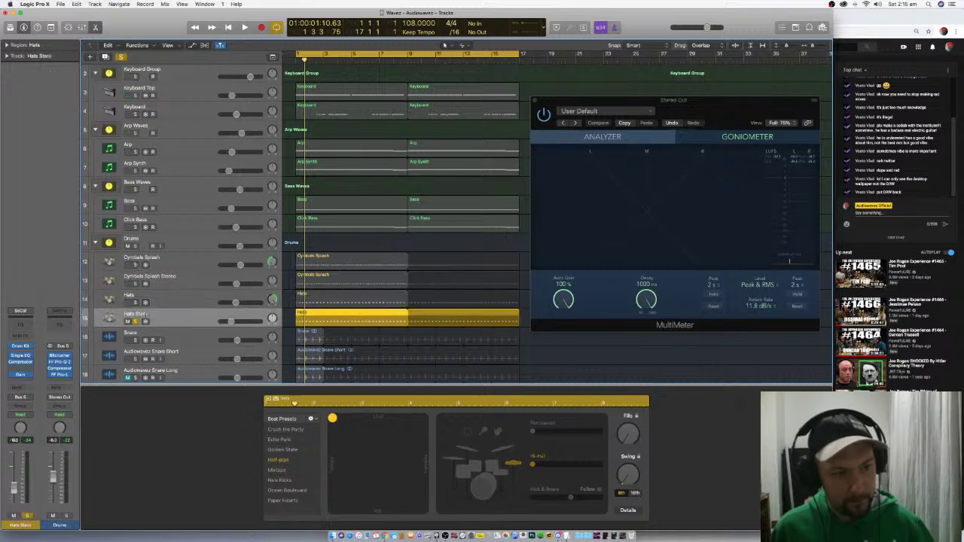
{"action": "double_click", "coordinate": [136, 314]}
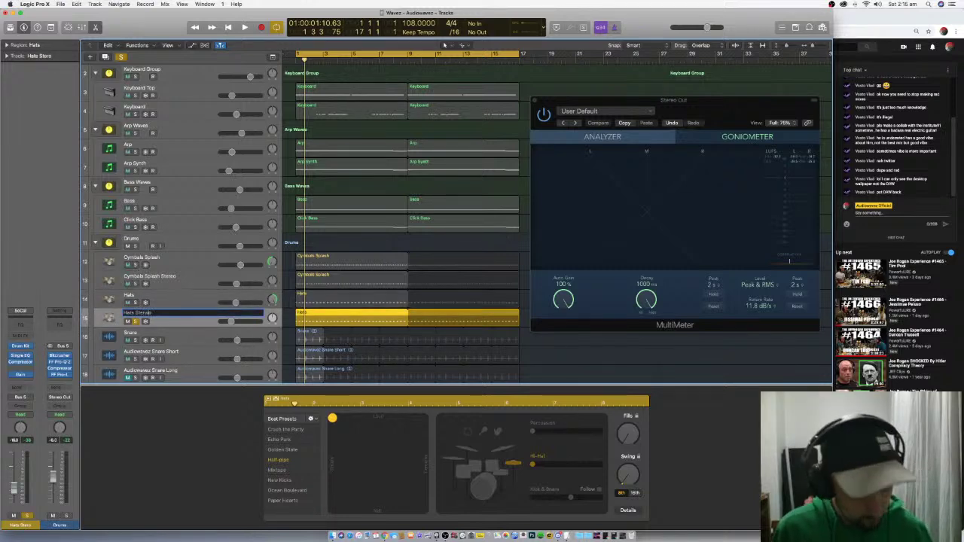
{"action": "key", "text": "Return"}
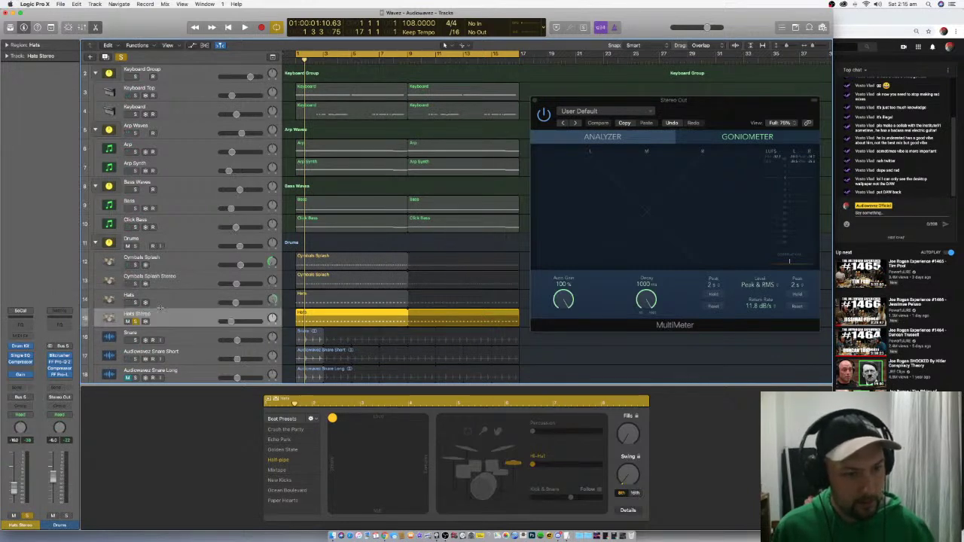
Move Hats above Cymbals Splash Stereo and audition Cymbals Splash together with Hats in solo
{"action": "left_click_drag", "start_coordinate": [162, 294], "coordinate": [145, 272]}
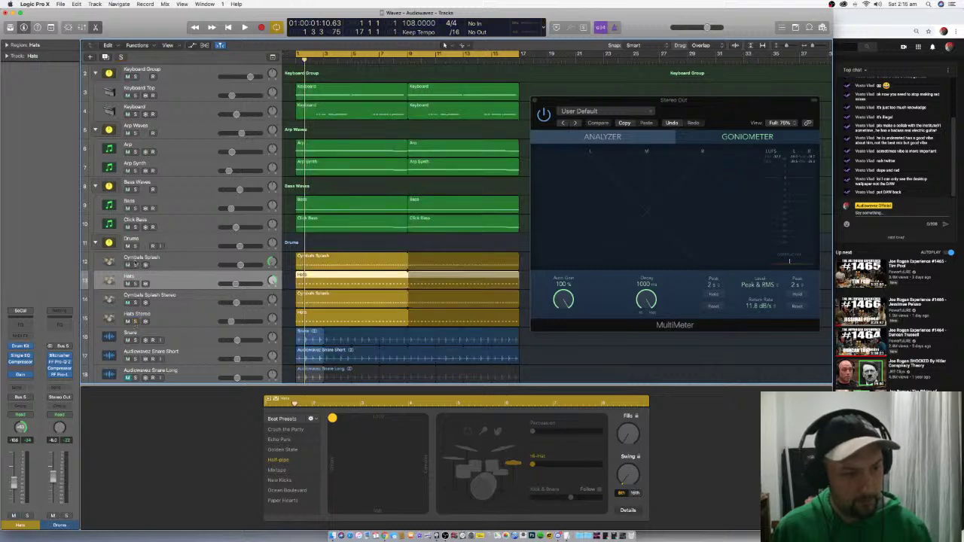
{"action": "left_click", "coordinate": [182, 258]}
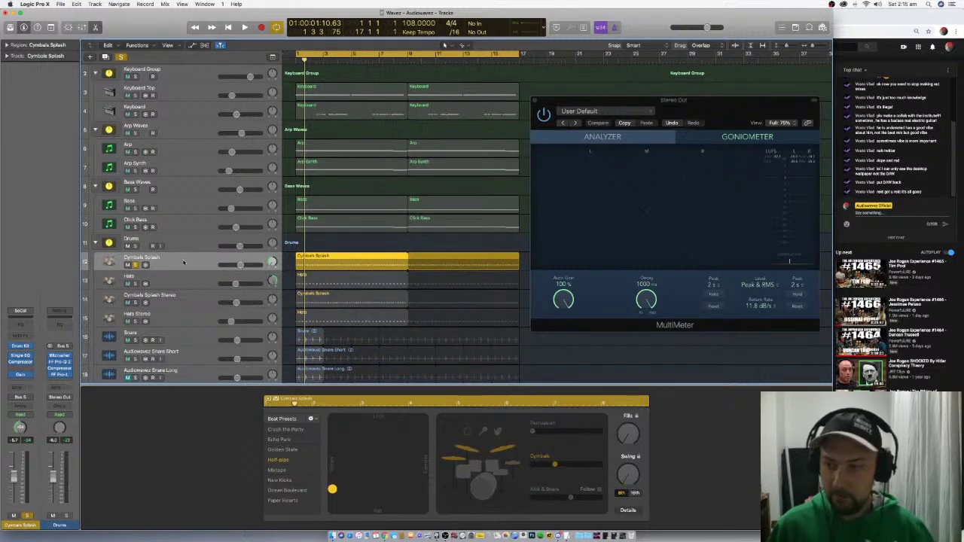
{"action": "key", "text": "space"}
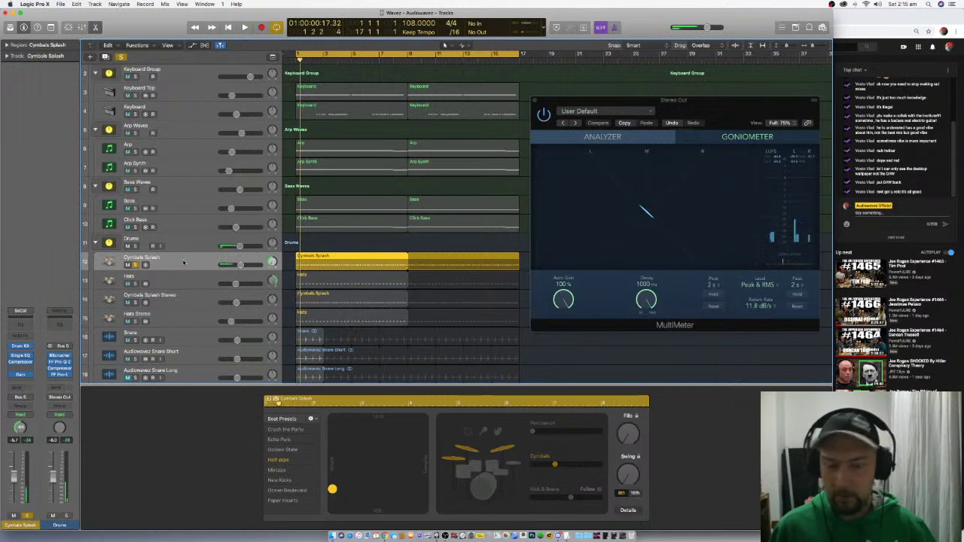
{"action": "left_click", "coordinate": [175, 277]}
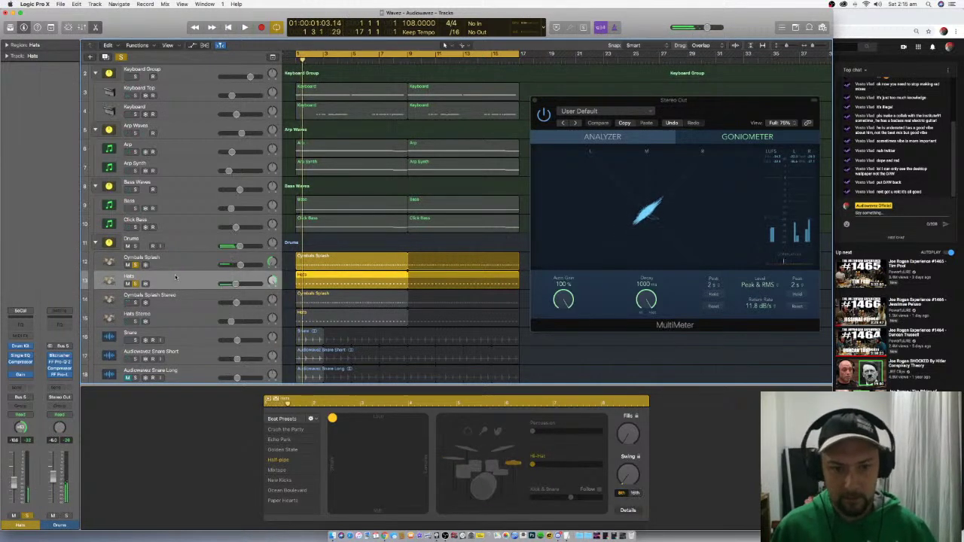
Unsolo Hats and audition Cymbals Splash Stereo in solo, first alone and together with Cymbals Splash
{"action": "left_click", "coordinate": [135, 264]}
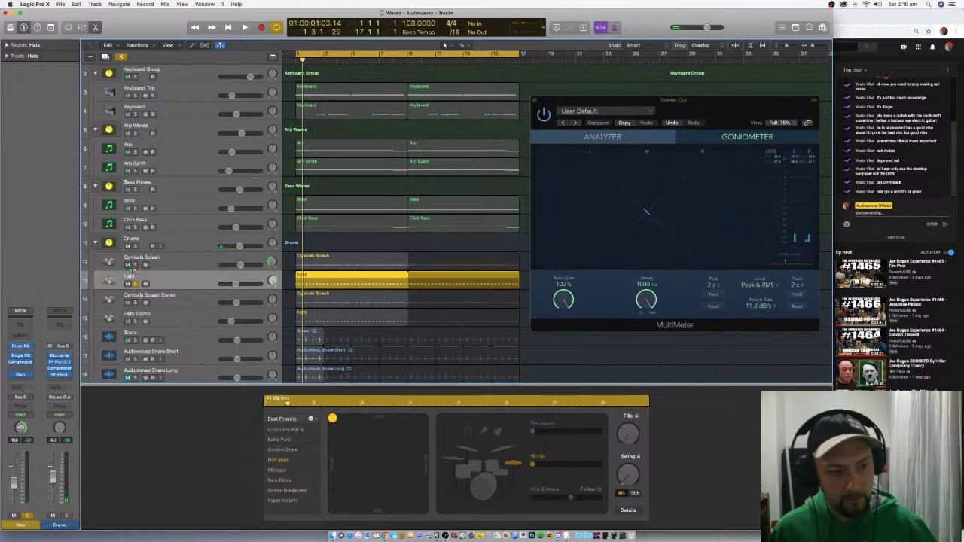
{"action": "left_click", "coordinate": [136, 283]}
{"action": "left_click", "coordinate": [135, 301]}
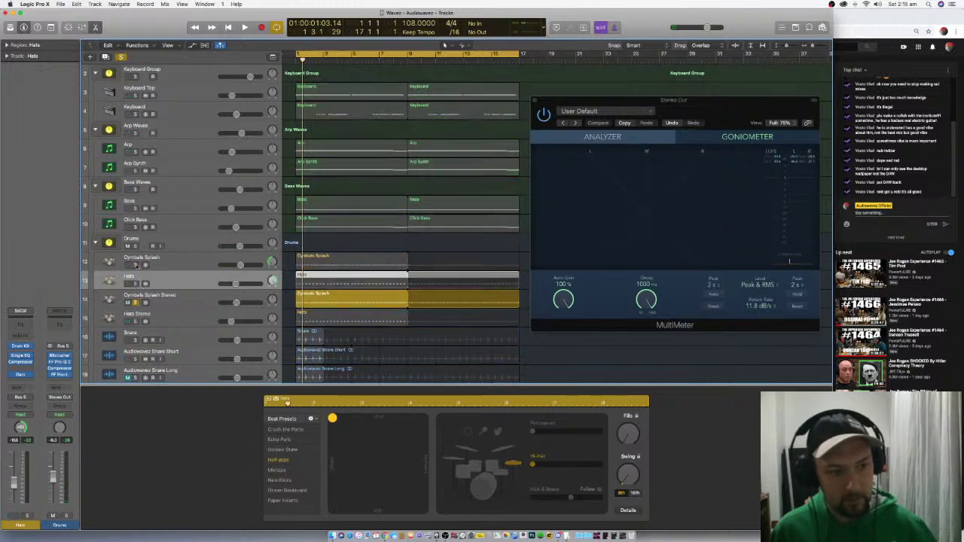
{"action": "left_click", "coordinate": [176, 299]}
{"action": "key", "text": "space"}
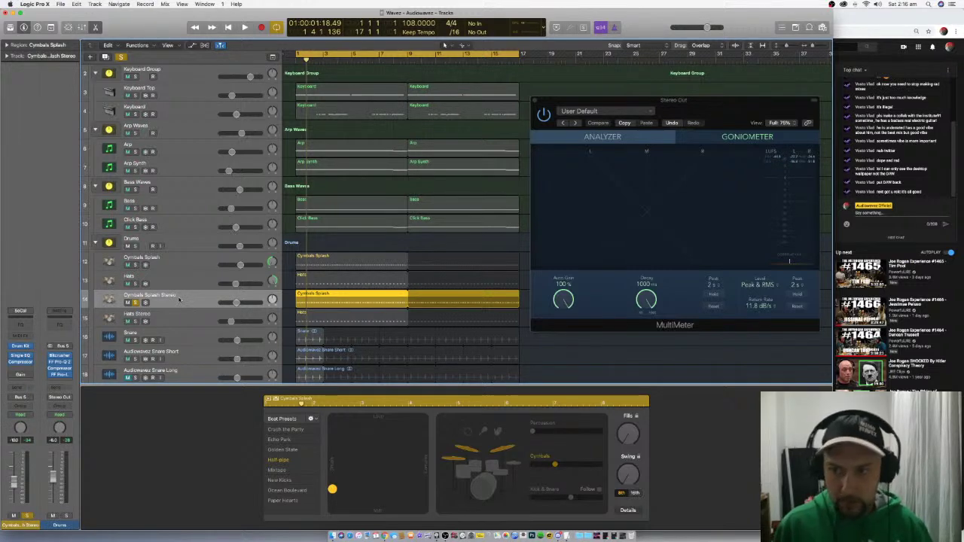
{"action": "left_click", "coordinate": [137, 266]}
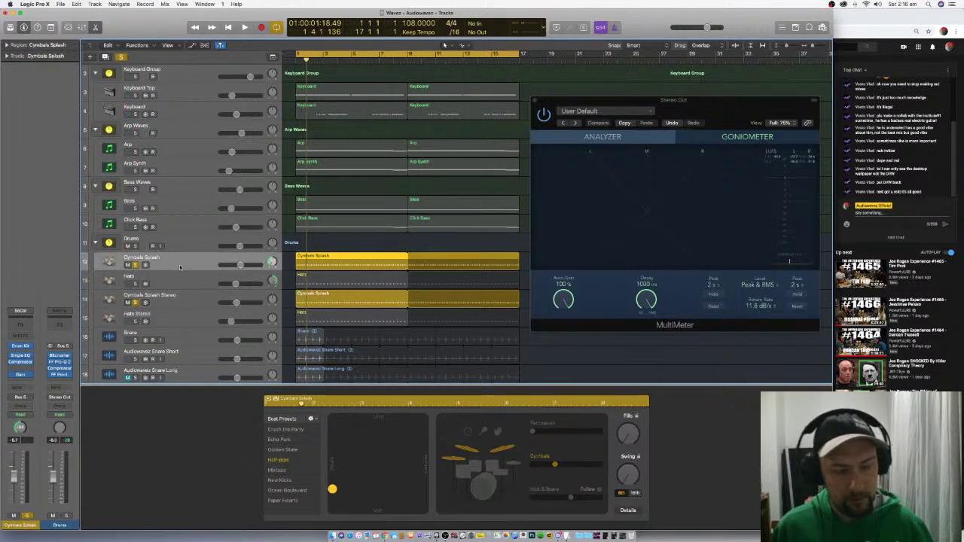
{"action": "key", "text": "space"}
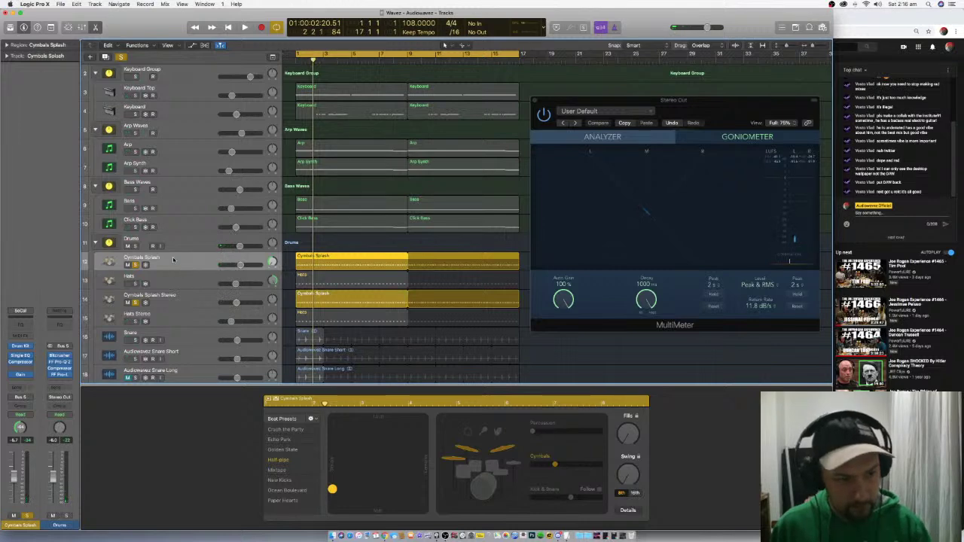
Move Cymbals Splash Stereo directly beneath Cymbals Splash so each pair of tracks sits together
{"action": "left_click_drag", "start_coordinate": [176, 292], "coordinate": [178, 273]}
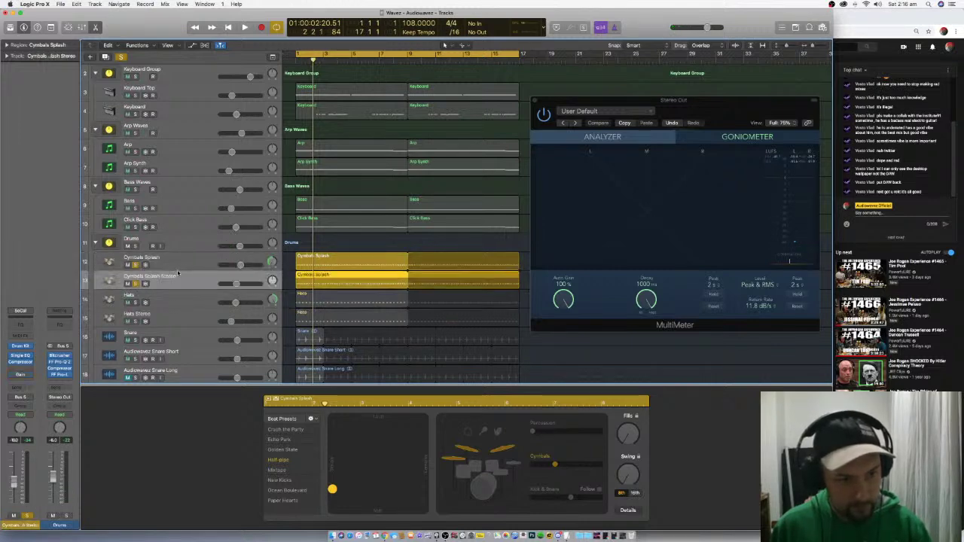
{"action": "left_click", "coordinate": [183, 264]}
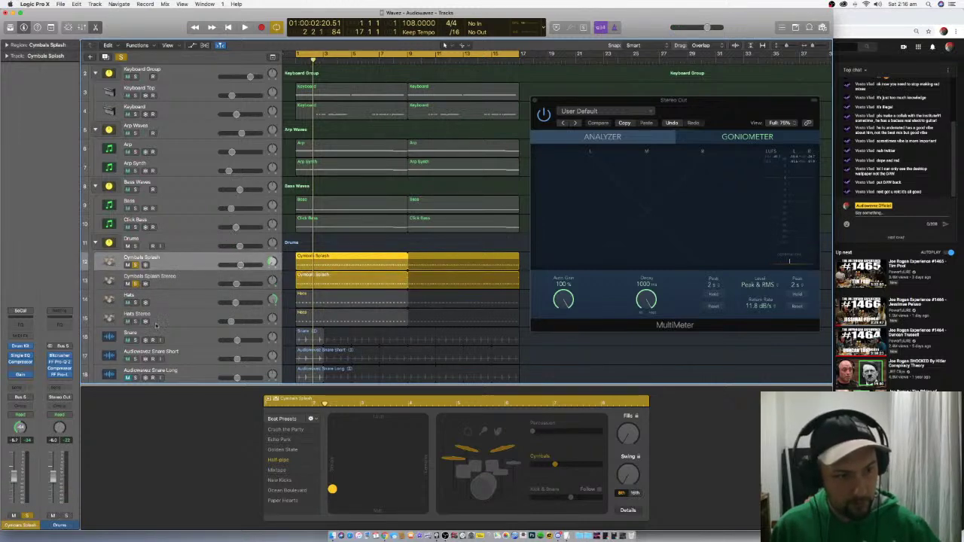
{"action": "left_click", "coordinate": [169, 287]}
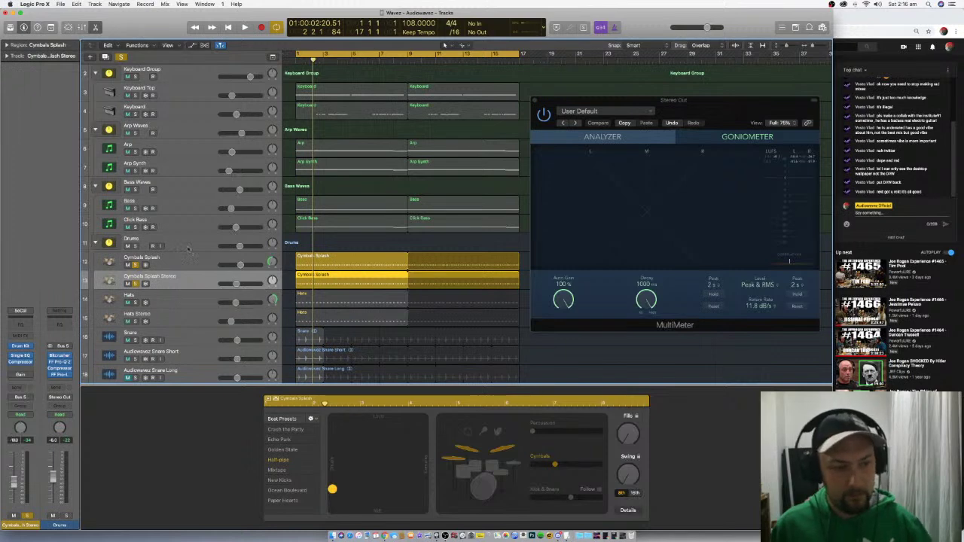
Solo the Drums stack, mute Hats and Hats Stereo, and play the beat with the Cymbals Splash tracks
{"action": "left_click", "coordinate": [188, 250]}
{"action": "left_click", "coordinate": [183, 275]}
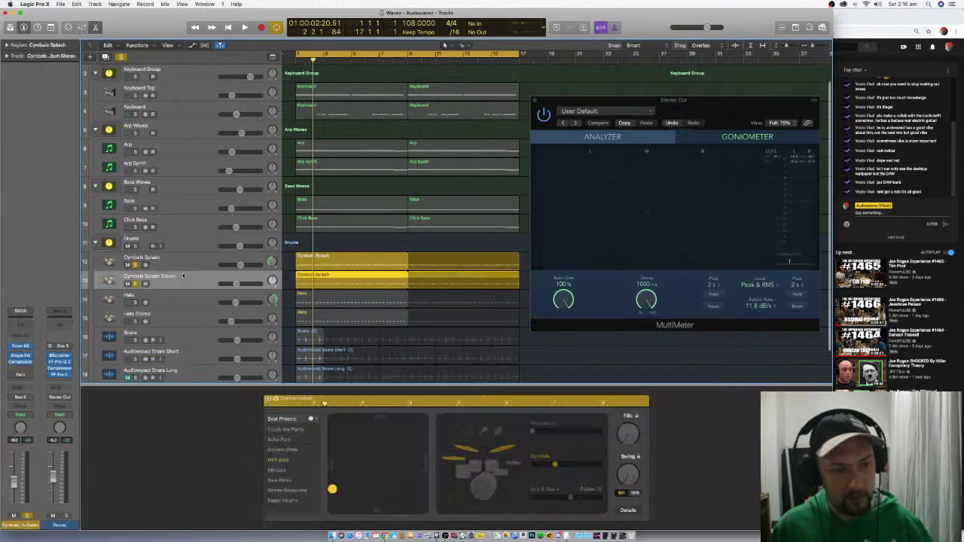
{"action": "key", "text": "space"}
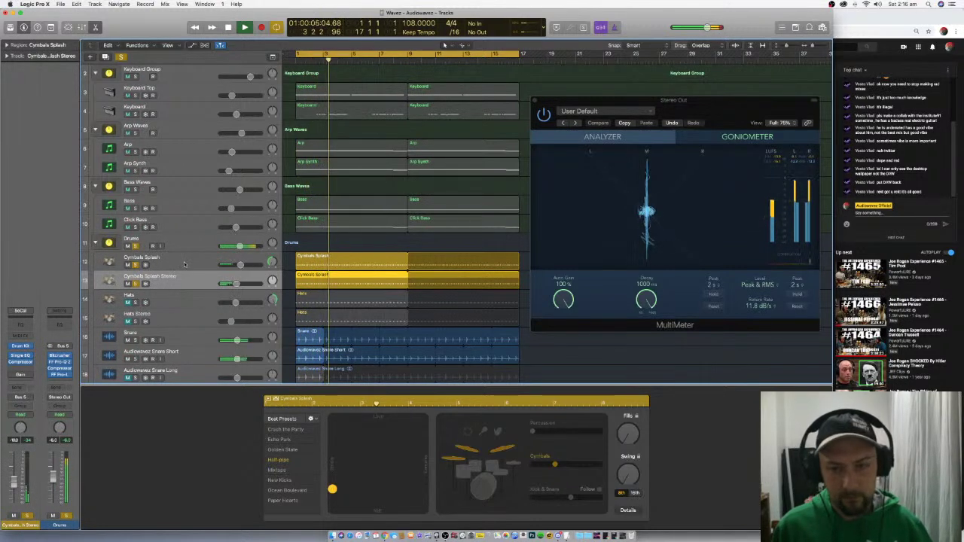
{"action": "key", "text": "space"}
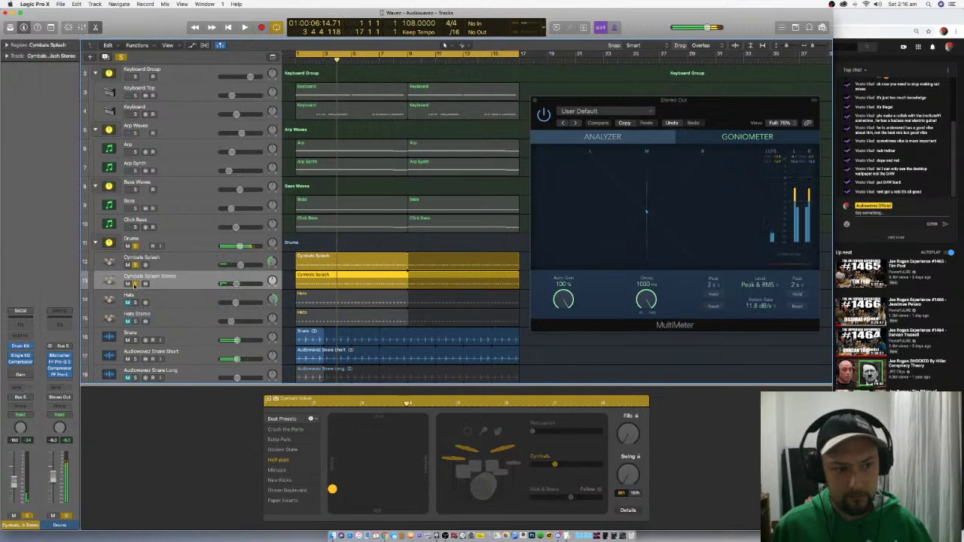
{"action": "left_click", "coordinate": [134, 283]}
{"action": "key", "text": "Return"}
{"action": "key", "text": "space"}
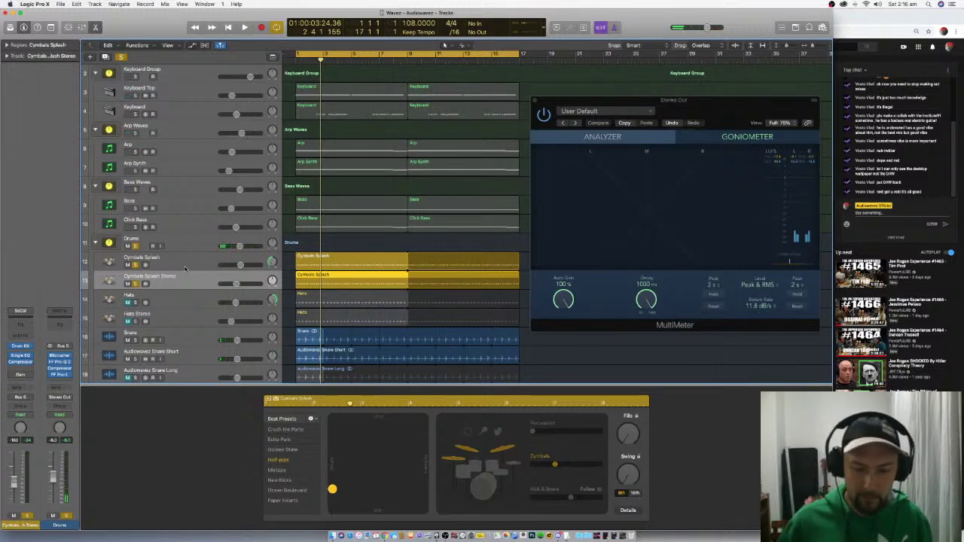
Unmute Hats and Hats Stereo and turn off the individual solos within the Drums stack
{"action": "left_click_drag", "start_coordinate": [127, 302], "coordinate": [128, 321]}
{"action": "left_click", "coordinate": [130, 303]}
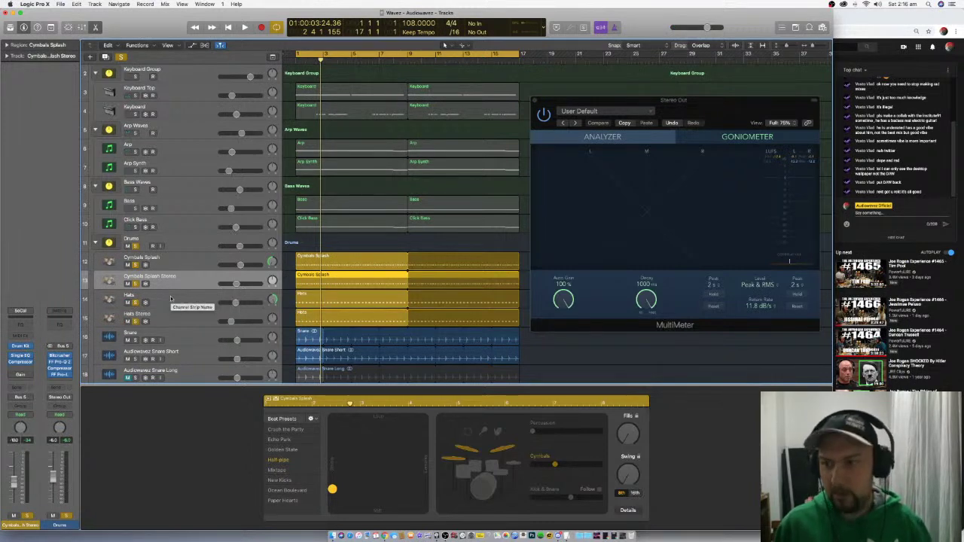
{"action": "left_click", "coordinate": [137, 264]}
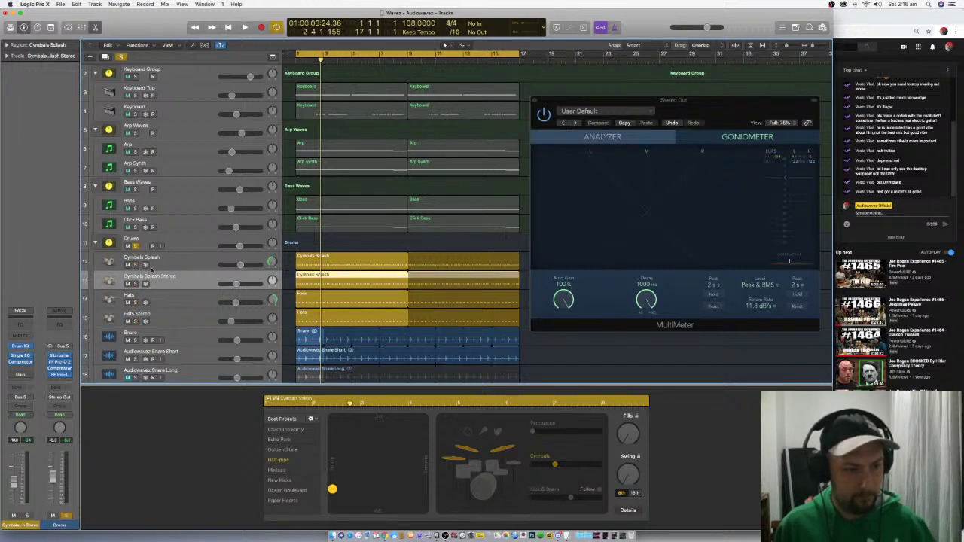
Play the soloed Drums stack and add the Bass Waves stack to the solo
{"action": "key", "text": "space"}
{"action": "left_click", "coordinate": [181, 242]}
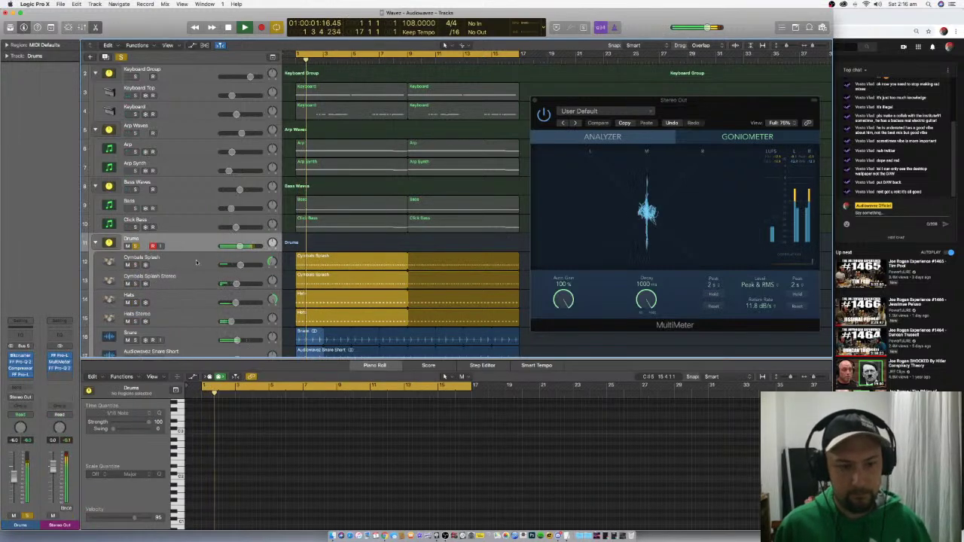
{"action": "left_click", "coordinate": [135, 189]}
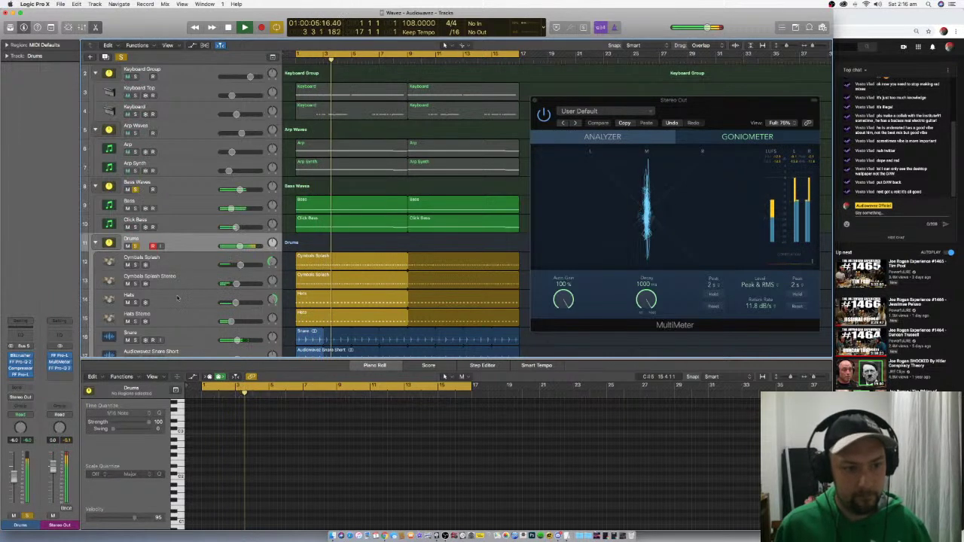
Lower the volumes of the Hats and Hats Stereo tracks together slightly, bringing Hats to about -11.2 dB
{"action": "left_click", "coordinate": [178, 298]}
{"action": "left_click", "coordinate": [188, 314], "text": "shift"}
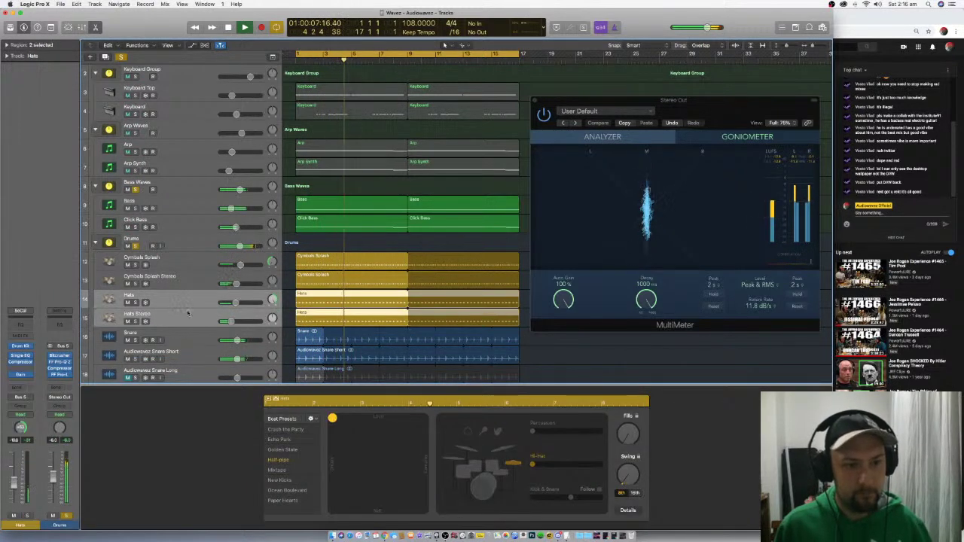
{"action": "left_click_drag", "start_coordinate": [236, 302], "coordinate": [236, 302]}
{"action": "left_click", "coordinate": [201, 300]}
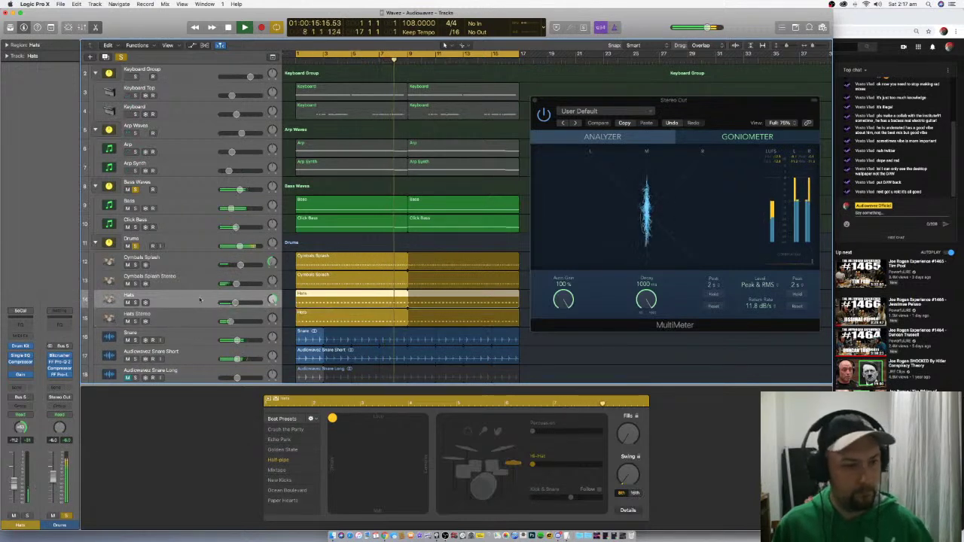
Remove Bass Waves from the solo and raise the Hi-Hat pattern slider in both Hats regions to about one third
{"action": "left_click", "coordinate": [136, 189]}
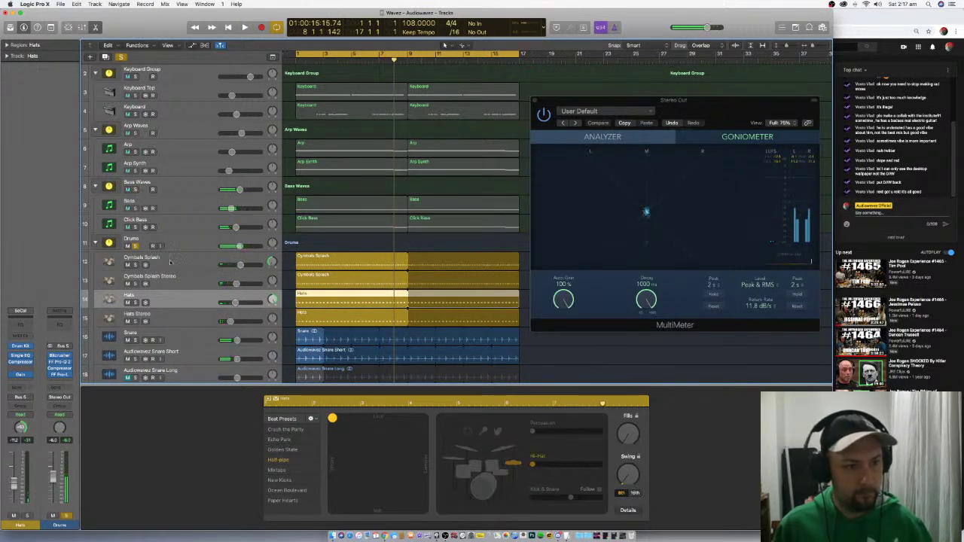
{"action": "left_click", "coordinate": [180, 317], "text": "shift"}
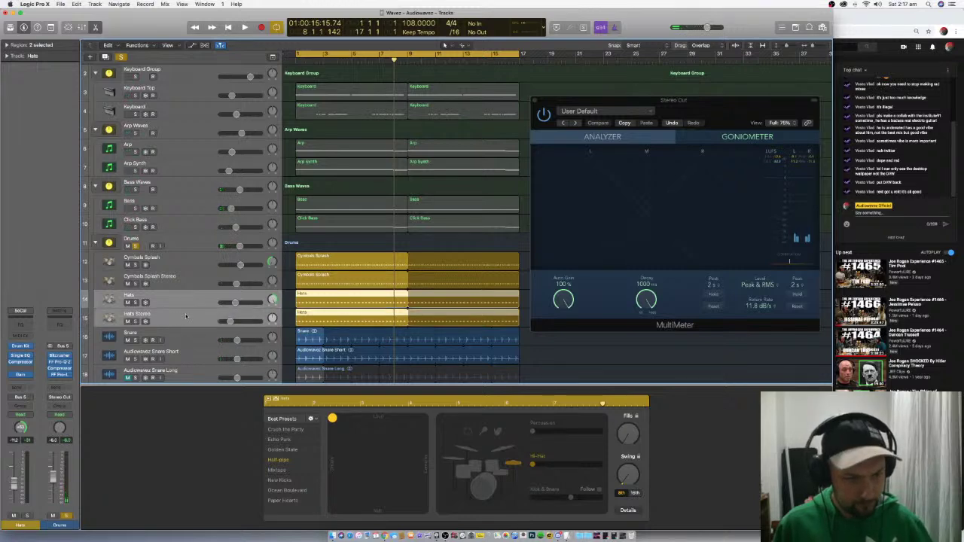
{"action": "left_click", "coordinate": [555, 465]}
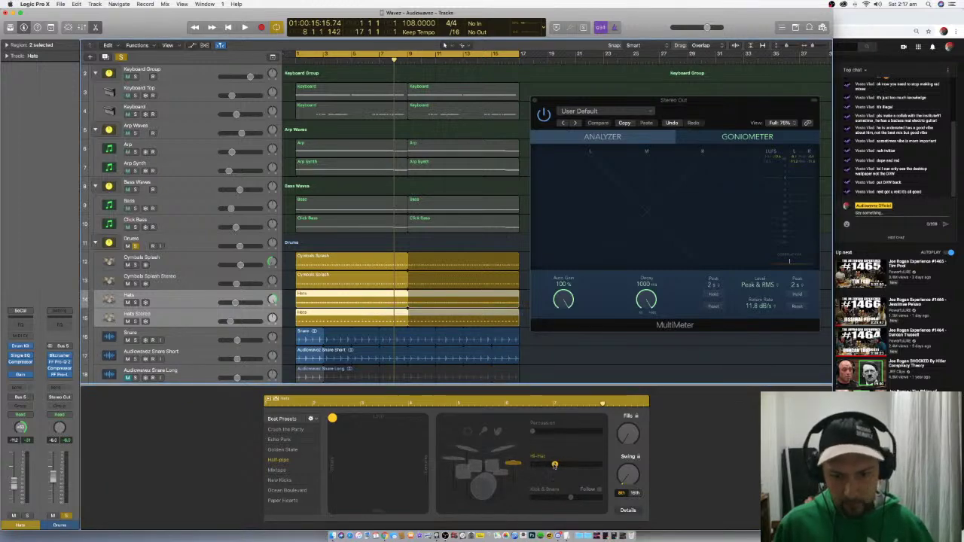
{"action": "left_click_drag", "start_coordinate": [555, 465], "coordinate": [576, 466]}
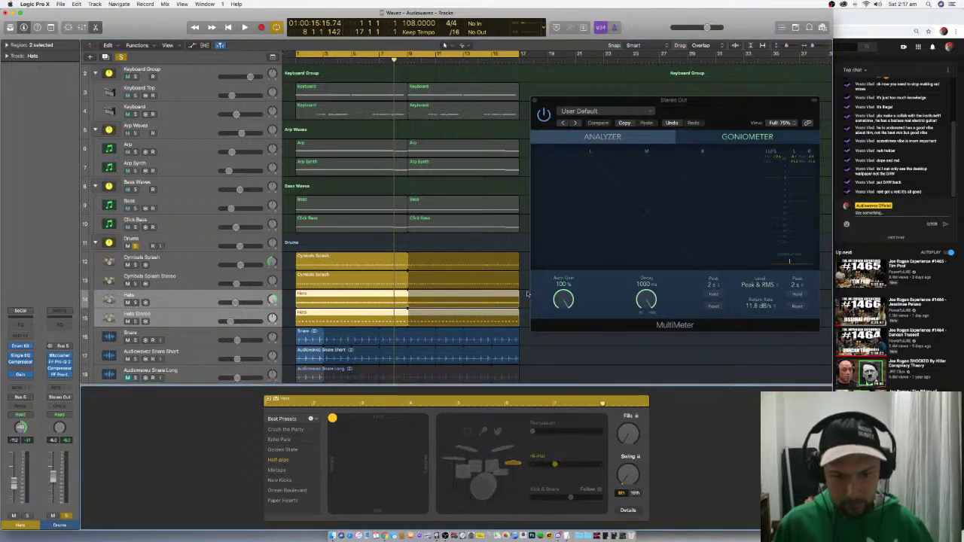
{"action": "left_click", "coordinate": [527, 293]}
{"action": "left_click", "coordinate": [490, 317]}
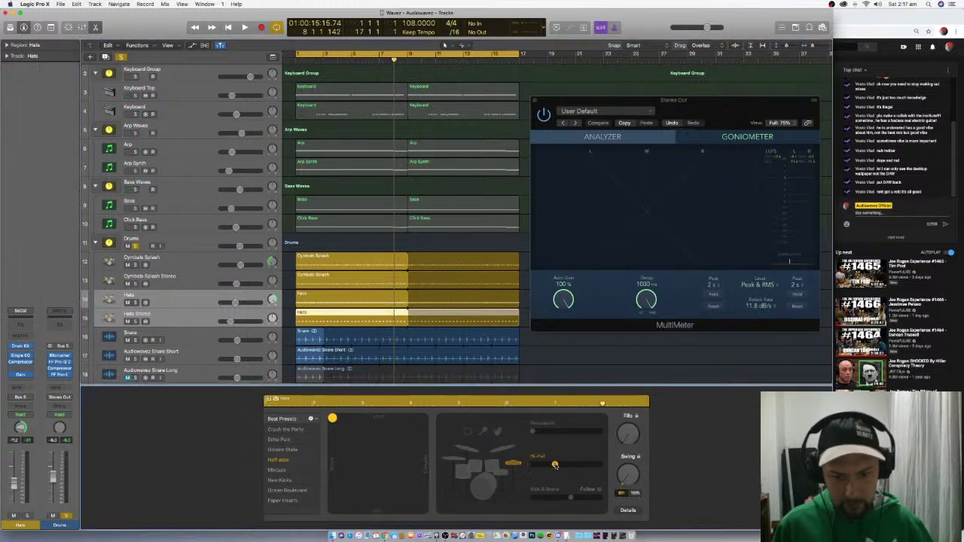
Play the soloed Drums stack and mute both Cymbals Splash tracks to hear the hi-hats without them
{"action": "key", "text": "space"}
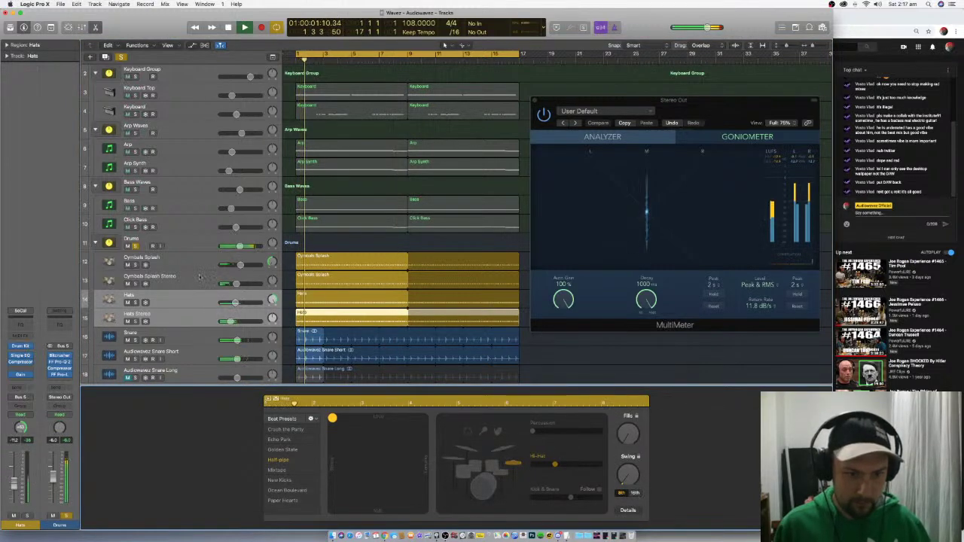
{"action": "left_click_drag", "start_coordinate": [128, 264], "coordinate": [128, 283]}
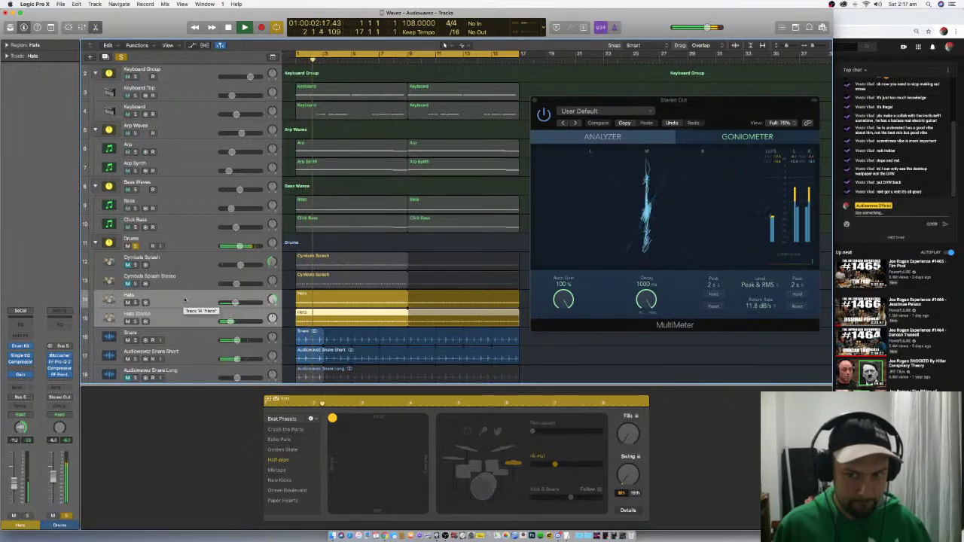
{"action": "key", "text": "space"}
Unmute the Cymbals Splash tracks, then play only the four cymbal and hat tracks soloed
{"action": "left_click_drag", "start_coordinate": [128, 283], "coordinate": [135, 322]}
{"action": "left_click", "coordinate": [135, 246]}
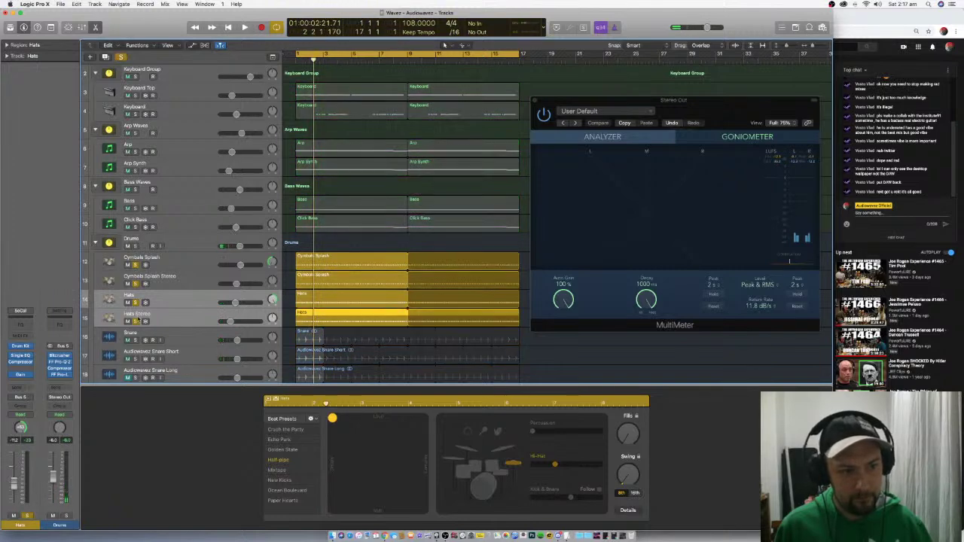
{"action": "key", "text": "space"}
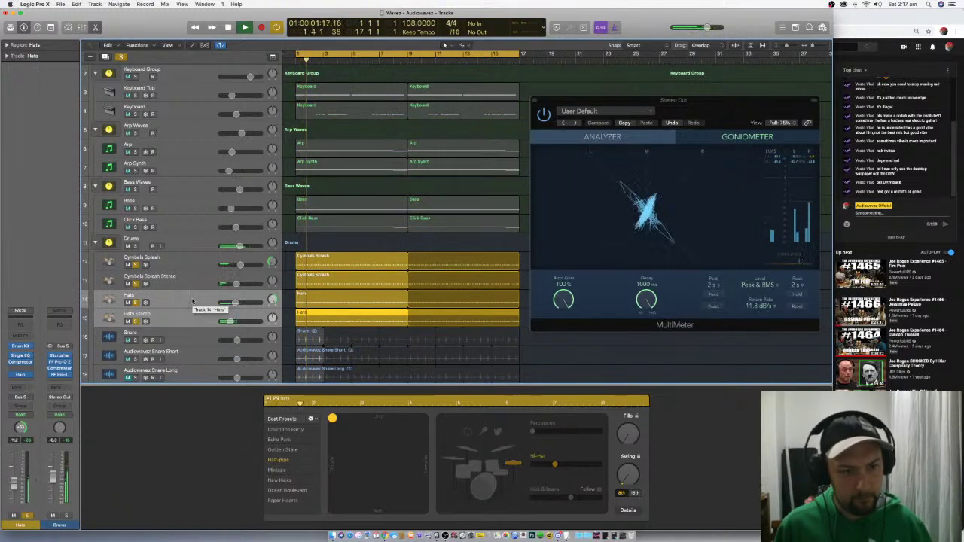
{"action": "key", "text": "space"}
Clear the individual cymbal and hat solos, solo the Bass Waves and Drums stacks, and mute Click Bass
{"action": "left_click_drag", "start_coordinate": [135, 265], "coordinate": [136, 321]}
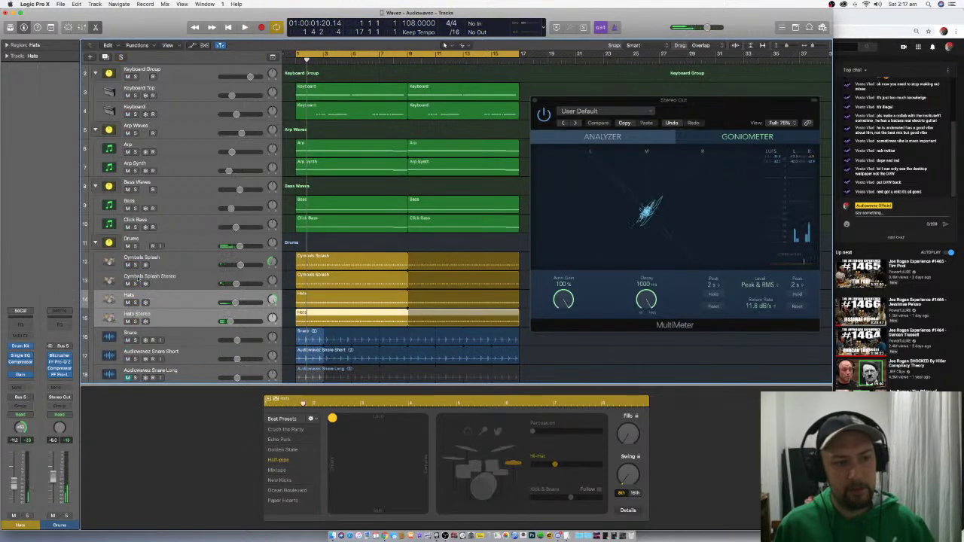
{"action": "left_click", "coordinate": [135, 188]}
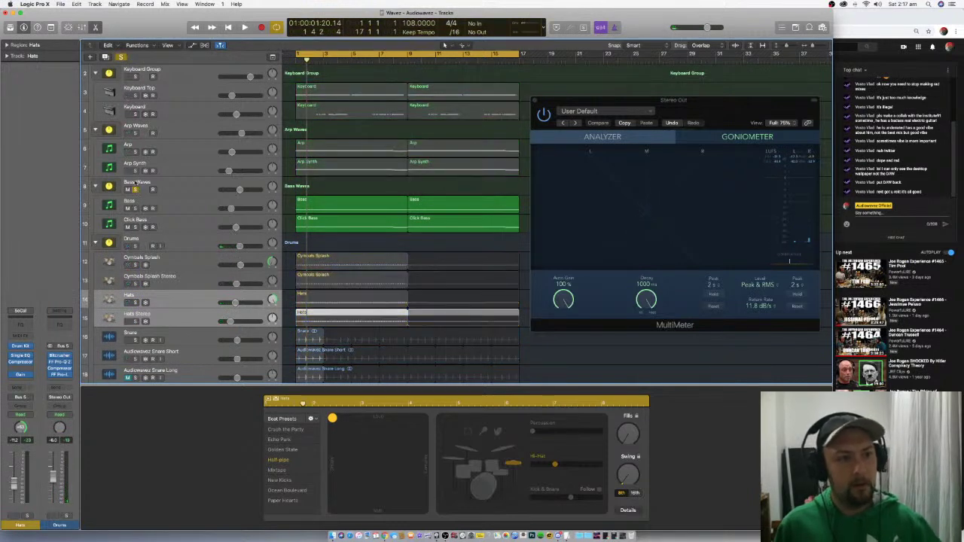
{"action": "left_click", "coordinate": [135, 189]}
{"action": "left_click", "coordinate": [129, 227]}
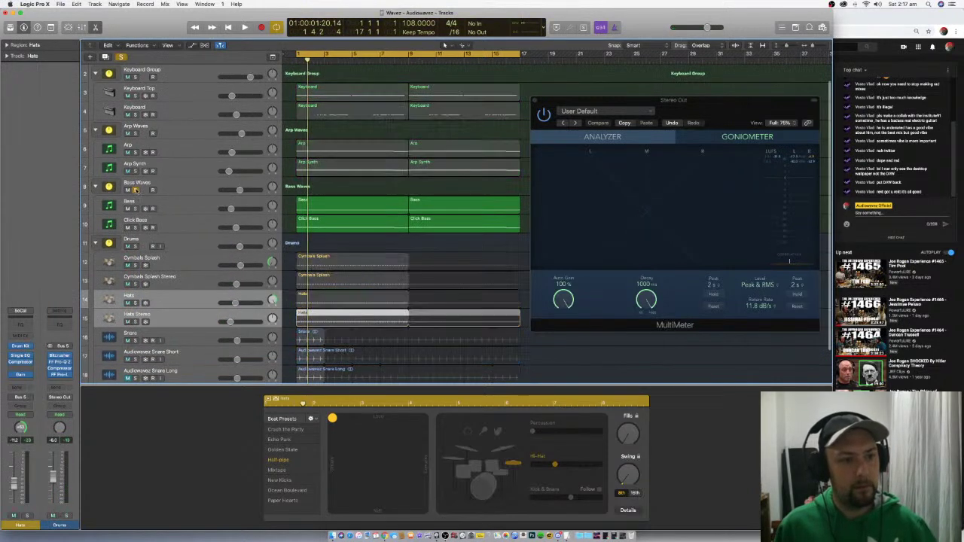
{"action": "left_click", "coordinate": [129, 227]}
{"action": "left_click", "coordinate": [135, 246]}
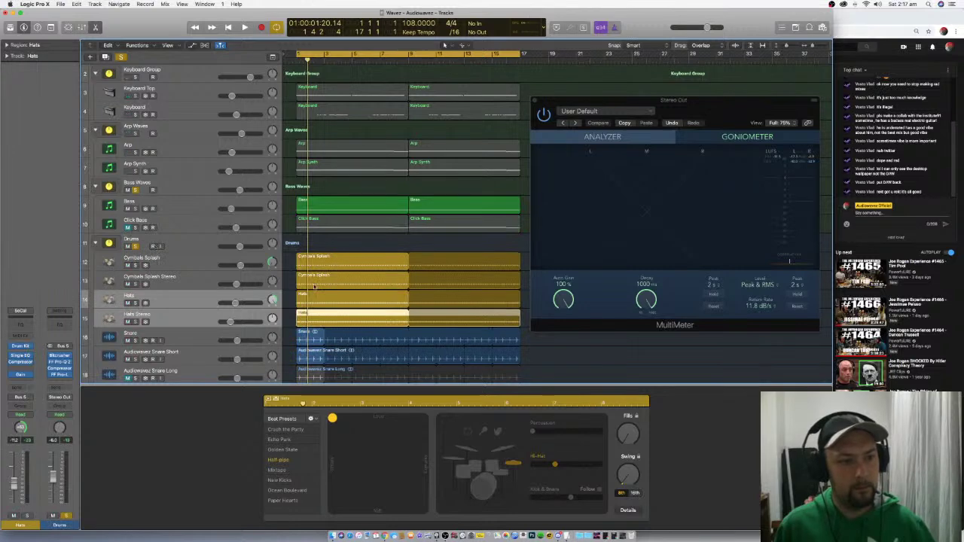
Mute the Hats, Hats Stereo, Cymbals Splash and Cymbals Splash Stereo tracks
{"action": "left_click", "coordinate": [315, 286], "text": "ctrl+alt"}
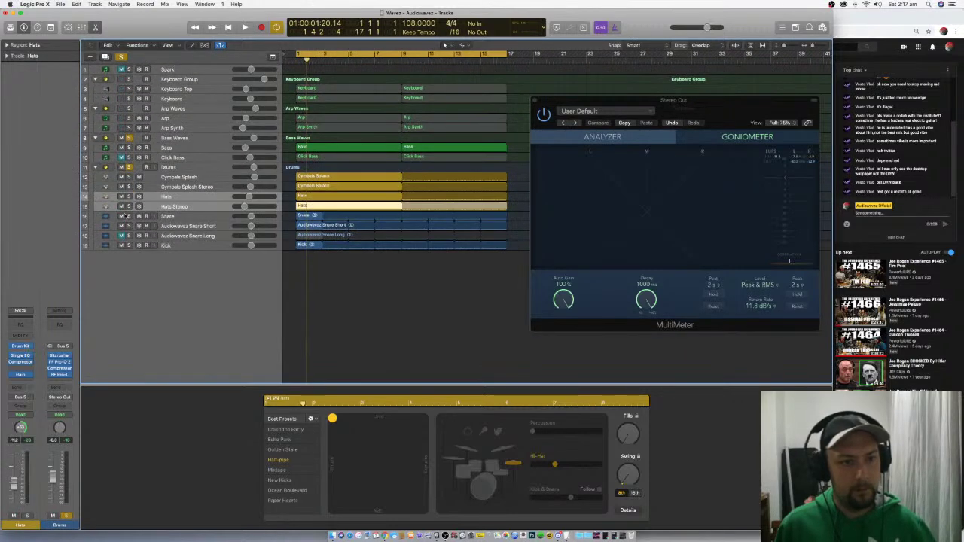
{"action": "left_click", "coordinate": [120, 205]}
{"action": "left_click_drag", "start_coordinate": [121, 186], "coordinate": [121, 176]}
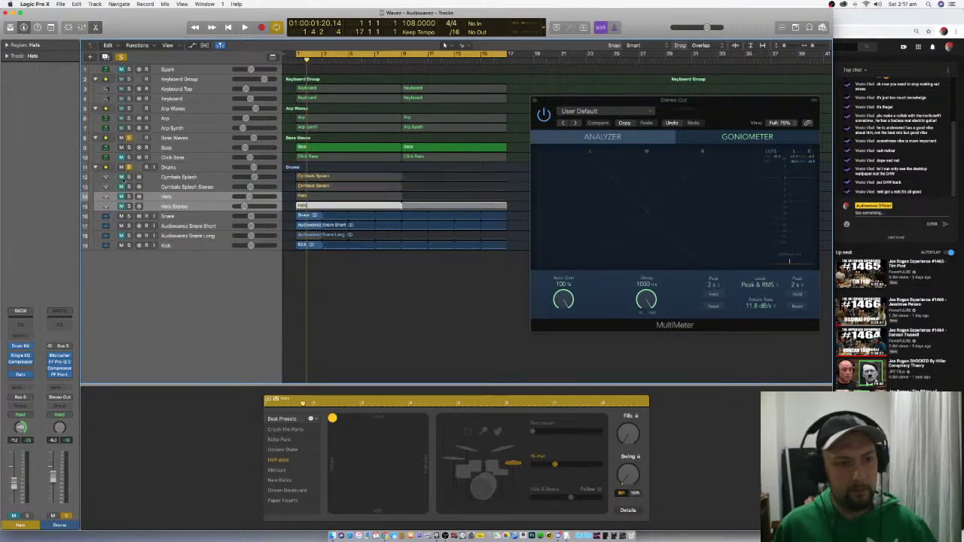
Play the soloed drums and bass, bringing in the Cymbals Splash pair first and the Hats pair after it
{"action": "key", "text": "space"}
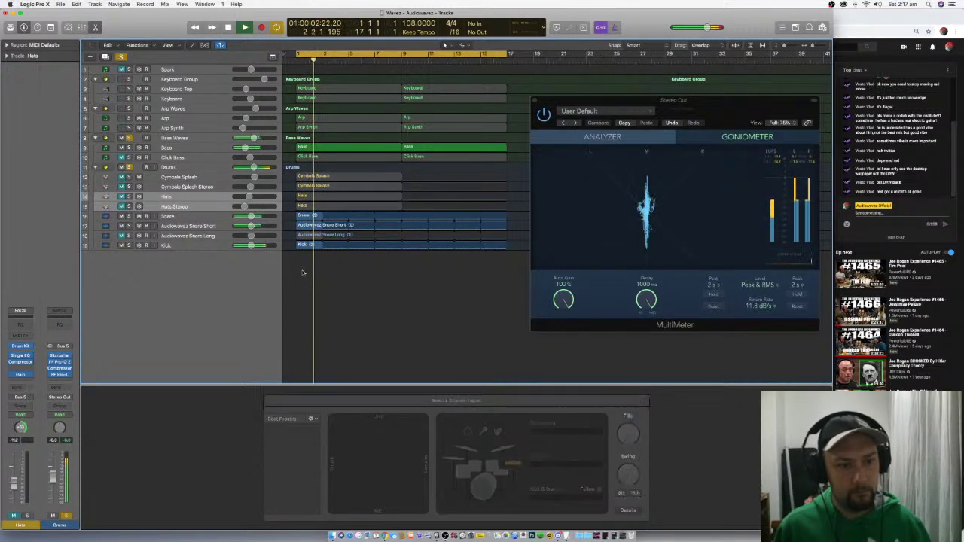
{"action": "left_click", "coordinate": [175, 196]}
{"action": "left_click", "coordinate": [175, 196]}
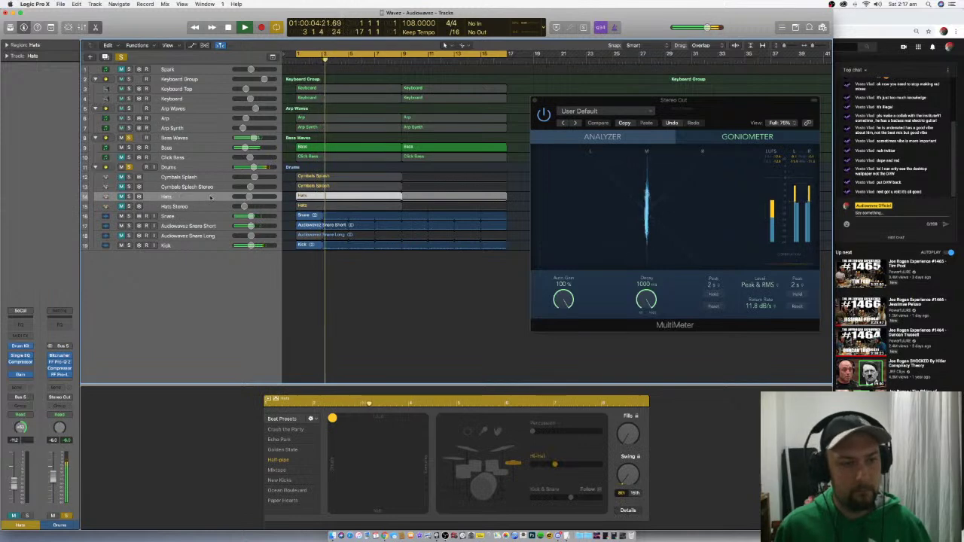
{"action": "key", "text": "super+Down"}
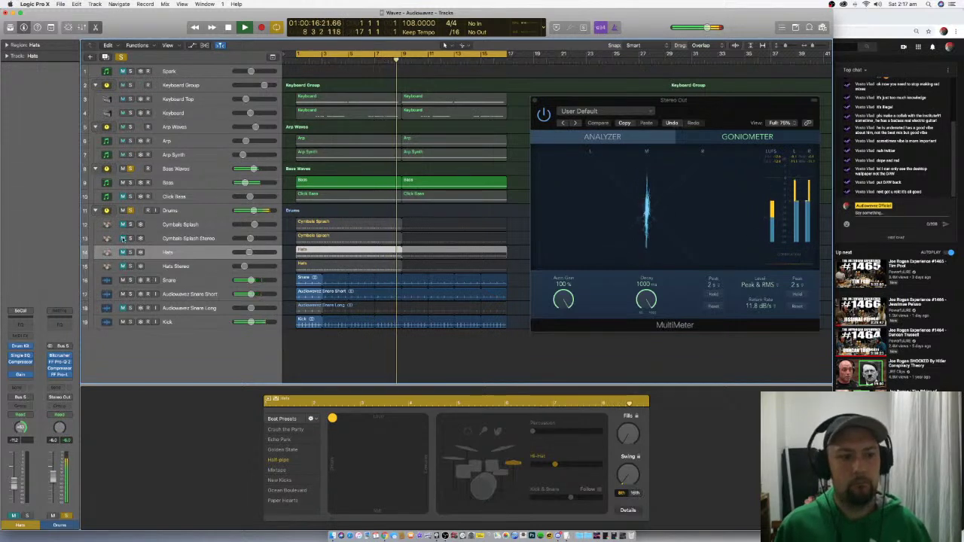
{"action": "left_click", "coordinate": [123, 224]}
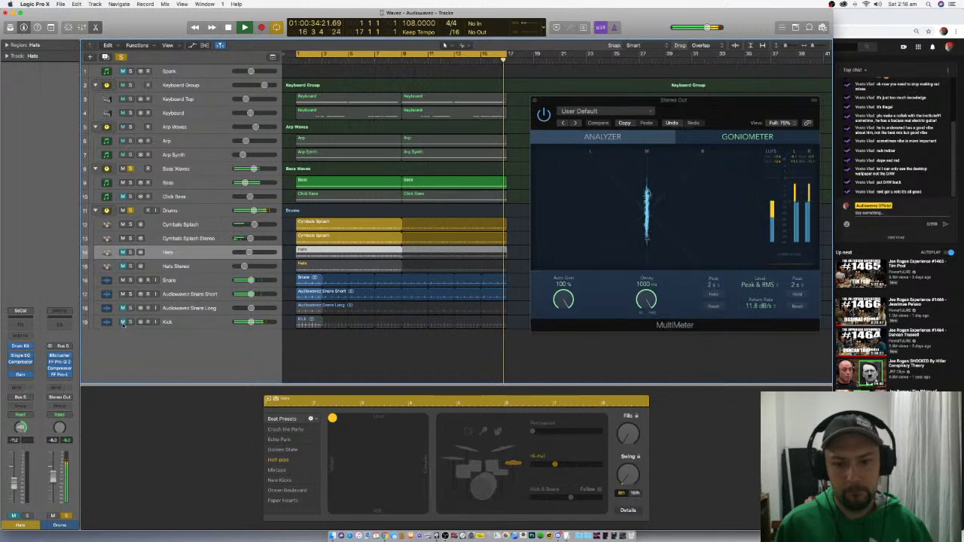
{"action": "left_click_drag", "start_coordinate": [122, 252], "coordinate": [122, 266]}
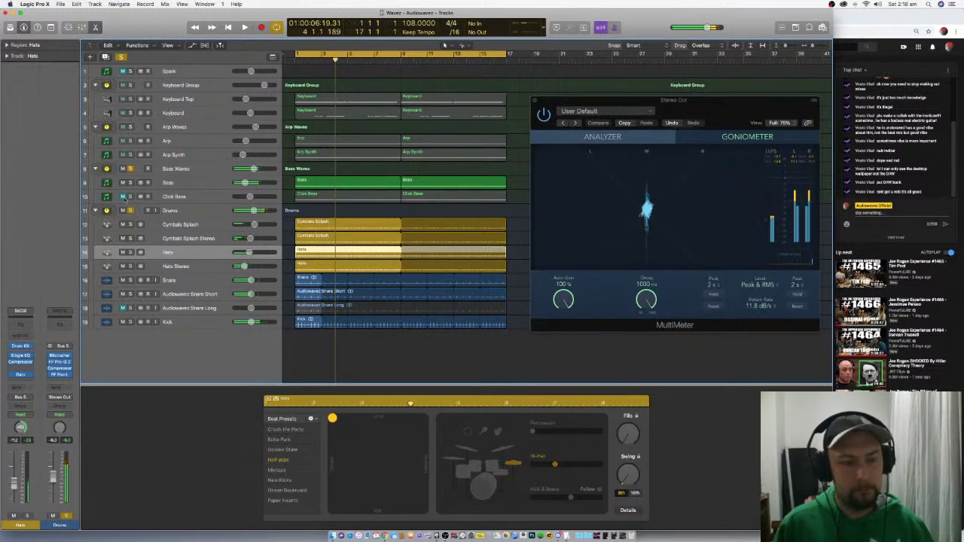
Lower the Hats and Hats Stereo volumes together slightly, with Hats at about -11.6 dB
{"action": "left_click", "coordinate": [197, 266], "text": "shift"}
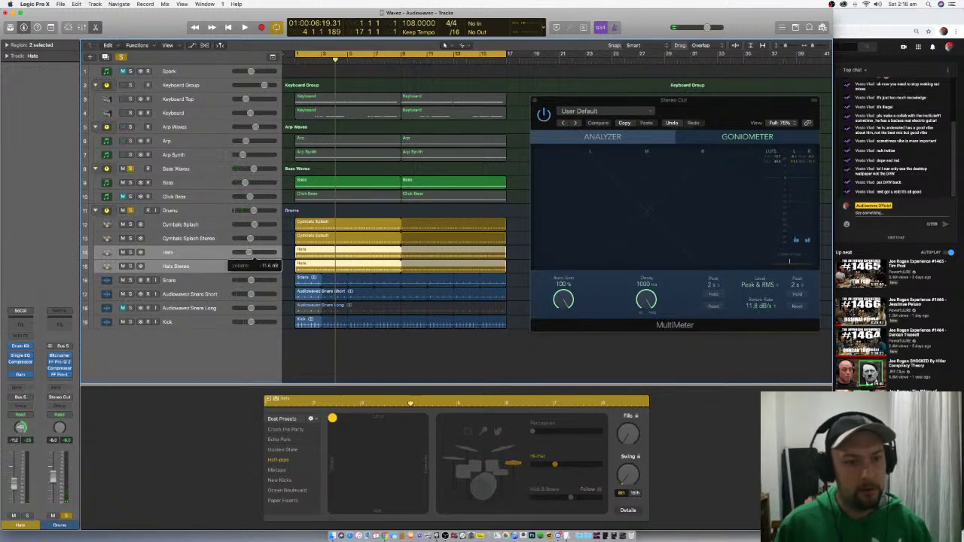
{"action": "left_click", "coordinate": [227, 267]}
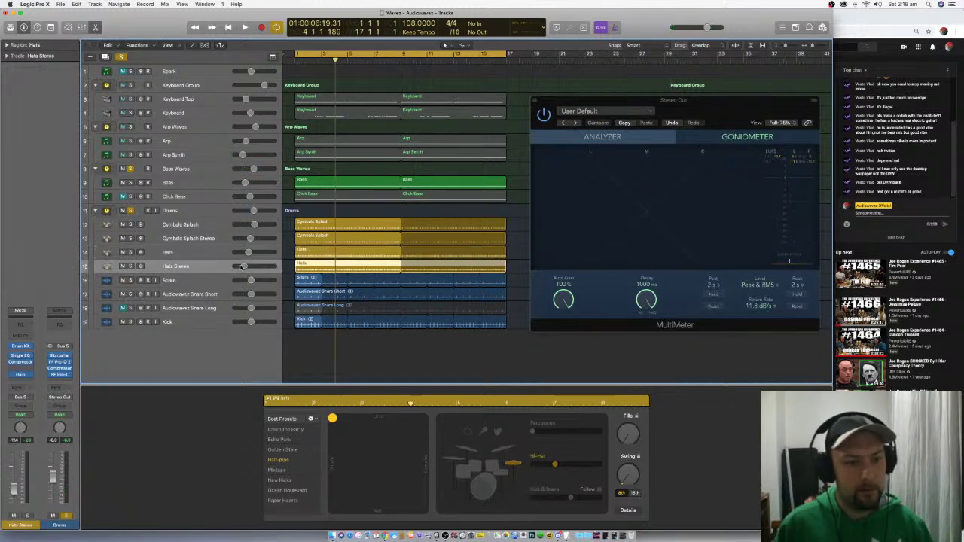
Unmute Click Bass, play the soloed drums and bass, and close the editor beneath the tracks
{"action": "left_click", "coordinate": [122, 196]}
{"action": "key", "text": "Return"}
{"action": "key", "text": "space"}
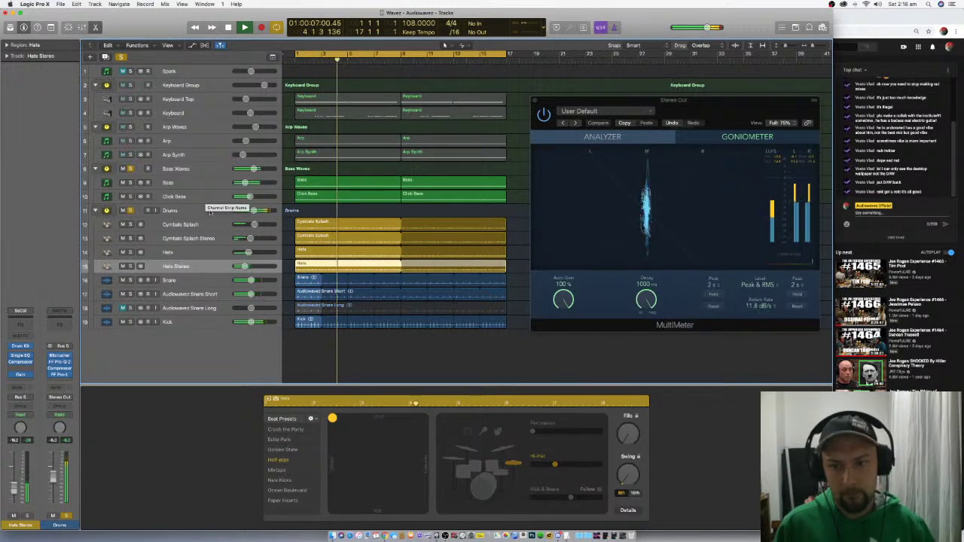
{"action": "left_click", "coordinate": [209, 211]}
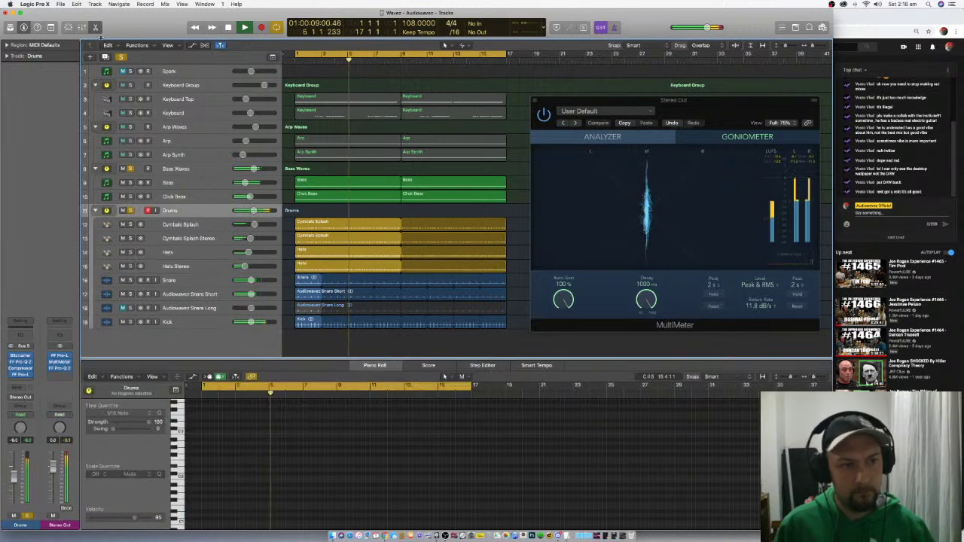
{"action": "key", "text": "e"}
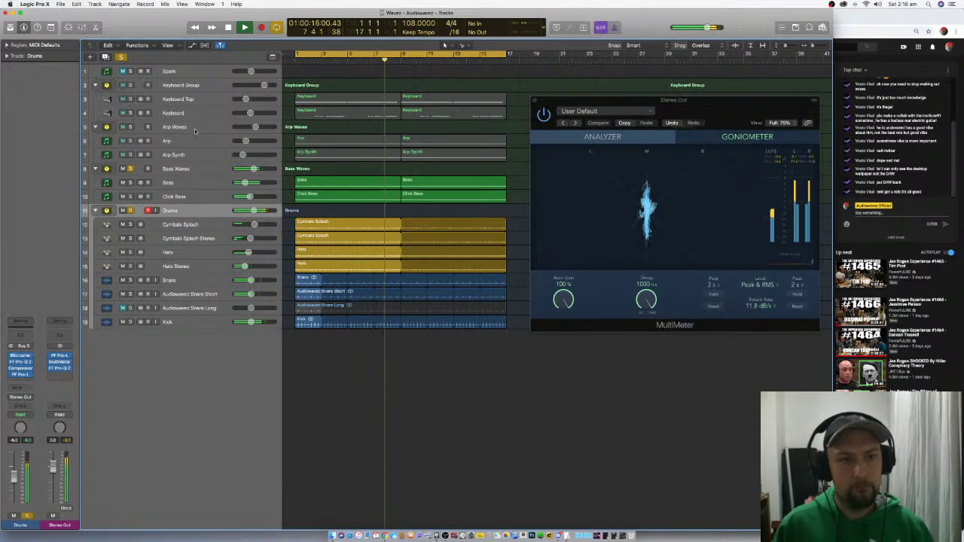
Add the Arp Waves stack to the solo and play the beat from the beginning
{"action": "key", "text": "space"}
{"action": "left_click", "coordinate": [130, 126]}
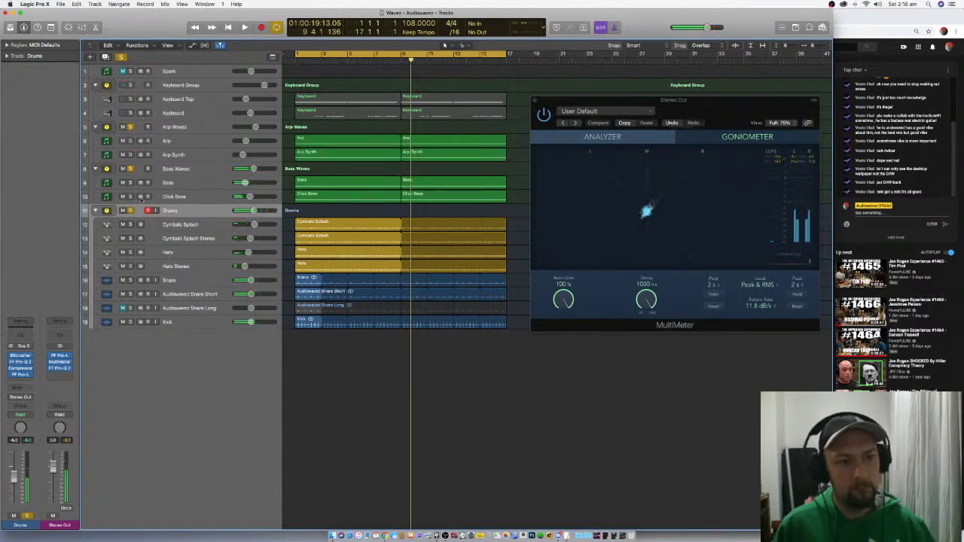
{"action": "key", "text": "Return"}
{"action": "key", "text": "space"}
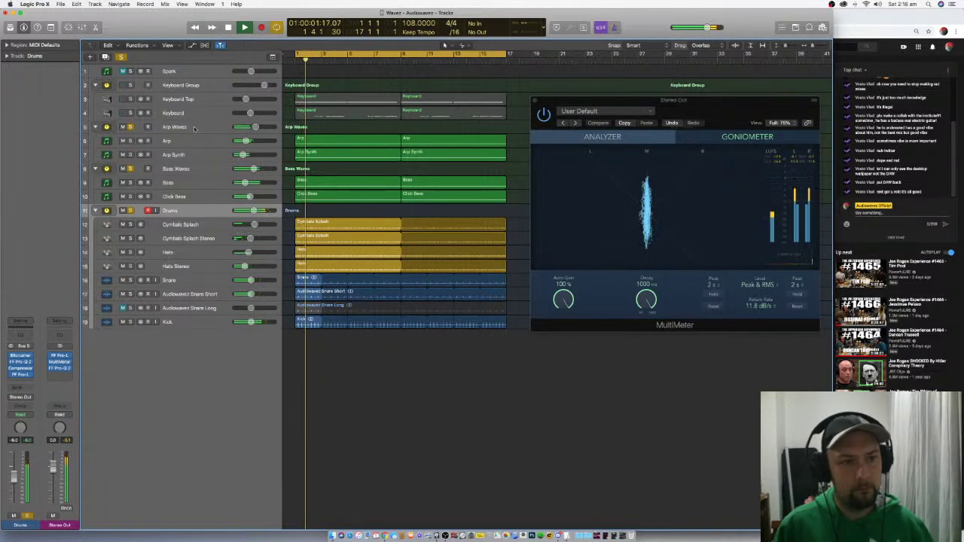
Mute the four cymbal and hat tracks, take Drums out of the solo, and play the arps and bass
{"action": "key", "text": "space"}
{"action": "left_click", "coordinate": [130, 210]}
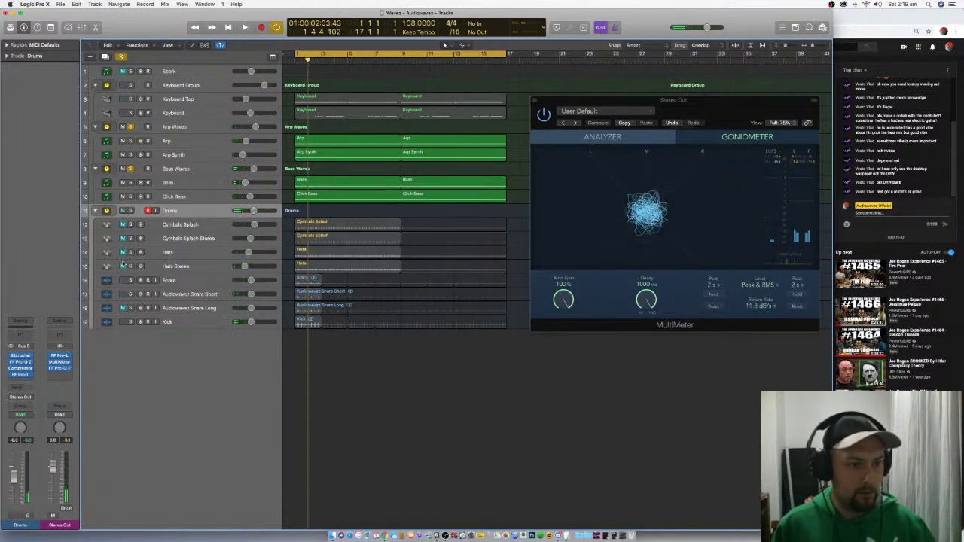
{"action": "left_click", "coordinate": [187, 228]}
{"action": "left_click", "coordinate": [191, 268], "text": "shift"}
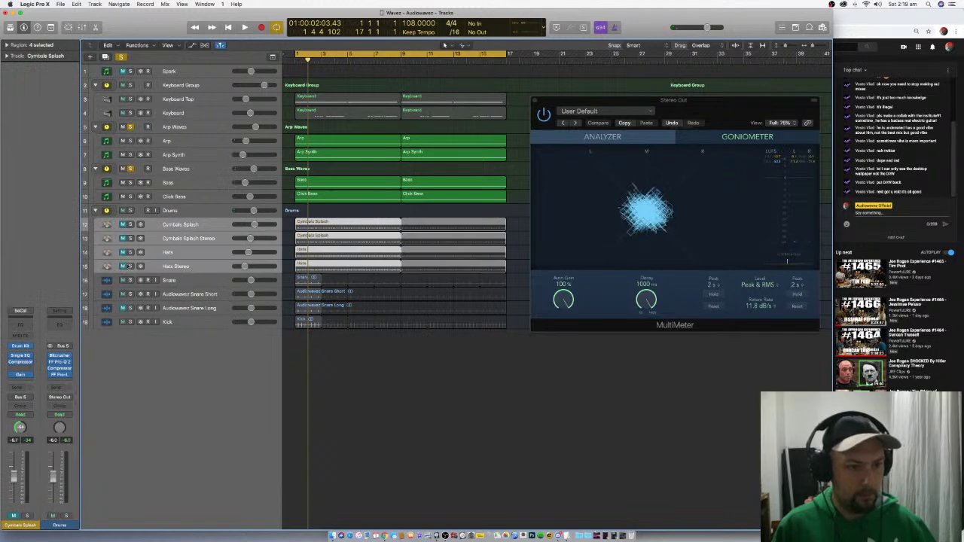
{"action": "key", "text": "space"}
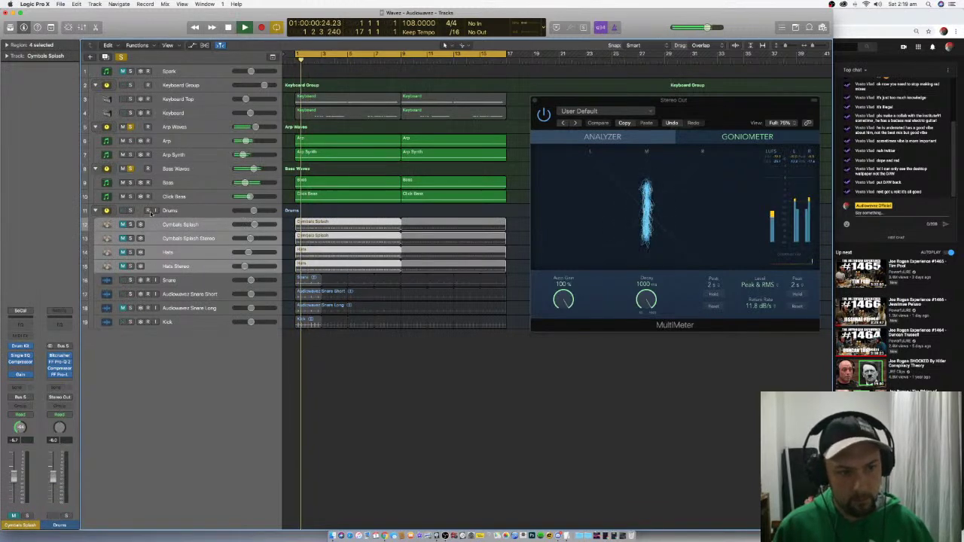
Bring Drums back into the solo and unmute the four cymbal and hat tracks
{"action": "left_click", "coordinate": [132, 211]}
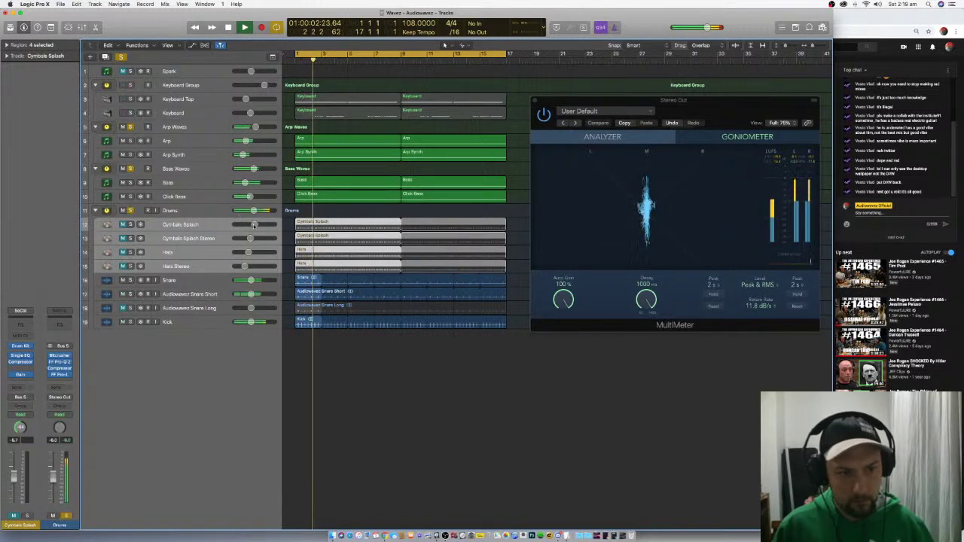
{"action": "key", "text": "ctrl+m"}
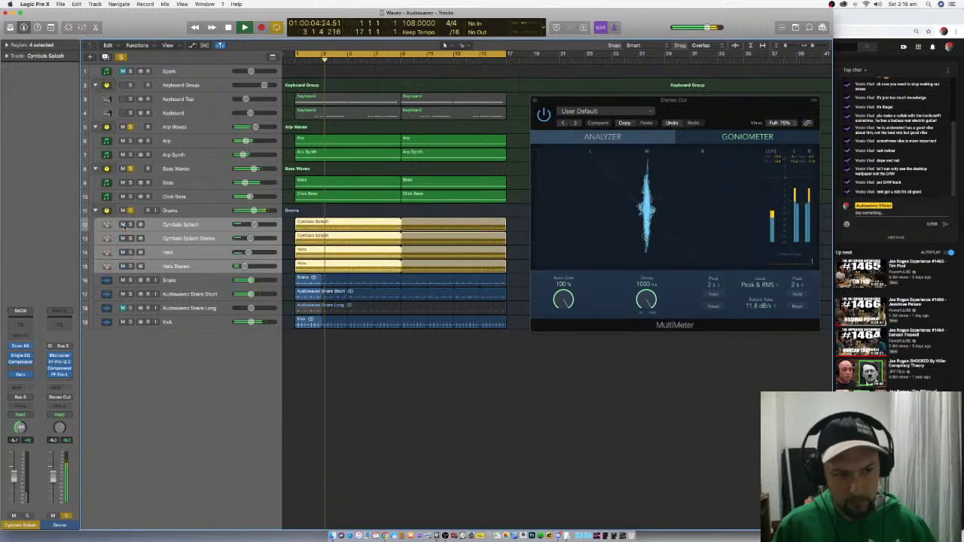
Lower the volumes of the four cymbal and hat tracks together slightly during playback
{"action": "mouse_move", "coordinate": [253, 224]}
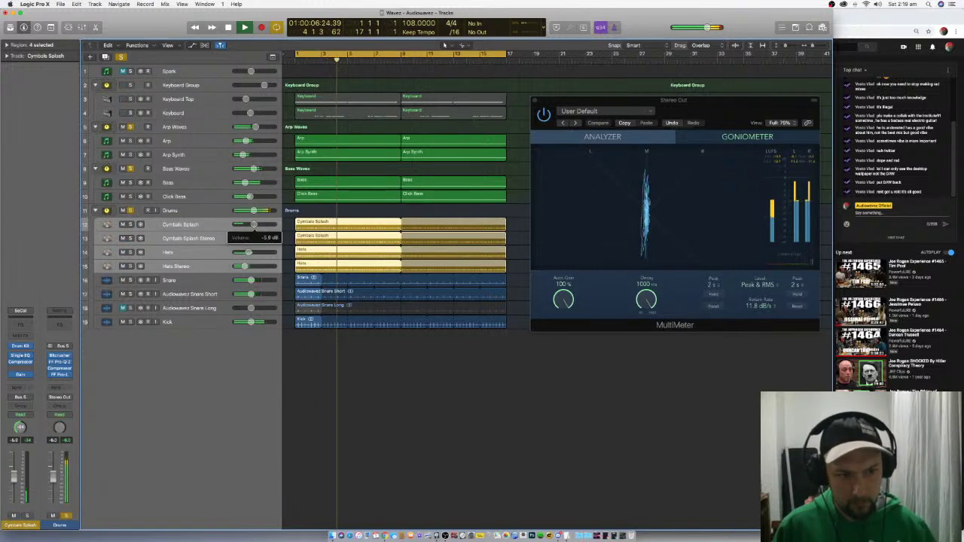
{"action": "left_click_drag", "start_coordinate": [254, 224], "coordinate": [247, 253]}
{"action": "left_click", "coordinate": [250, 254]}
Add a MultiMeter after the last plug-in on the Drums channel, check it during brief playback, and close its window
{"action": "left_click", "coordinate": [213, 211]}
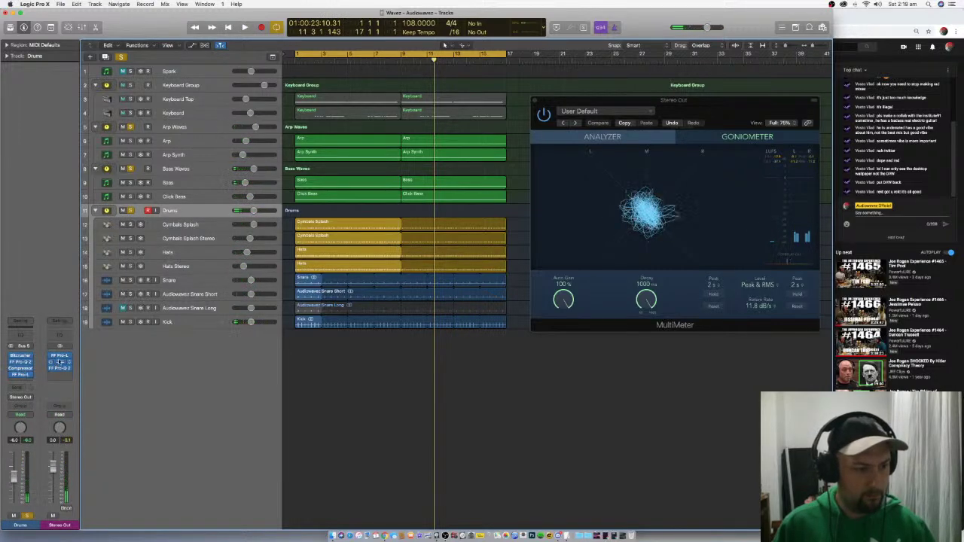
{"action": "left_click_drag", "start_coordinate": [24, 384], "coordinate": [22, 383]}
{"action": "left_click", "coordinate": [21, 374]}
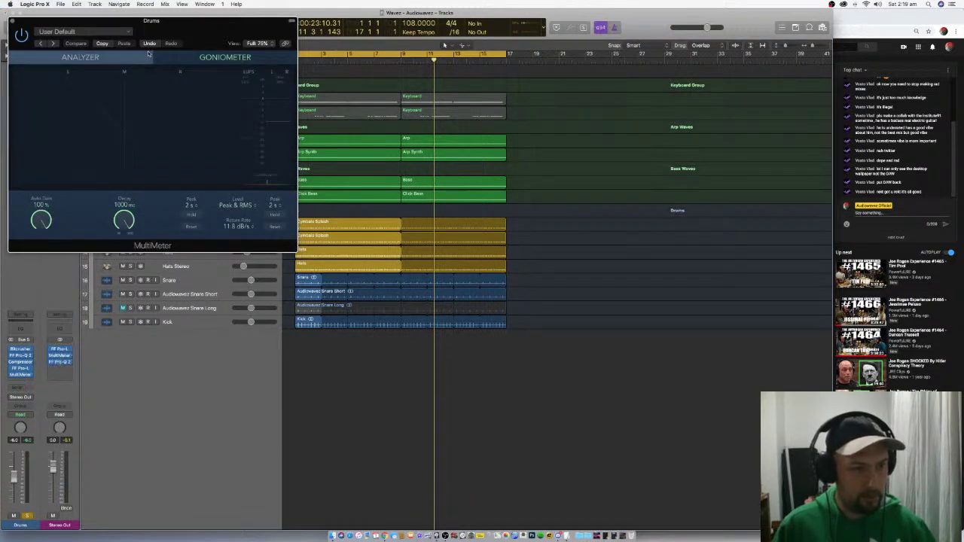
{"action": "left_click_drag", "start_coordinate": [151, 31], "coordinate": [616, 224]}
{"action": "key", "text": "space"}
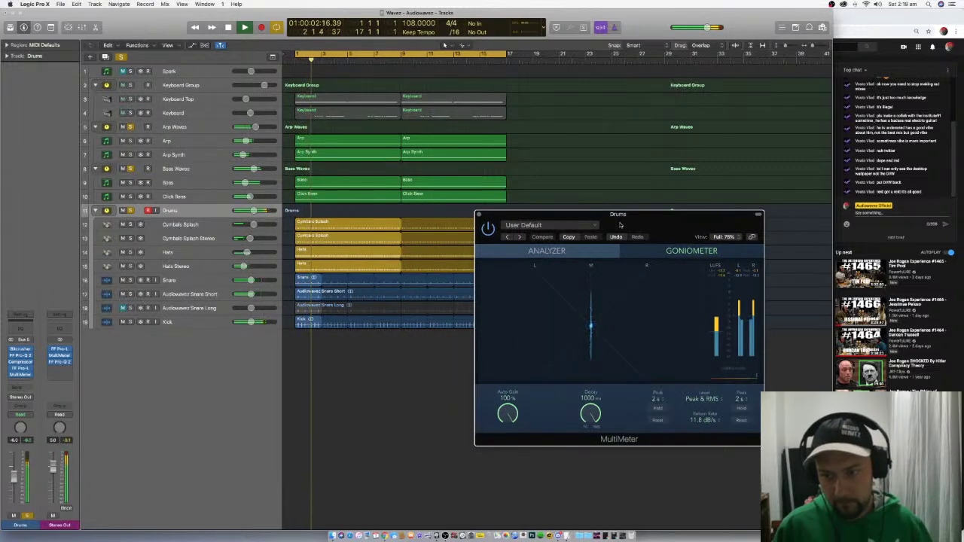
{"action": "left_click", "coordinate": [478, 214]}
{"action": "key", "text": "space"}
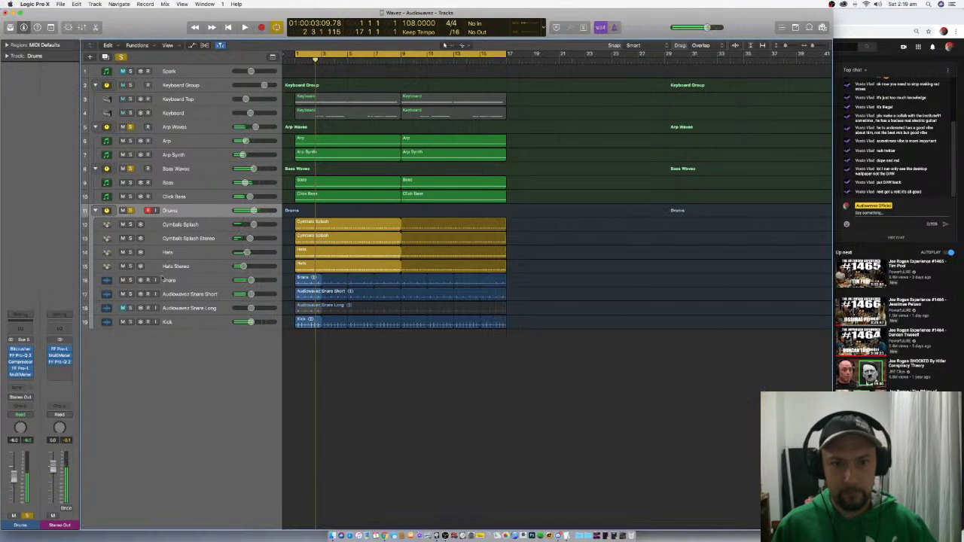
Swap the snare layers by unmuting Audiowavez Snare Long and muting Audiowavez Snare Short, and play the beat
{"action": "left_click", "coordinate": [122, 308]}
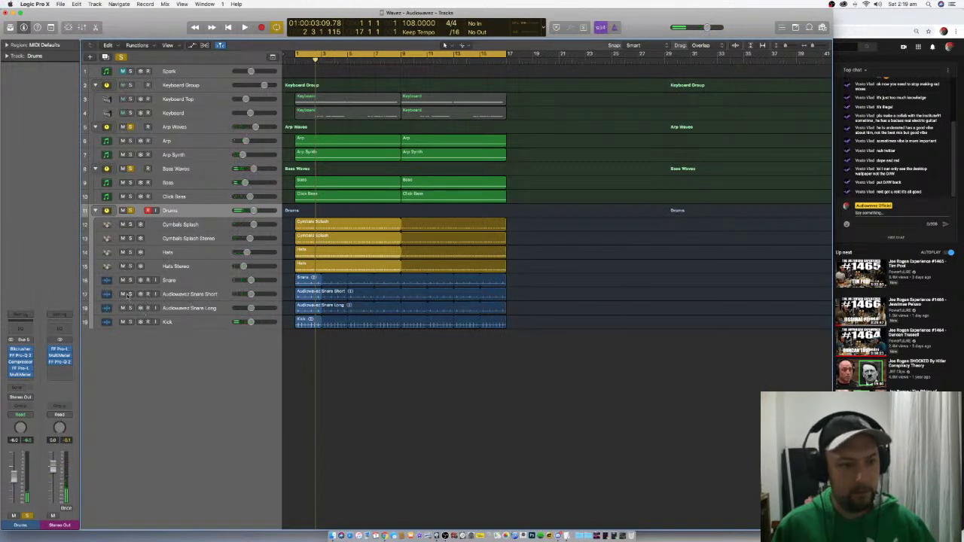
{"action": "left_click", "coordinate": [123, 294]}
{"action": "key", "text": "space"}
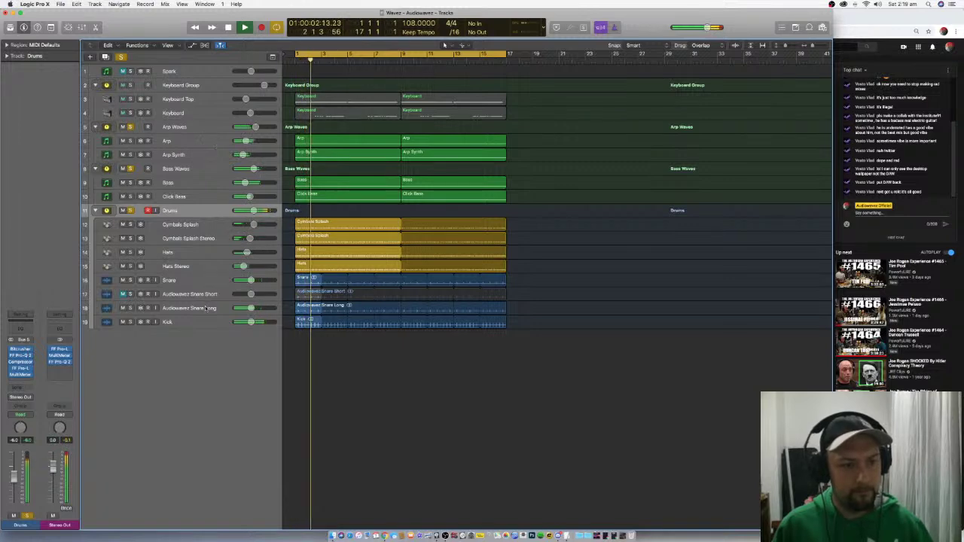
Fine-tune the FF Pro-G gate threshold on Audiowavez Snare Long during playback, close the plug-in, and stop the beat
{"action": "left_click", "coordinate": [196, 308]}
{"action": "left_click", "coordinate": [22, 375]}
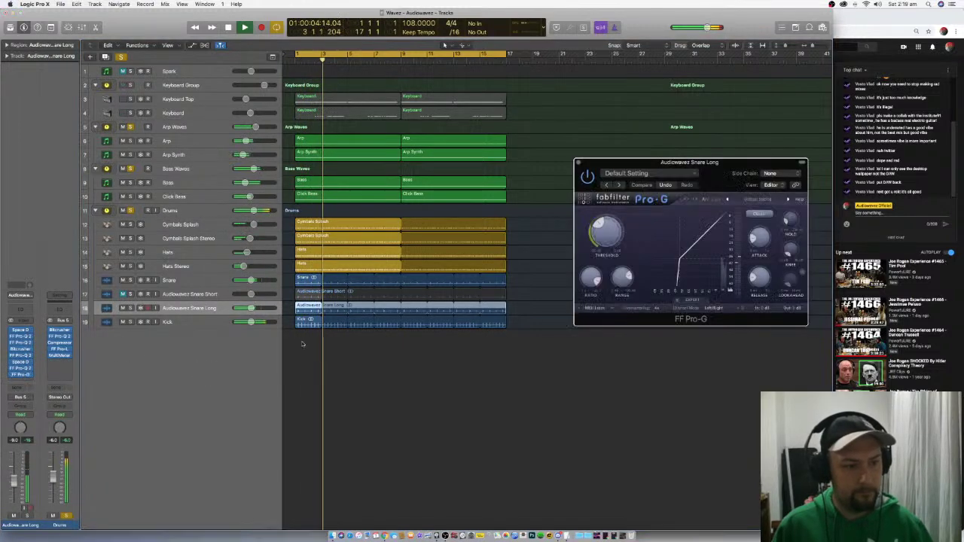
{"action": "left_click_drag", "start_coordinate": [723, 161], "coordinate": [705, 165]}
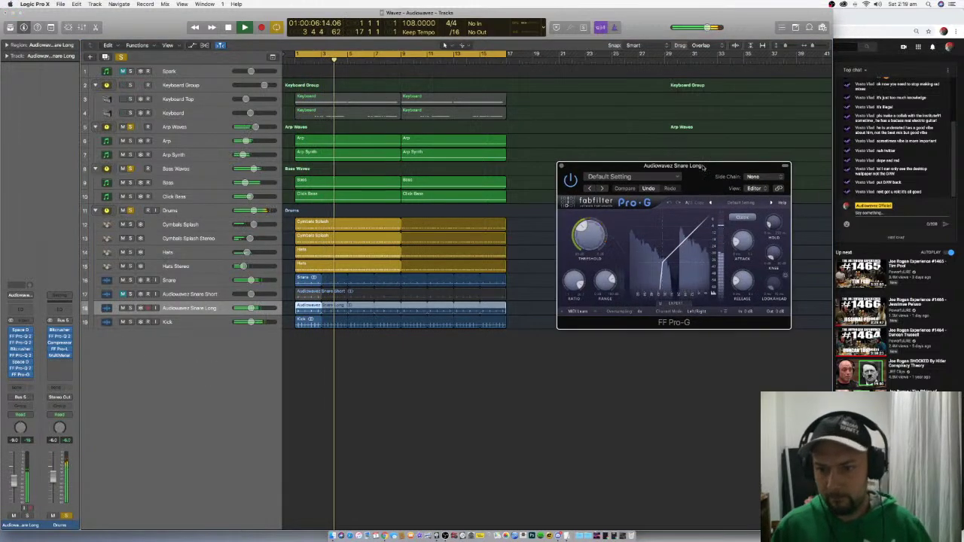
{"action": "scroll", "coordinate": [581, 228], "scroll_direction": "up", "scroll_amount": 2}
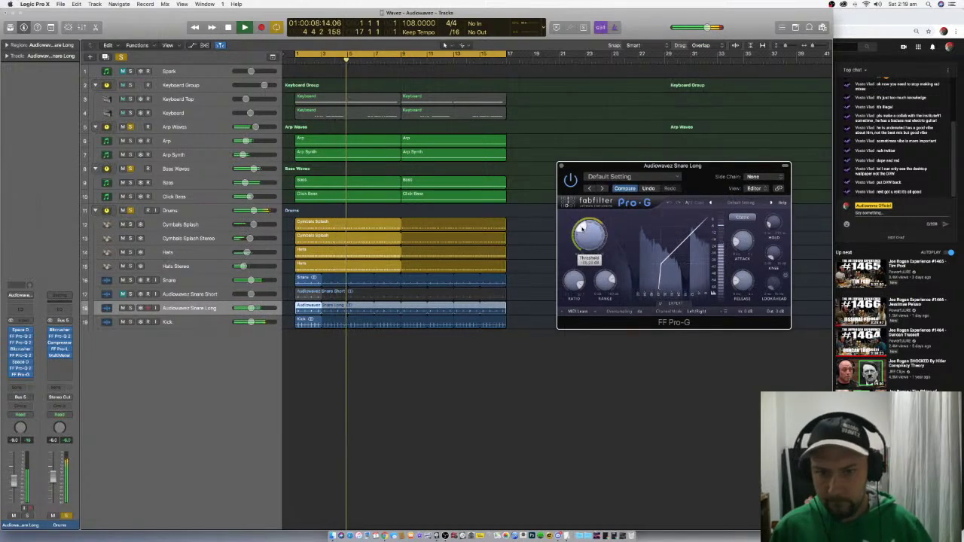
{"action": "scroll", "coordinate": [582, 228], "scroll_direction": "down", "scroll_amount": 4}
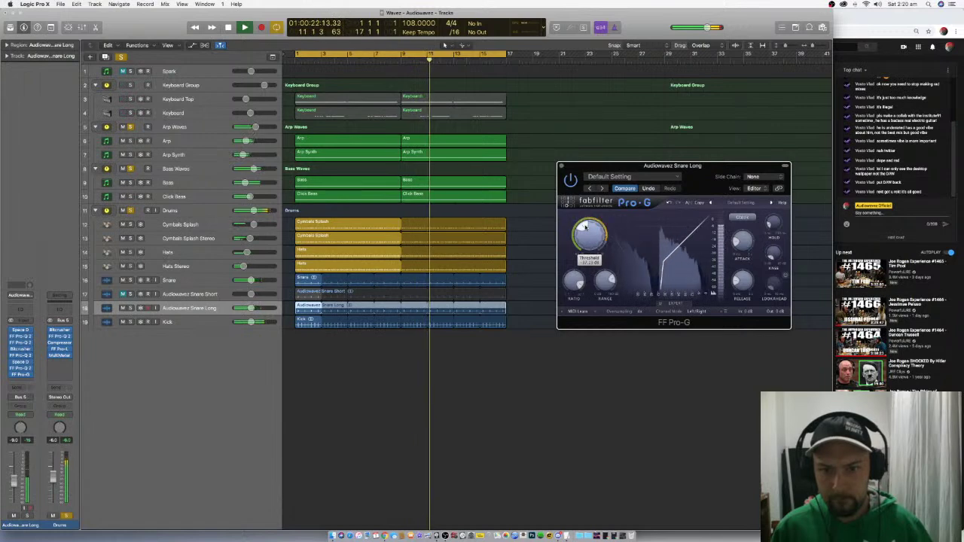
{"action": "scroll", "coordinate": [585, 225], "scroll_direction": "up", "scroll_amount": 2}
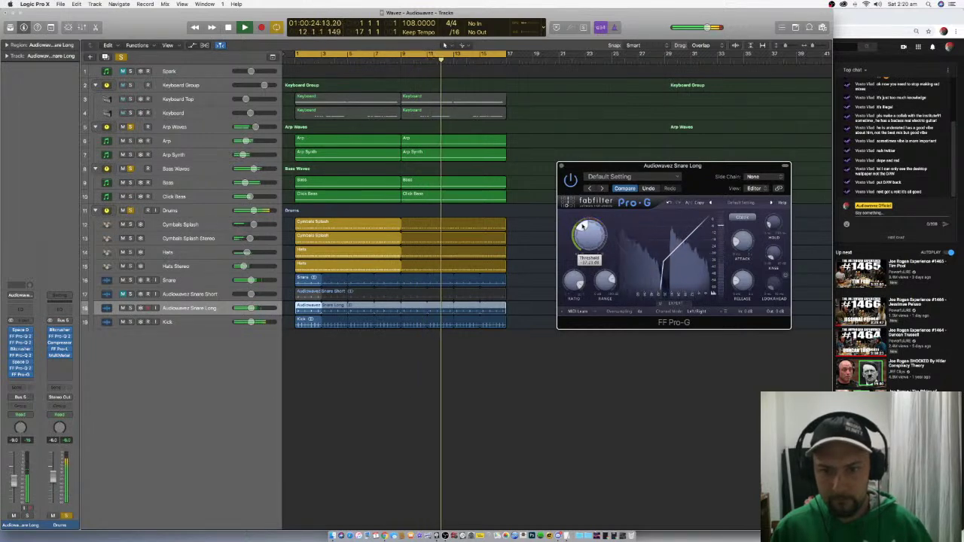
{"action": "scroll", "coordinate": [583, 225], "scroll_direction": "up", "scroll_amount": 1}
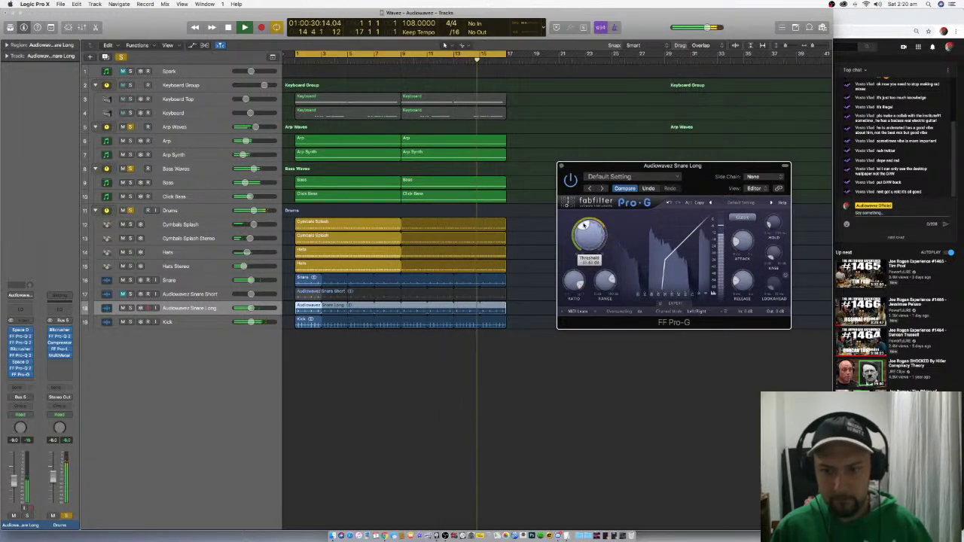
{"action": "left_click", "coordinate": [561, 166]}
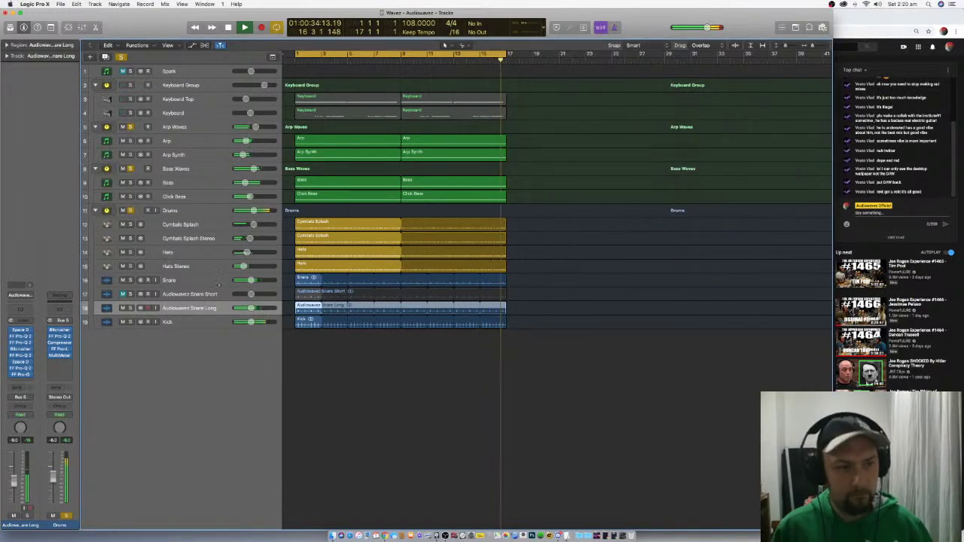
{"action": "key", "text": "space"}
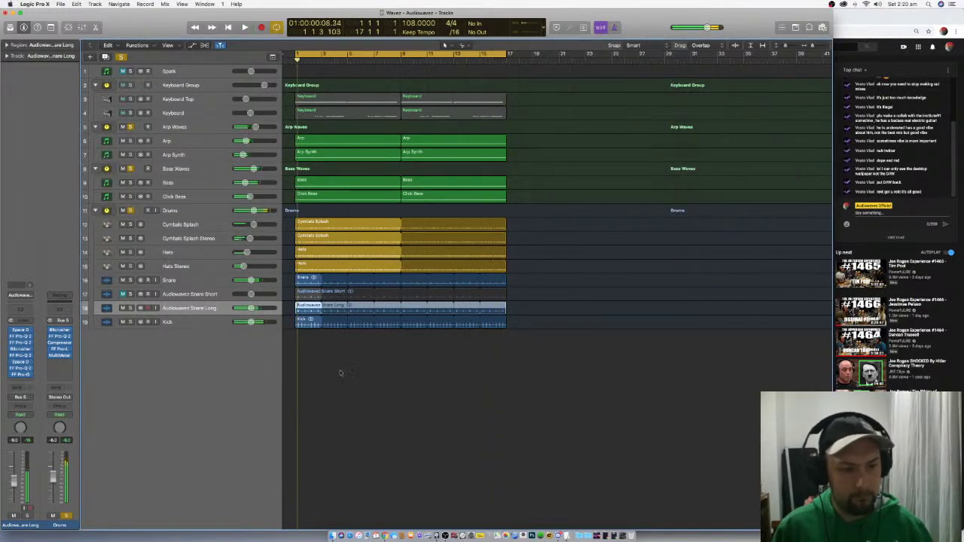
{"action": "left_click", "coordinate": [339, 372]}
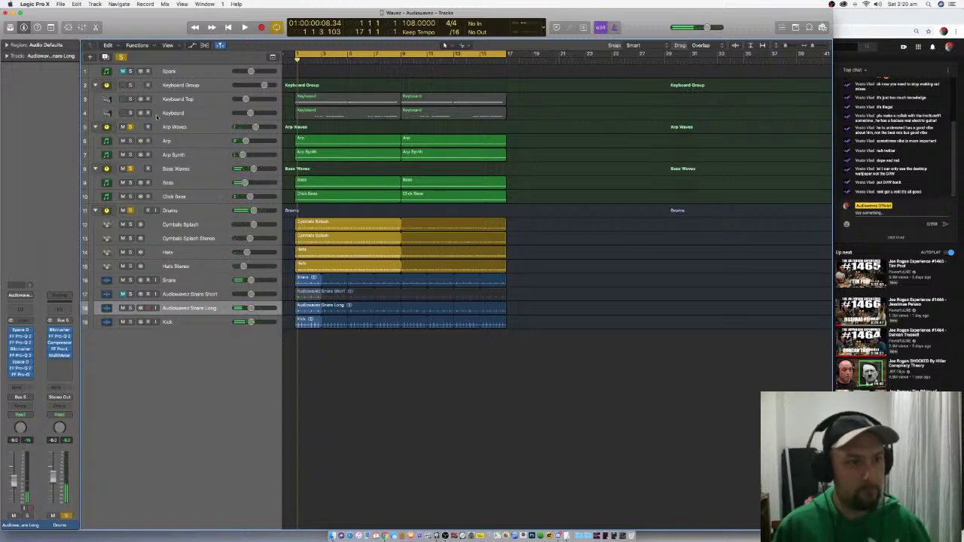
Copy the Hats and Hats Stereo regions together to bar 19 and reselect the originals at bar 1
{"action": "left_click", "coordinate": [211, 211]}
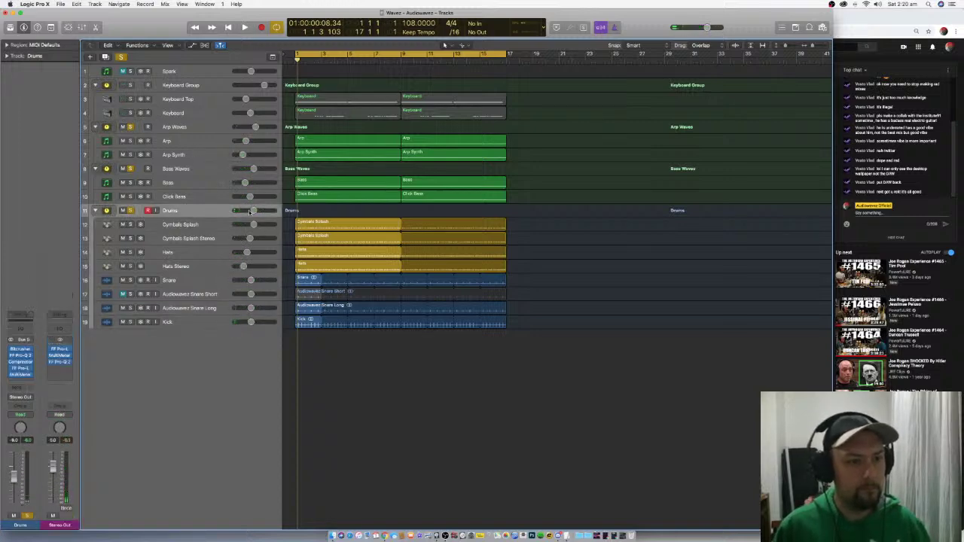
{"action": "left_click_drag", "start_coordinate": [186, 256], "coordinate": [194, 258]}
{"action": "left_click_drag", "start_coordinate": [336, 253], "coordinate": [577, 258]}
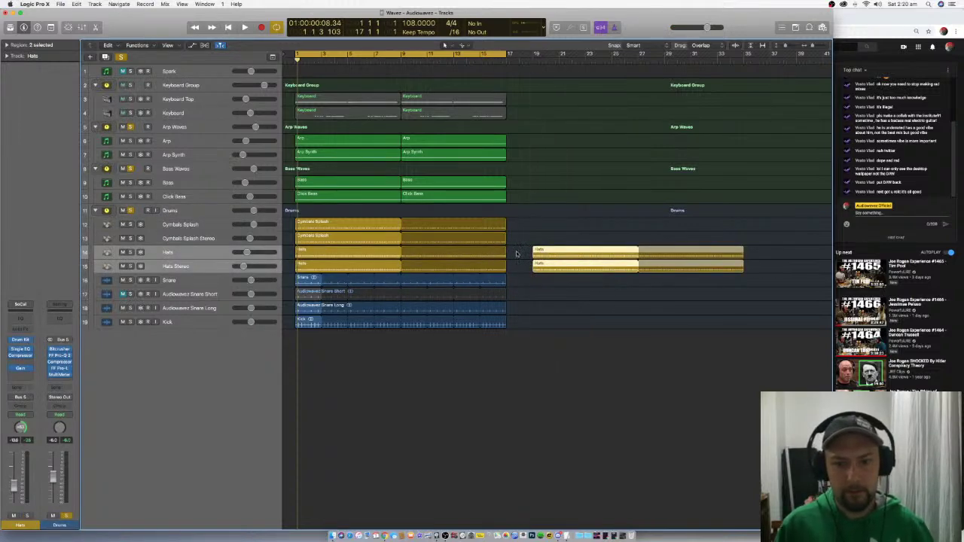
{"action": "left_click_drag", "start_coordinate": [516, 253], "coordinate": [375, 268]}
Solo only Hats and Hats Stereo, taking Drums out of the solo, and open the Drummer editor
{"action": "left_click", "coordinate": [130, 253]}
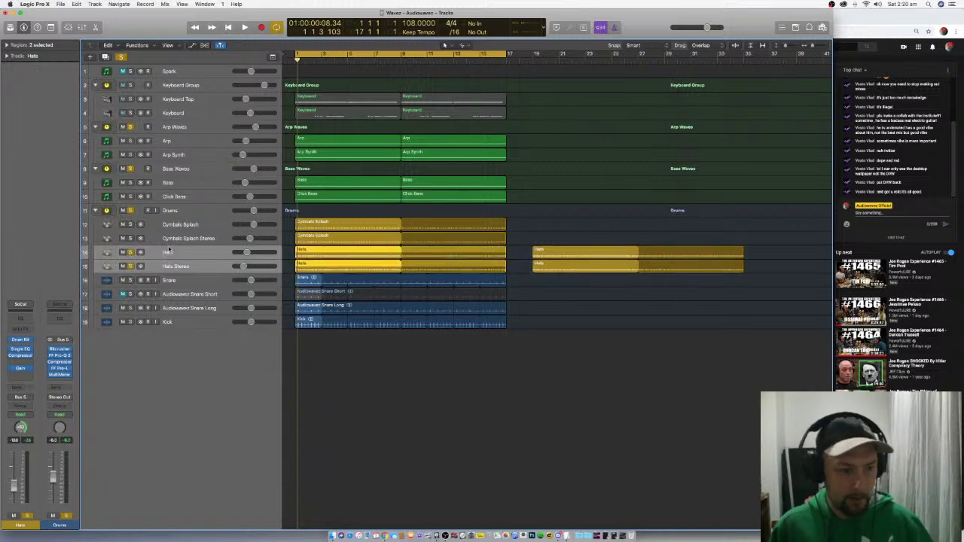
{"action": "left_click", "coordinate": [130, 211]}
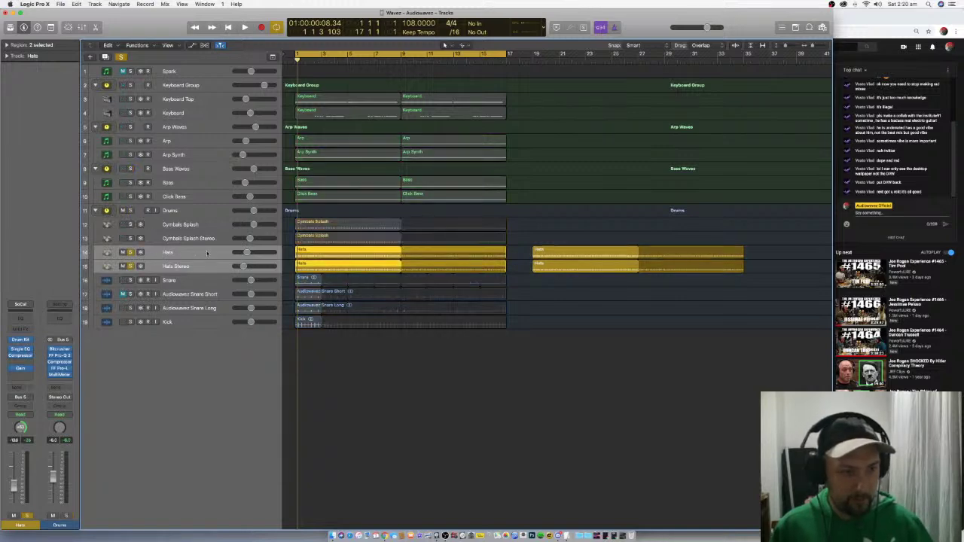
{"action": "key", "text": "e"}
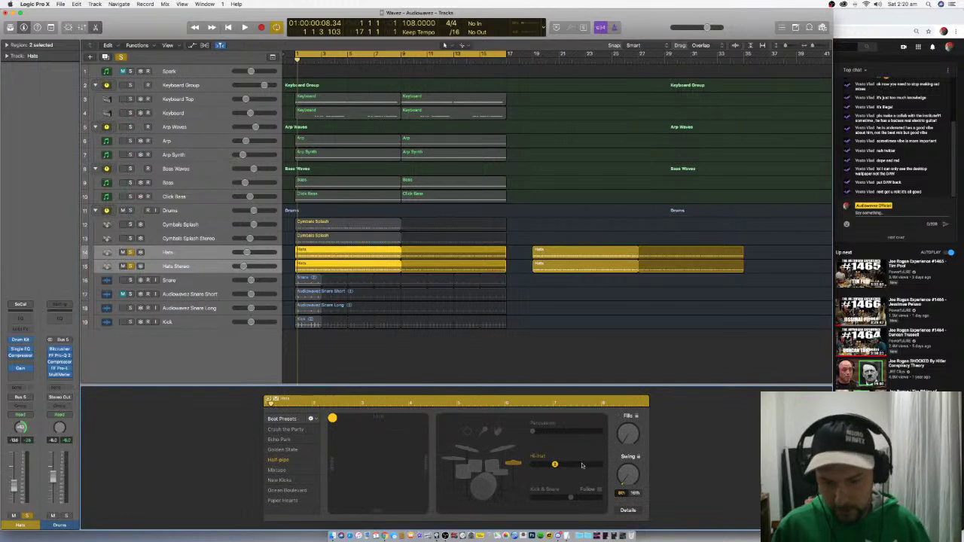
Raise the Hi-Hat pattern setting to maximum for the original Hats and Hats Stereo regions while playing them
{"action": "left_click", "coordinate": [174, 267]}
{"action": "left_click_drag", "start_coordinate": [555, 464], "coordinate": [577, 464]}
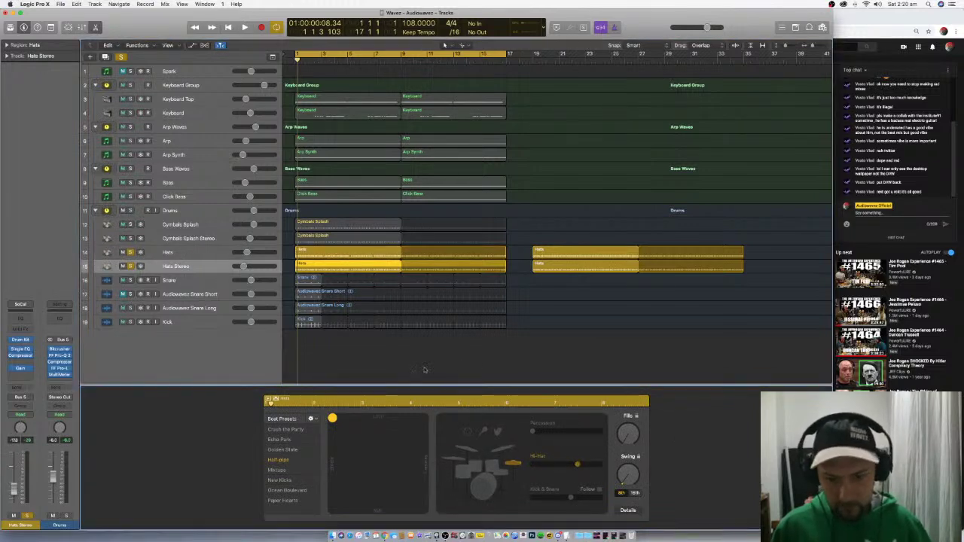
{"action": "key", "text": "space"}
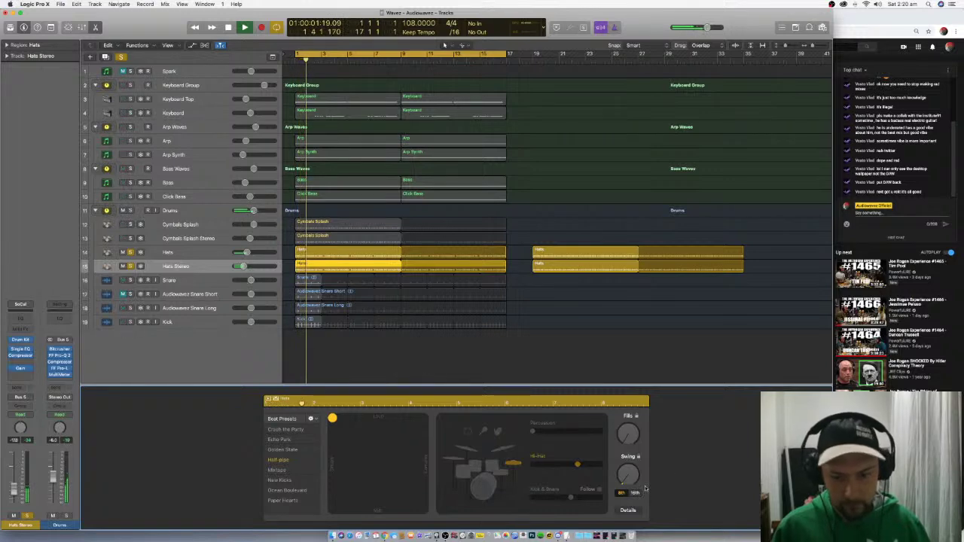
{"action": "left_click_drag", "start_coordinate": [577, 464], "coordinate": [599, 464]}
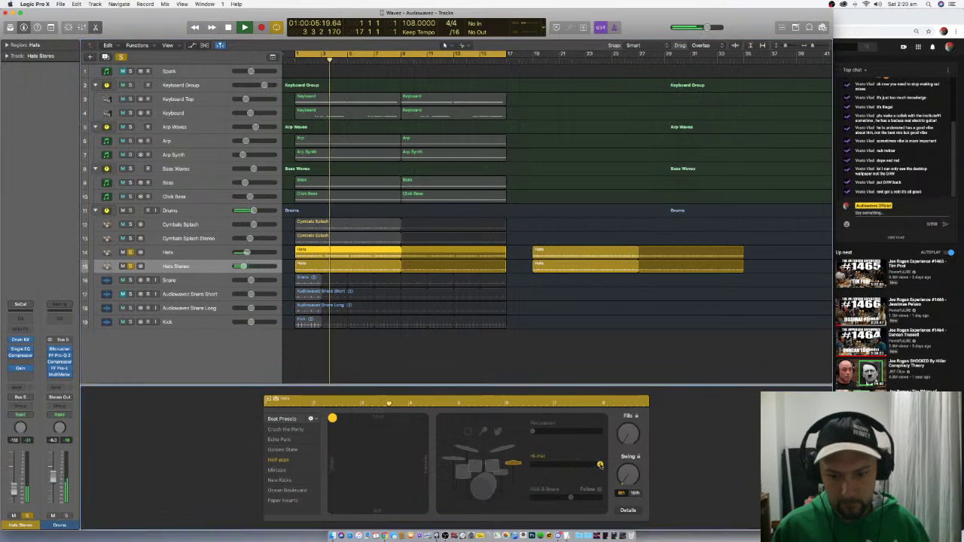
{"action": "left_click", "coordinate": [169, 252]}
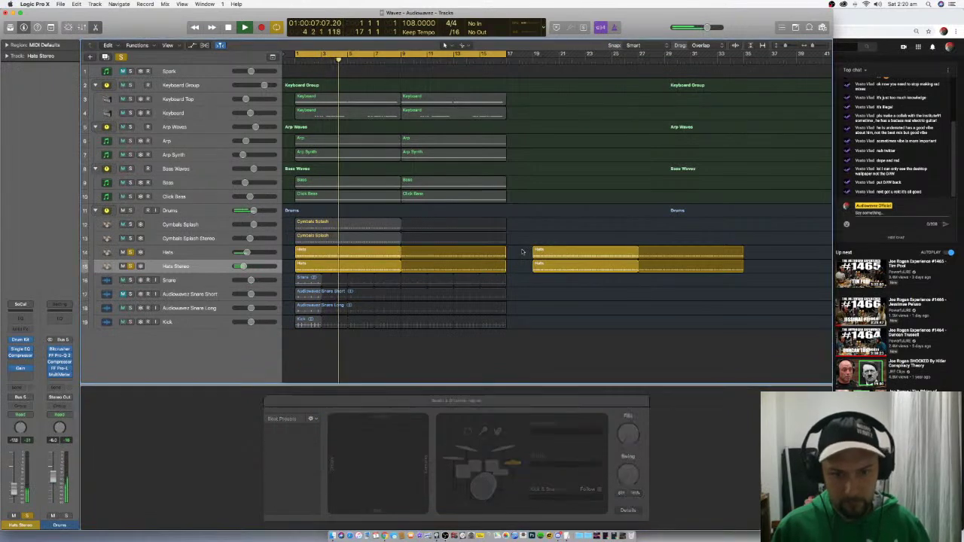
Compare the Drummer Hi-Hat and Swing settings of the original Hats regions with their copies at bar 19
{"action": "left_click", "coordinate": [169, 252]}
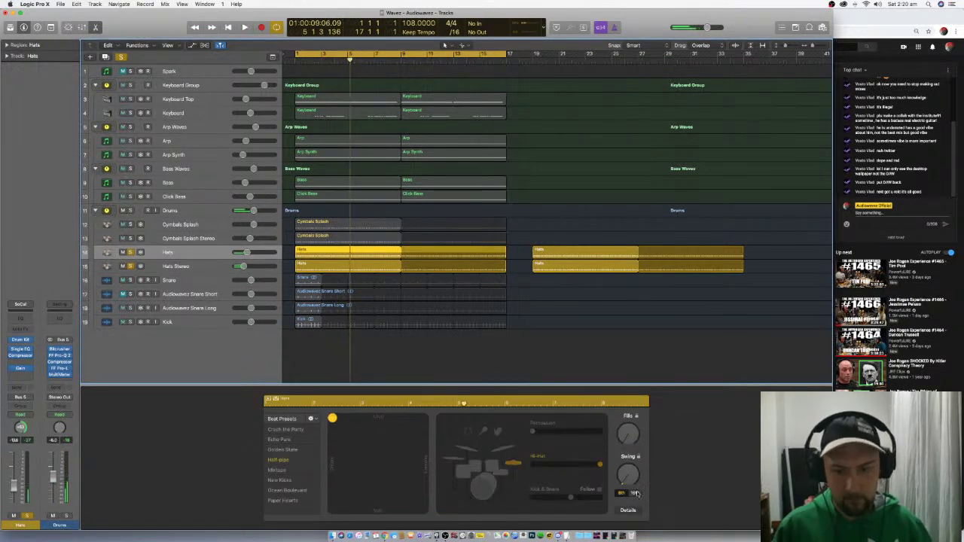
{"action": "left_click_drag", "start_coordinate": [627, 476], "coordinate": [633, 498]}
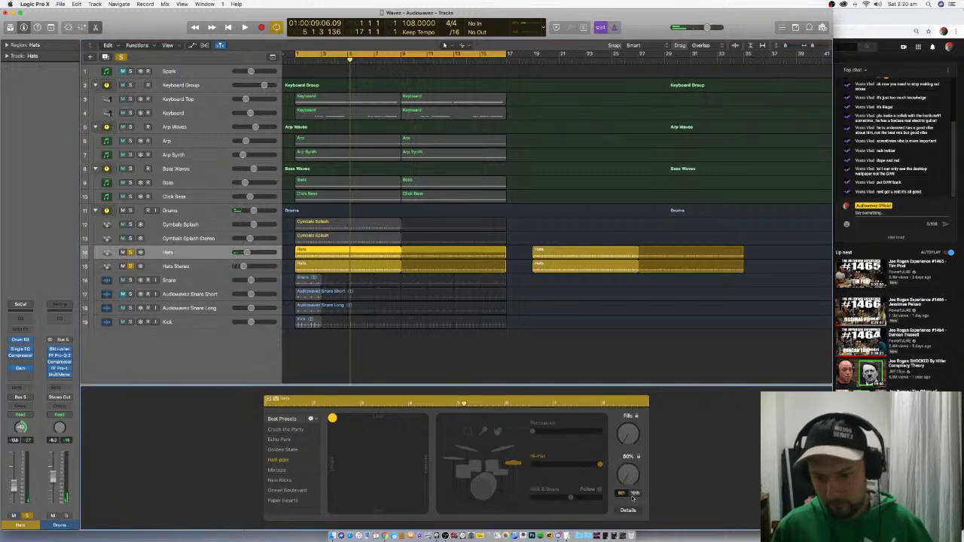
{"action": "left_click", "coordinate": [352, 265]}
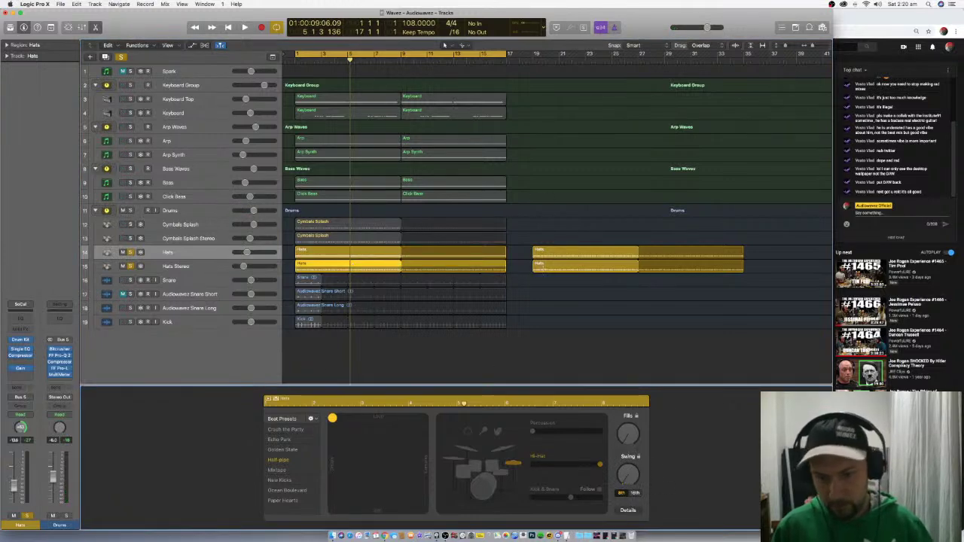
{"action": "left_click", "coordinate": [548, 252]}
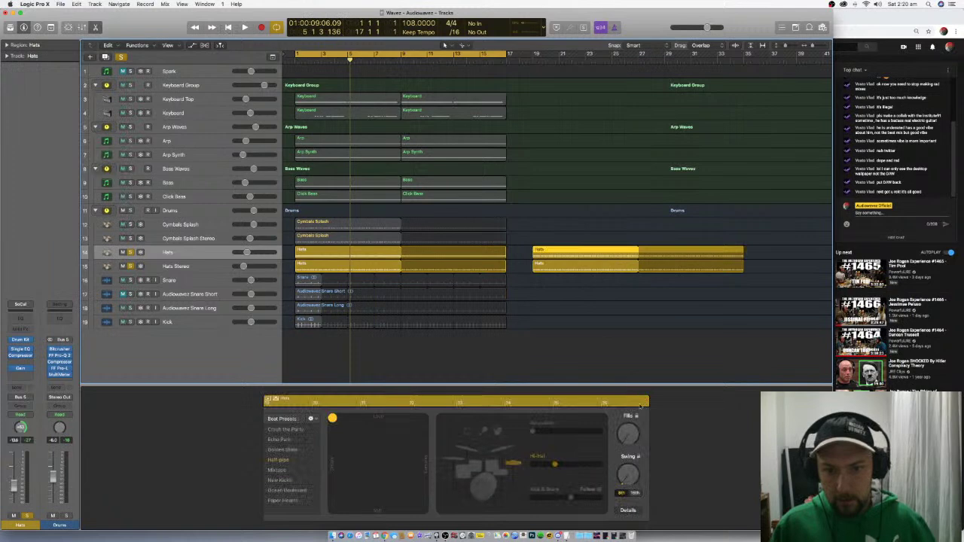
{"action": "left_click", "coordinate": [557, 265]}
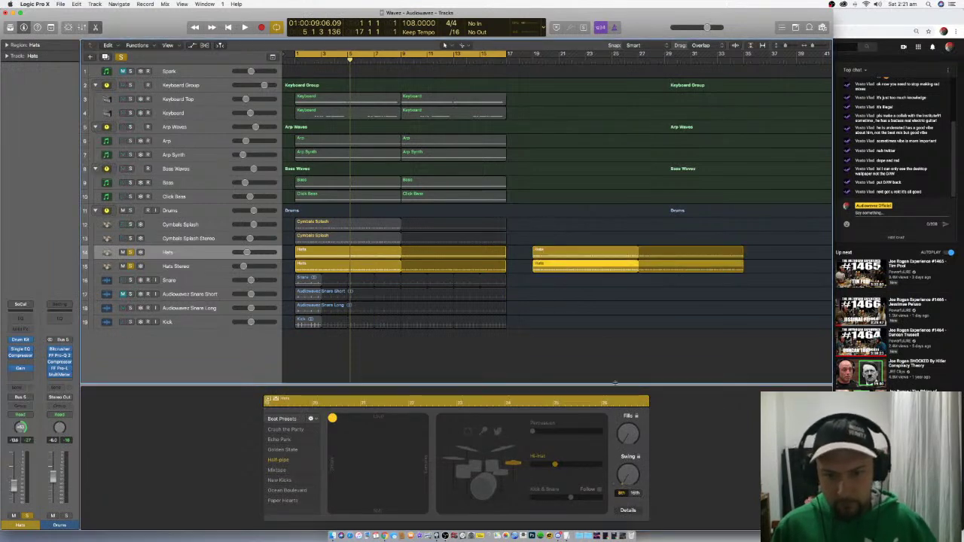
{"action": "mouse_move", "coordinate": [625, 472]}
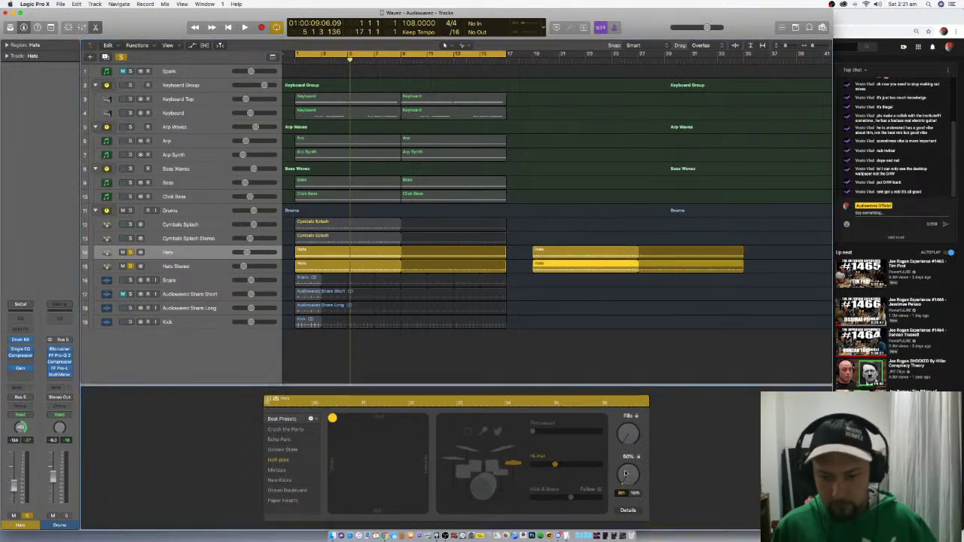
{"action": "left_click", "coordinate": [524, 263]}
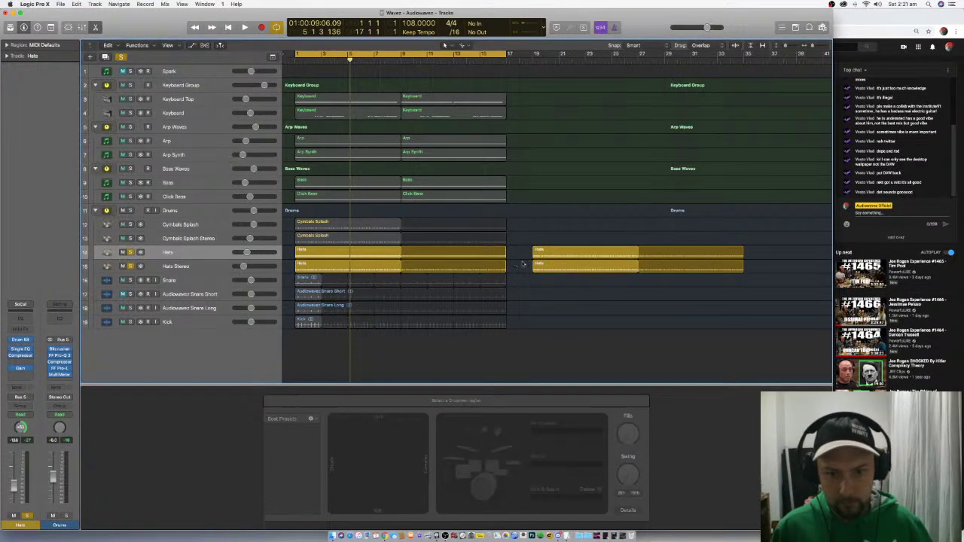
{"action": "left_click", "coordinate": [372, 264]}
{"action": "mouse_move", "coordinate": [624, 488]}
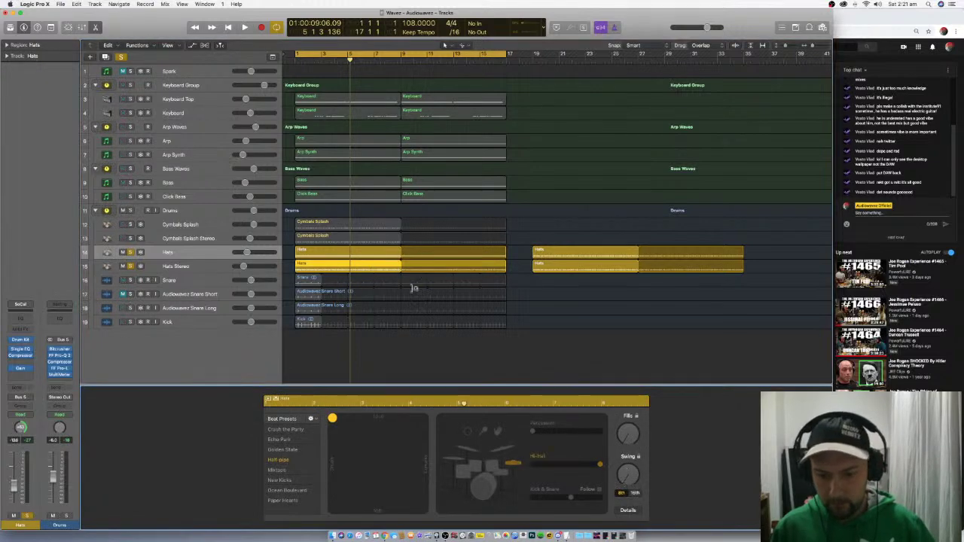
Replay the original Hats region from bar 1, stop playback, and clear all track solos
{"action": "left_click", "coordinate": [367, 253]}
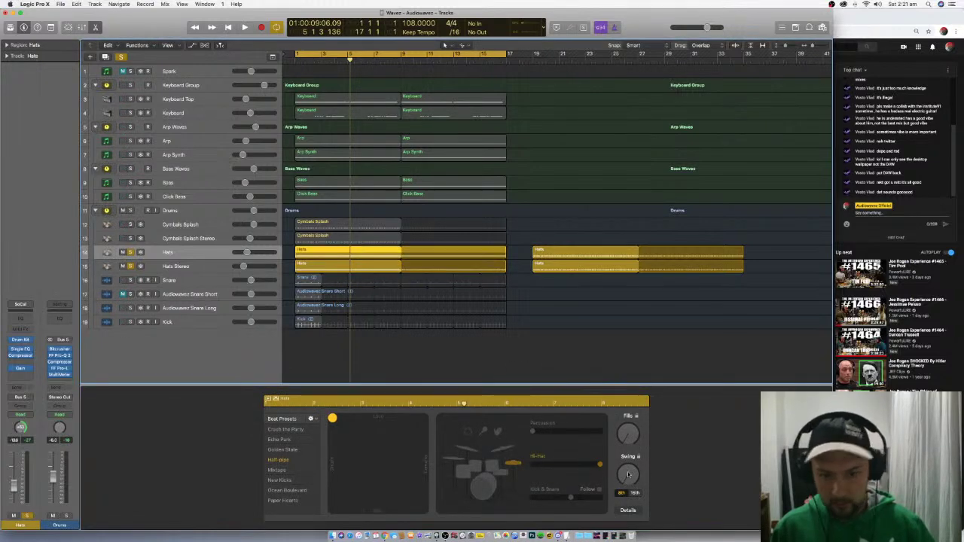
{"action": "key", "text": "Return"}
{"action": "key", "text": "space"}
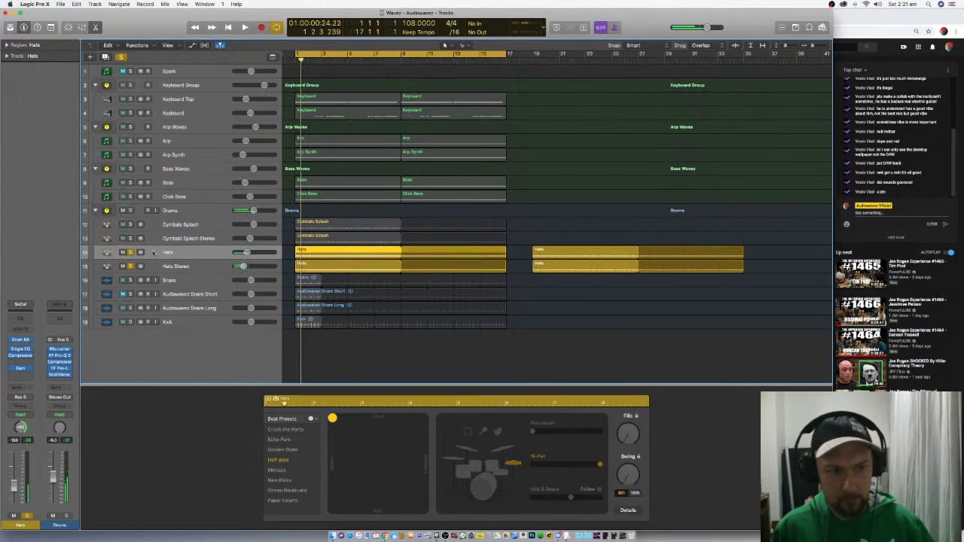
{"action": "left_click", "coordinate": [132, 253]}
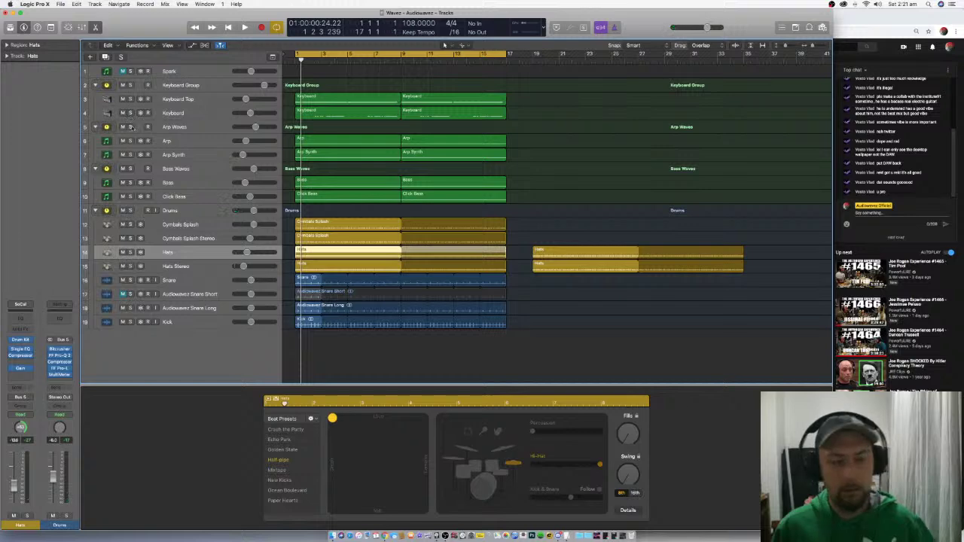
Audition Bass Waves, Arp Waves, Hats, Hats Stereo, Cymbals Splash and Cymbals Splash Stereo by soloing them one after another during playback
{"action": "left_click", "coordinate": [132, 168]}
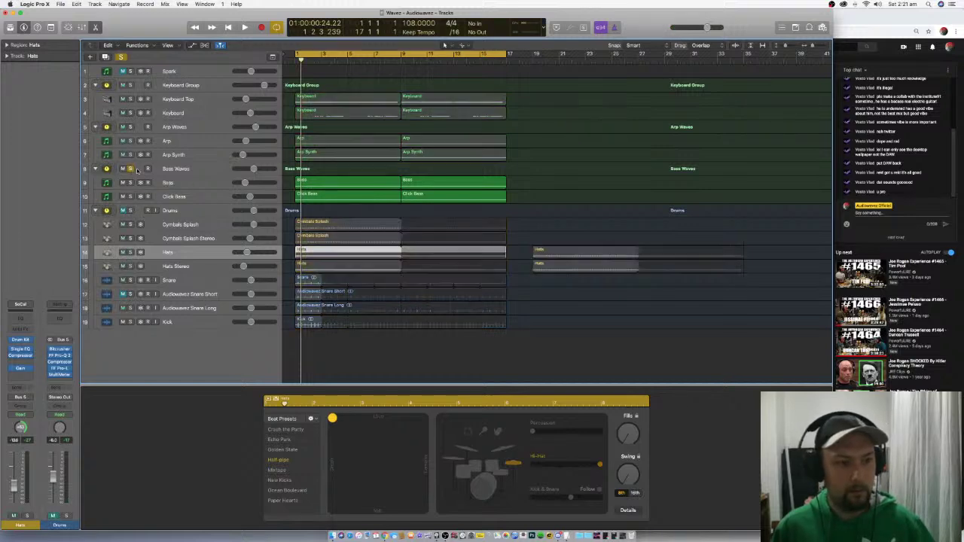
{"action": "key", "text": "space"}
{"action": "left_click", "coordinate": [132, 127]}
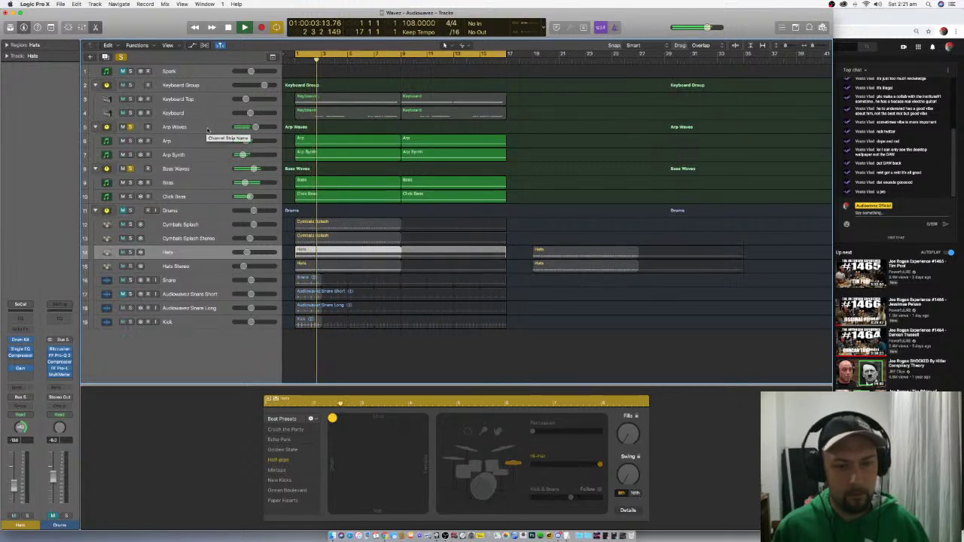
{"action": "left_click", "coordinate": [129, 252]}
{"action": "left_click", "coordinate": [130, 266]}
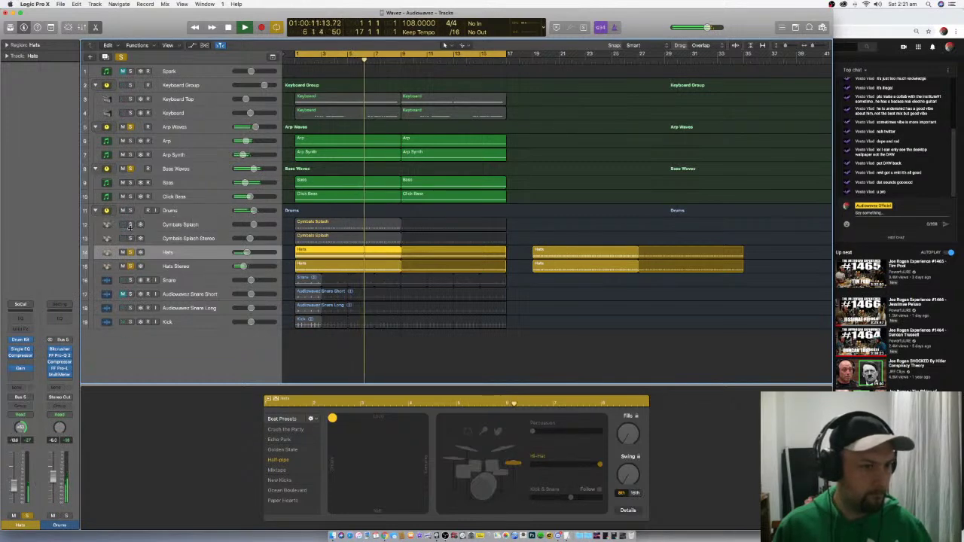
{"action": "left_click_drag", "start_coordinate": [131, 225], "coordinate": [131, 238]}
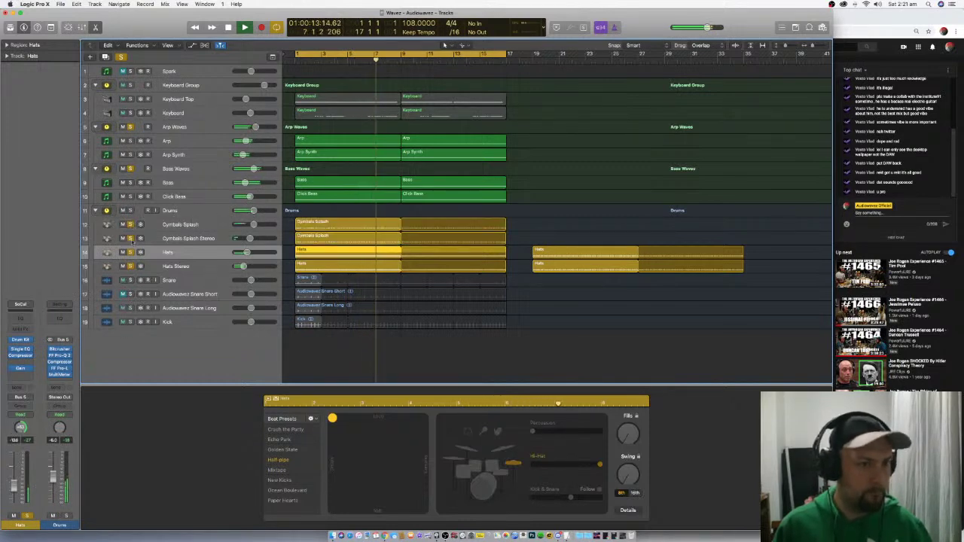
Inspect the Single Band EQ settings on the Cymbals Splash Stereo track, and clear the region selection
{"action": "left_click", "coordinate": [175, 238]}
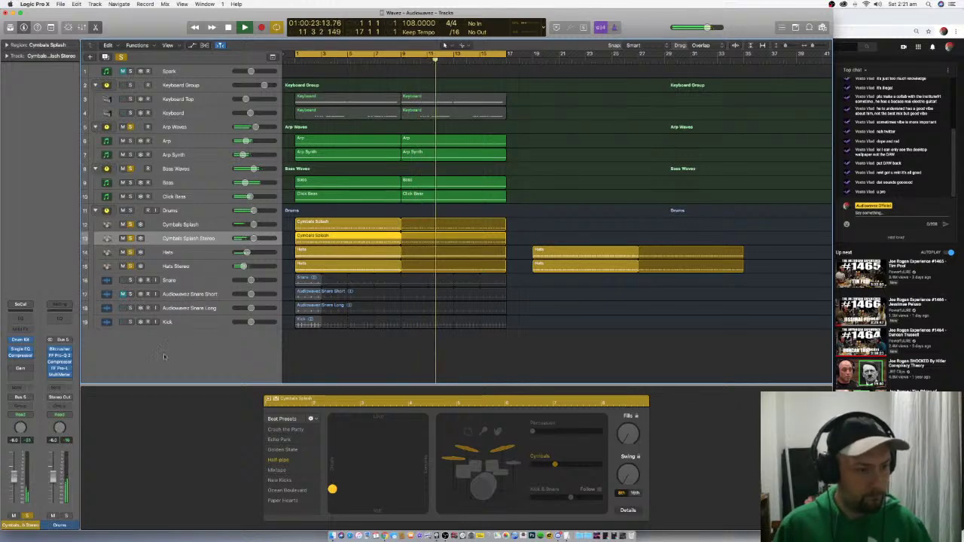
{"action": "left_click", "coordinate": [20, 351]}
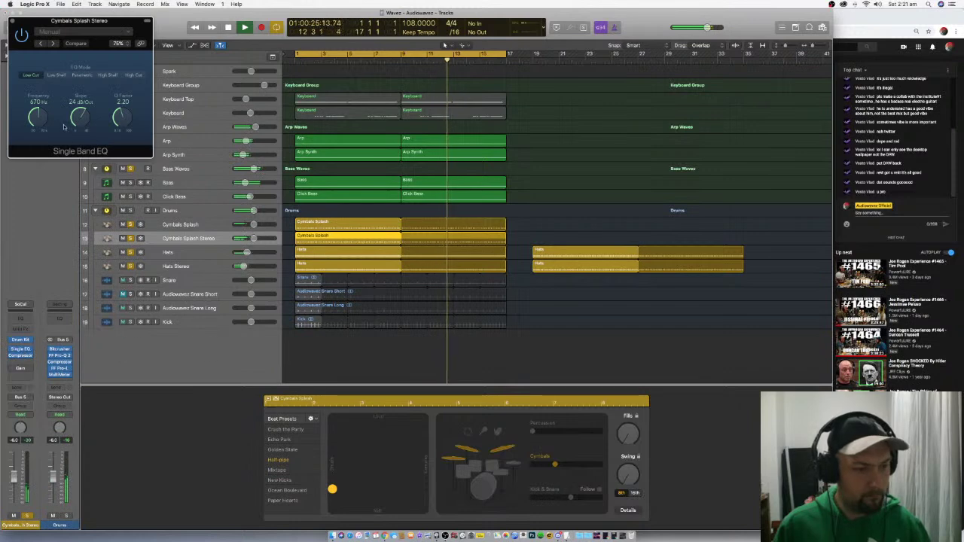
{"action": "left_click", "coordinate": [12, 21]}
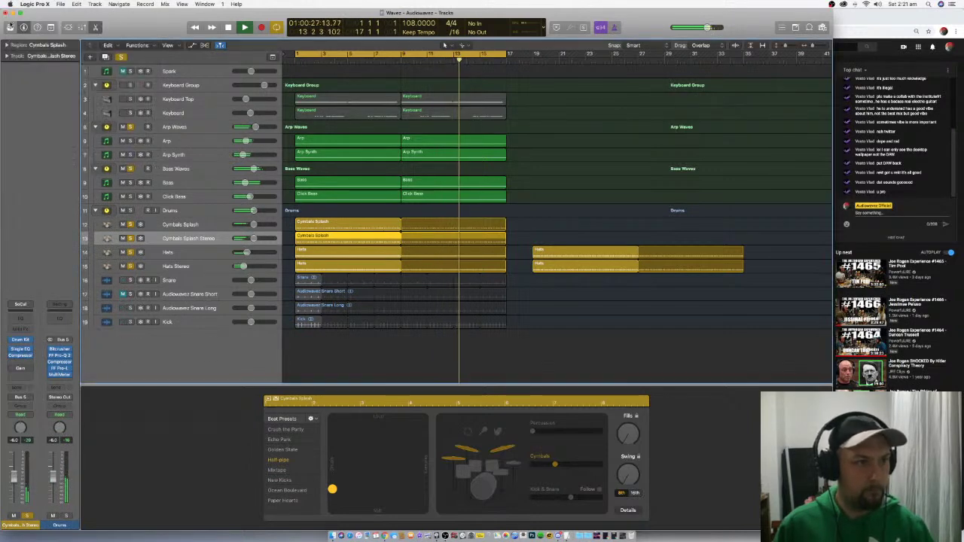
{"action": "left_click", "coordinate": [203, 341]}
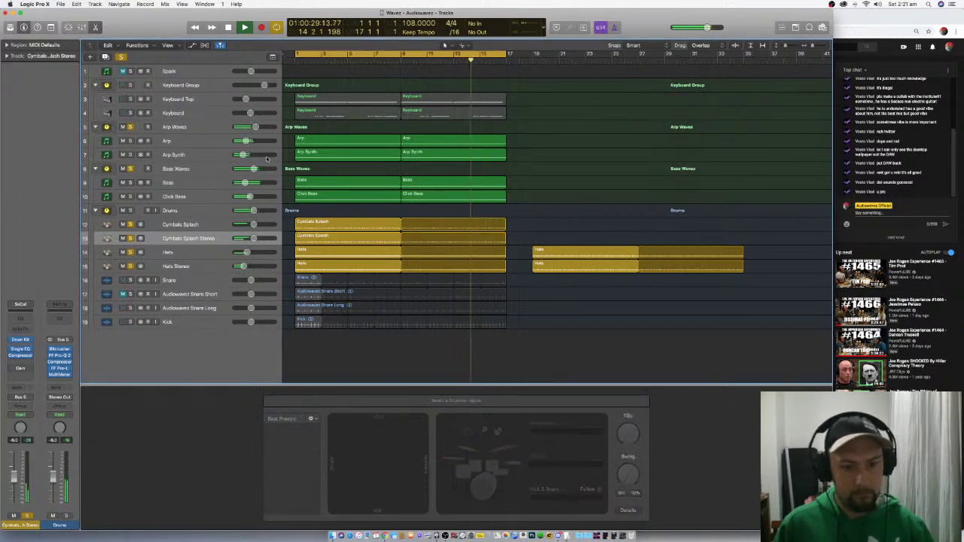
Audition Keyboard Group in the solo mix, close the Drummer editor, and replay the full beat from bar 1 with all solos cleared
{"action": "left_click", "coordinate": [129, 85]}
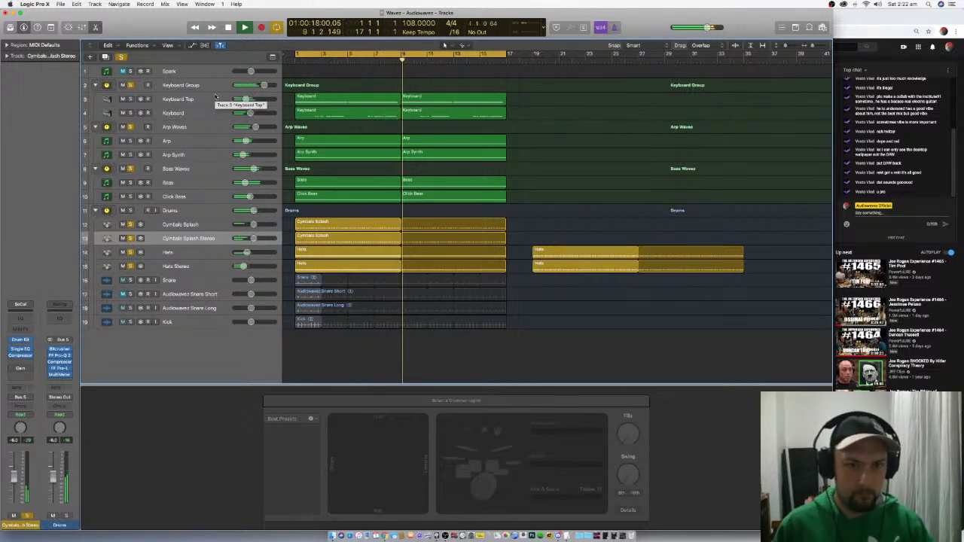
{"action": "key", "text": "space"}
{"action": "key", "text": "e"}
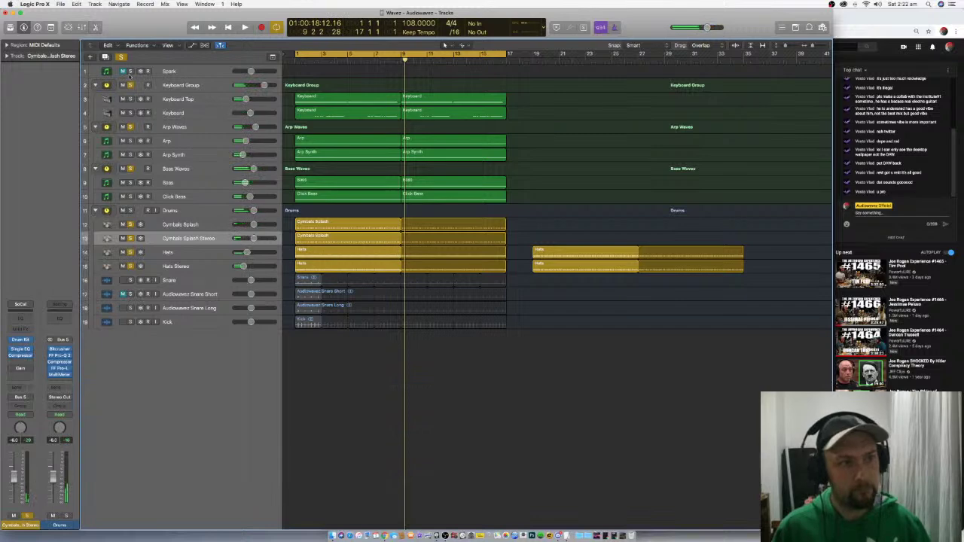
{"action": "key", "text": "Return"}
{"action": "key", "text": "space"}
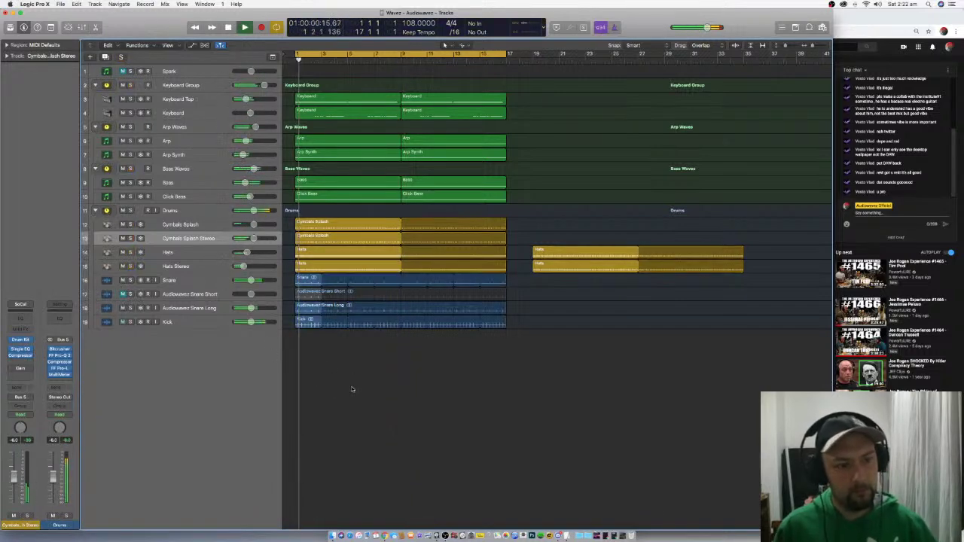
Compare Audiowavez Snare Short with Audiowavez Snare Long by swapping their mutes during playback, ending with Snare Short muted
{"action": "left_click", "coordinate": [123, 308]}
{"action": "left_click", "coordinate": [123, 293]}
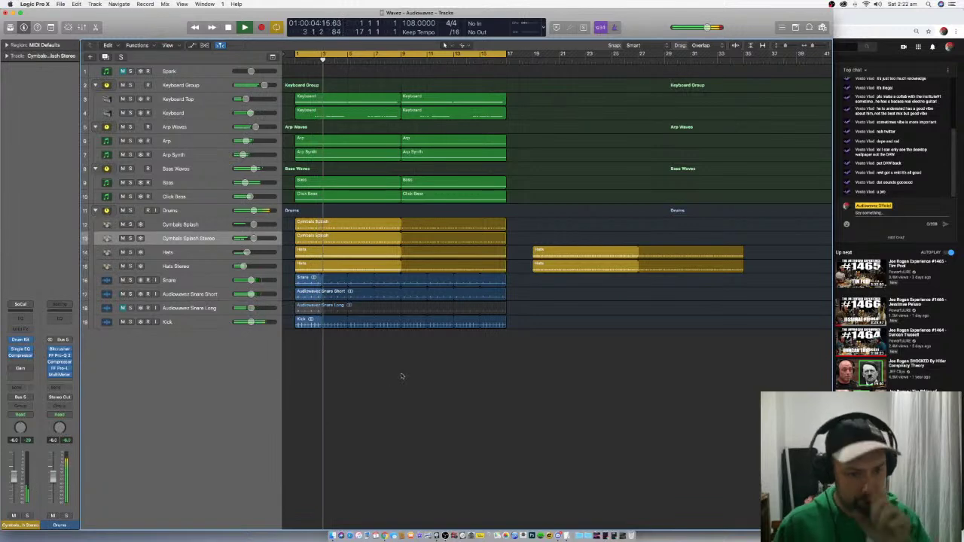
{"action": "left_click", "coordinate": [122, 308]}
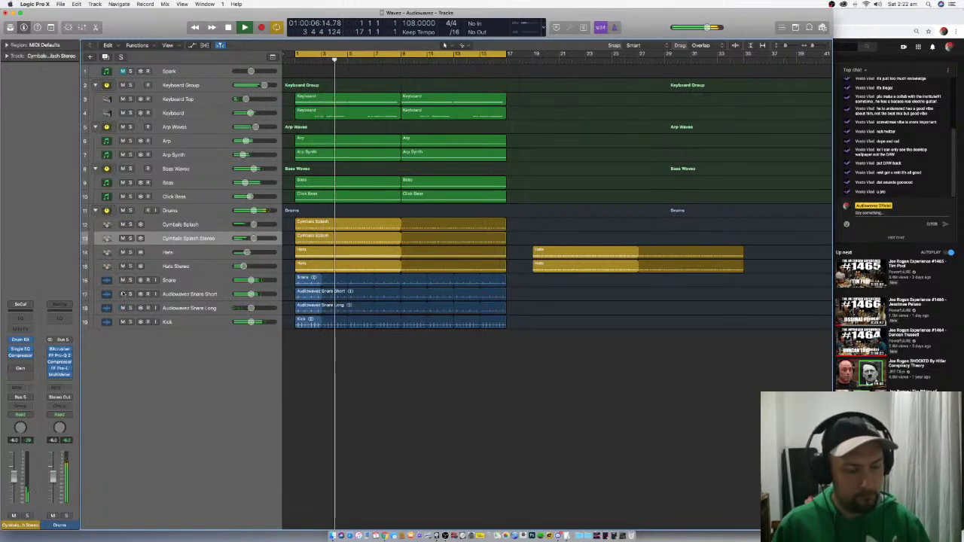
{"action": "left_click", "coordinate": [123, 293]}
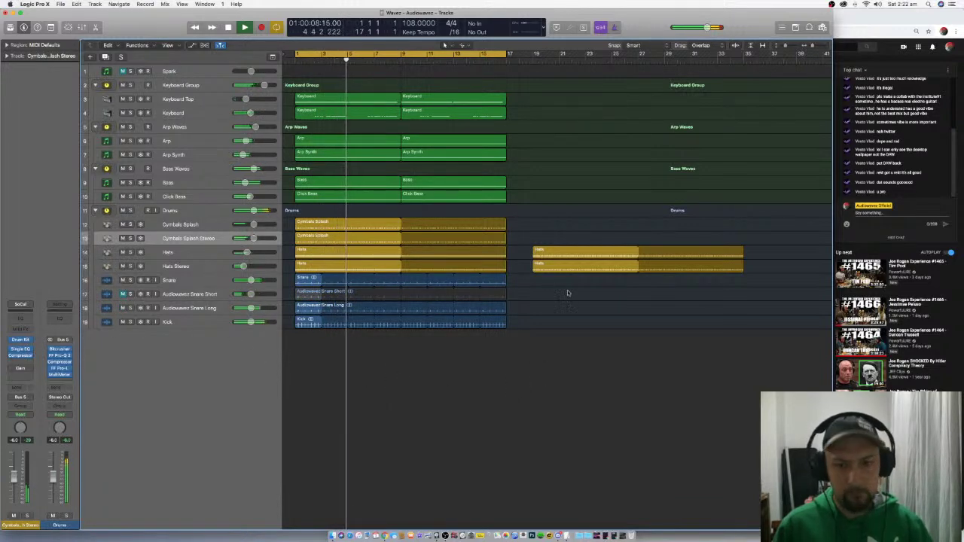
{"action": "key", "text": "space"}
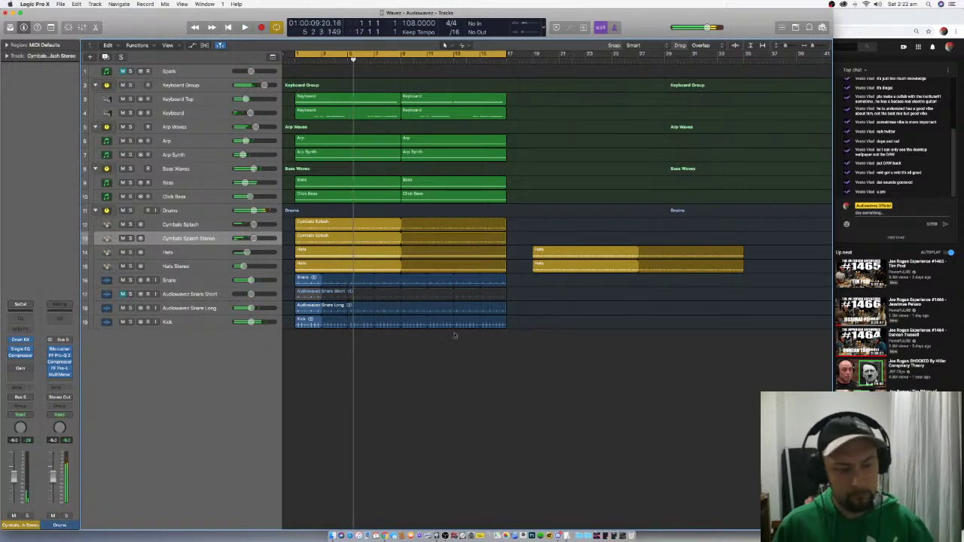
Solo the Keyboard track and set the cycle range to bars 1 to 9, with its first region selected
{"action": "left_click", "coordinate": [184, 113]}
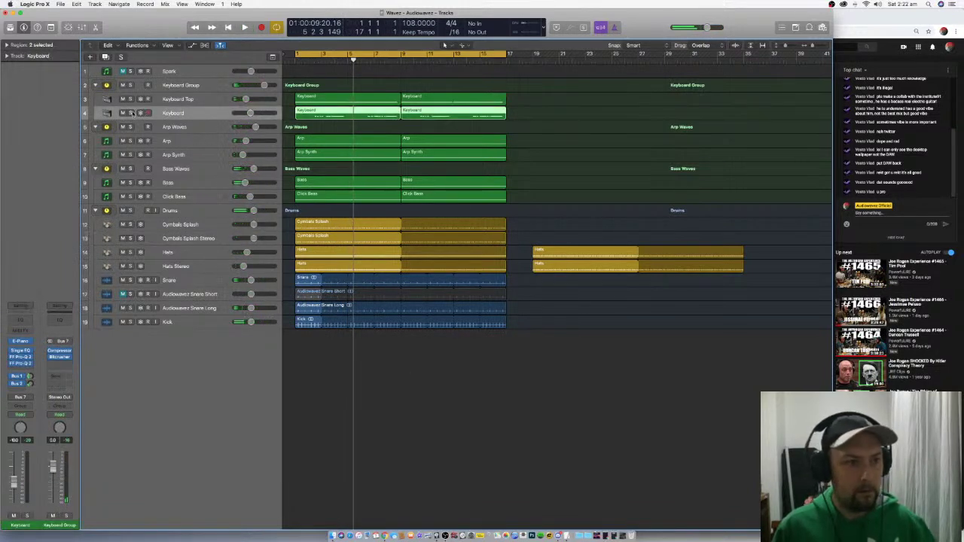
{"action": "key", "text": "s"}
{"action": "left_click", "coordinate": [327, 58]}
{"action": "left_click", "coordinate": [329, 53]}
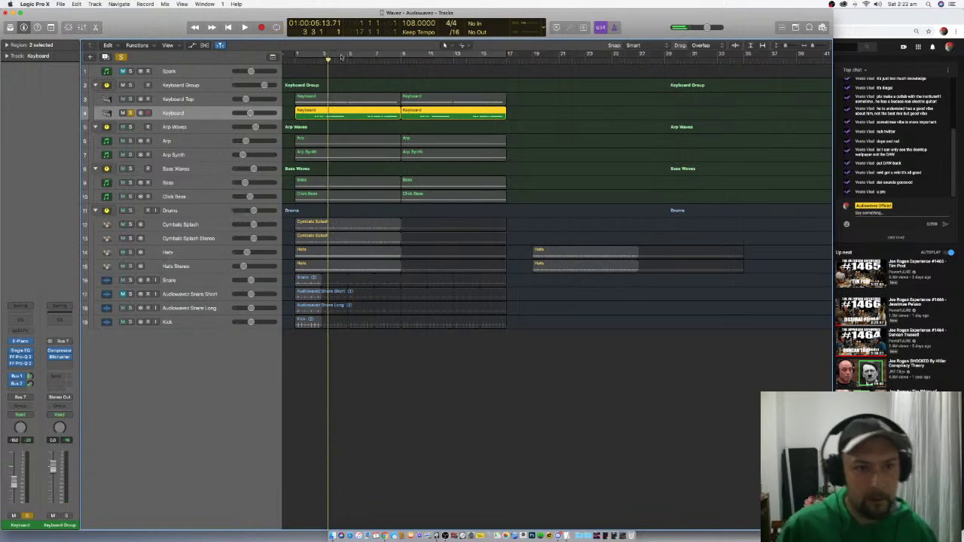
{"action": "left_click_drag", "start_coordinate": [350, 55], "coordinate": [296, 54]}
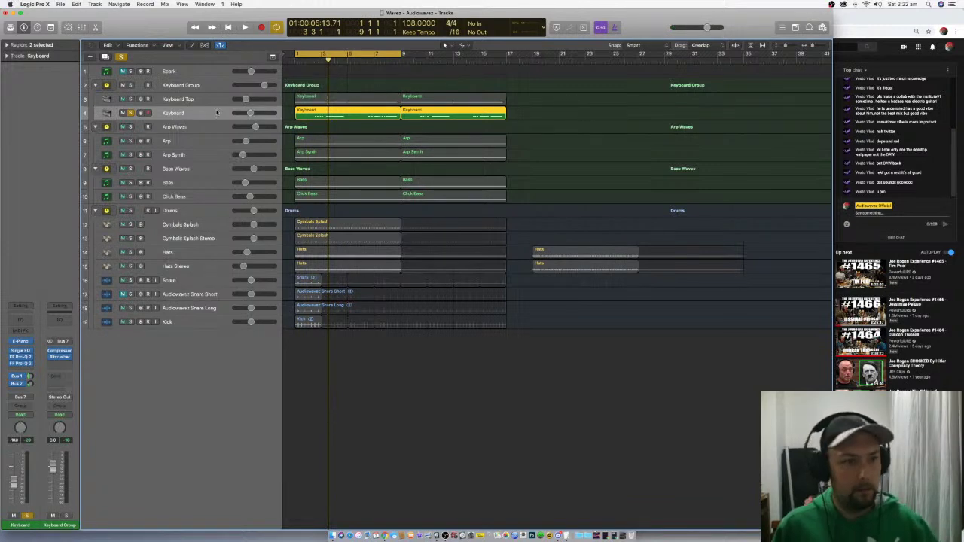
{"action": "key", "text": "Left"}
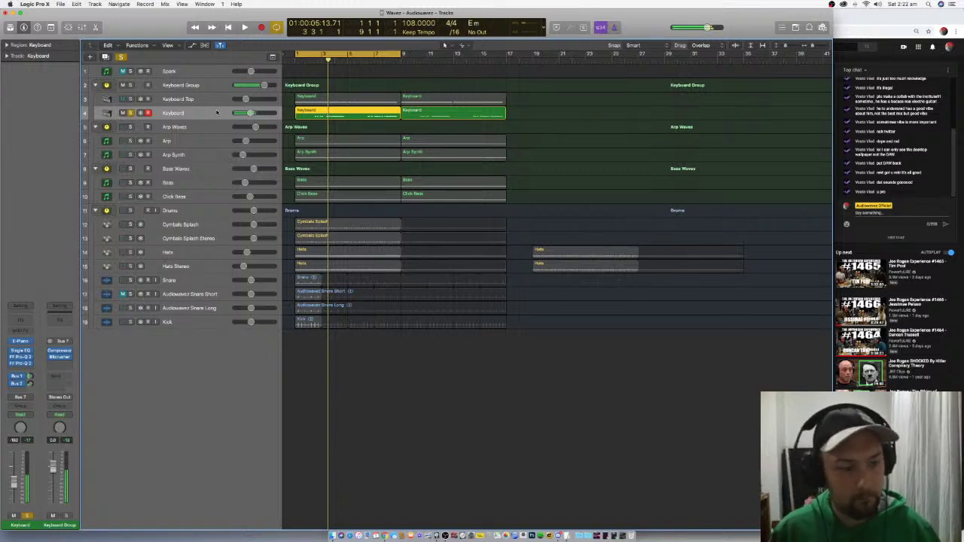
Add Keyboard Top to the solo and play both keyboard tracks from bar 1
{"action": "left_click", "coordinate": [128, 101]}
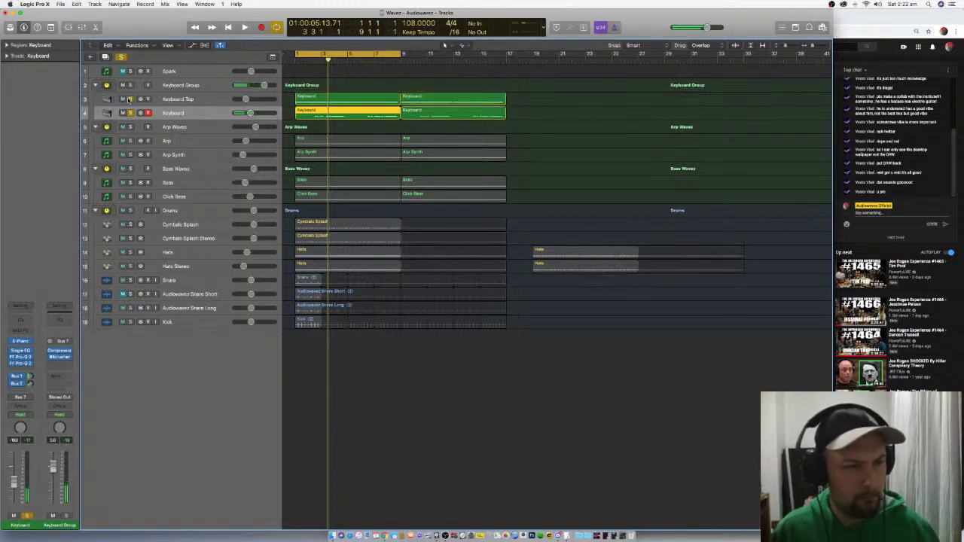
{"action": "key", "text": "Return"}
{"action": "key", "text": "space"}
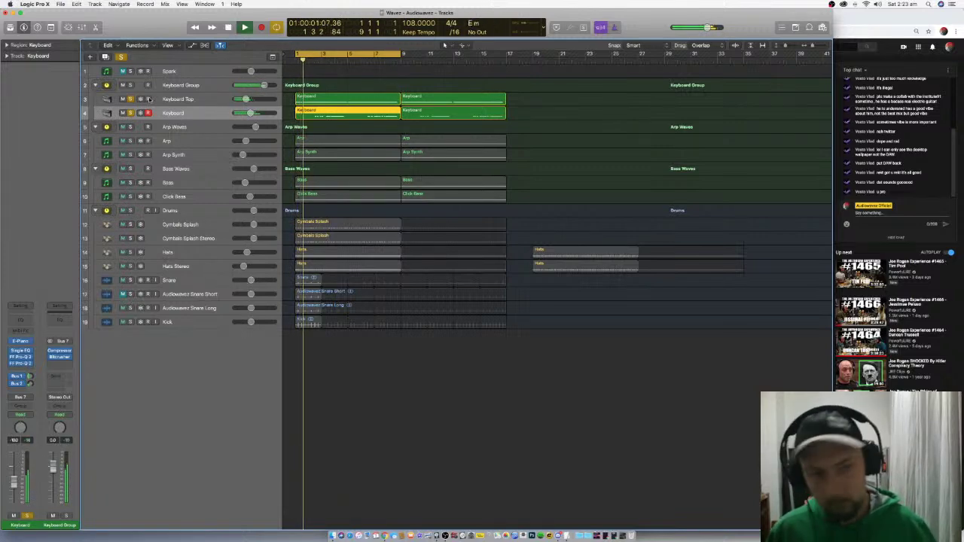
Examine the first Keyboard Top region's chord notes in the Piano Roll, auditioning the low E2 note, and close the editor
{"action": "left_click", "coordinate": [318, 98]}
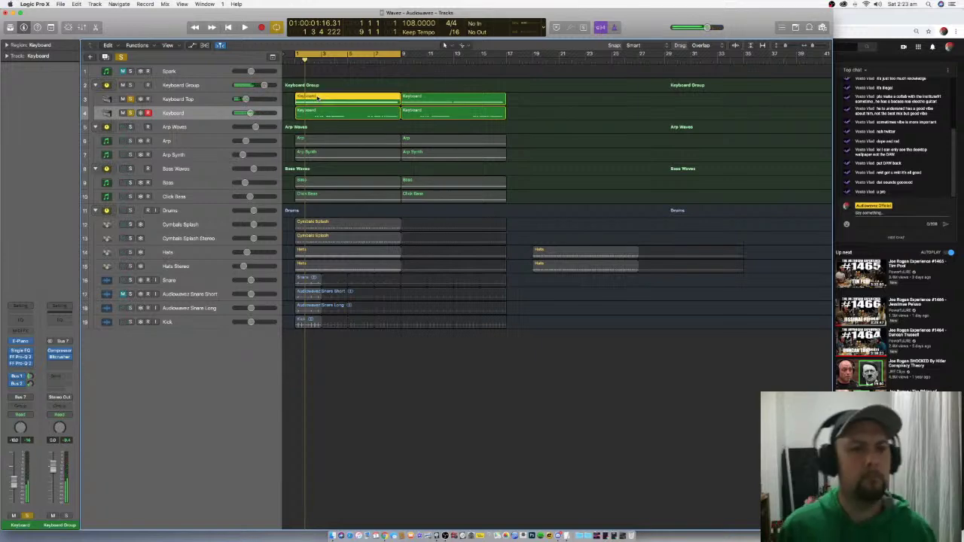
{"action": "double_click", "coordinate": [317, 98]}
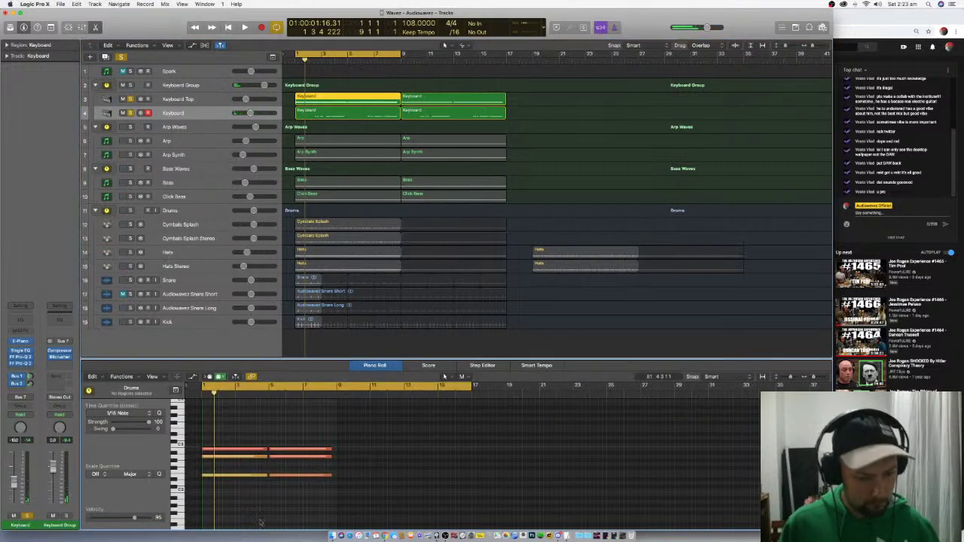
{"action": "left_click", "coordinate": [238, 476]}
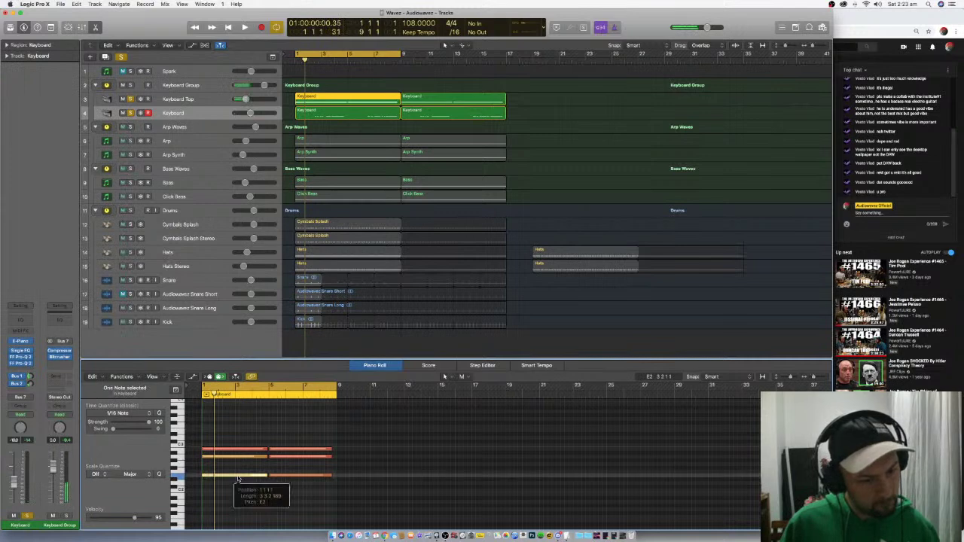
{"action": "left_click", "coordinate": [226, 456]}
{"action": "left_click", "coordinate": [412, 464]}
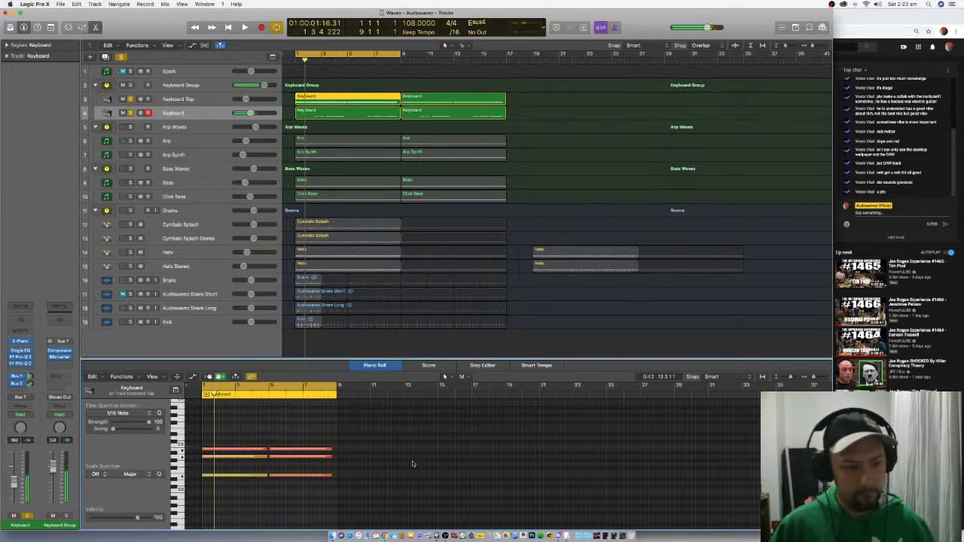
{"action": "key", "text": "p"}
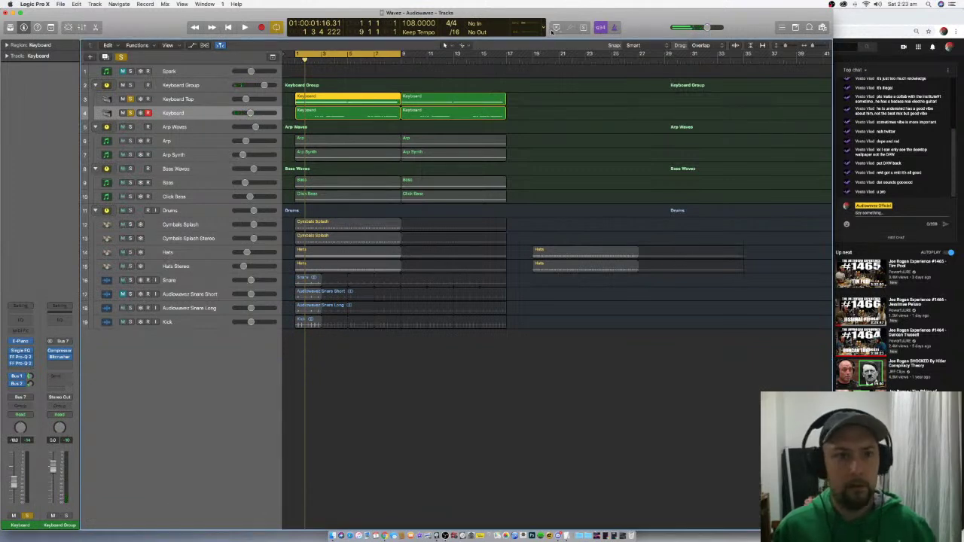
Review the project tempo mode options, staying on Keep Project Tempo, and clear the region selection
{"action": "left_click", "coordinate": [422, 32]}
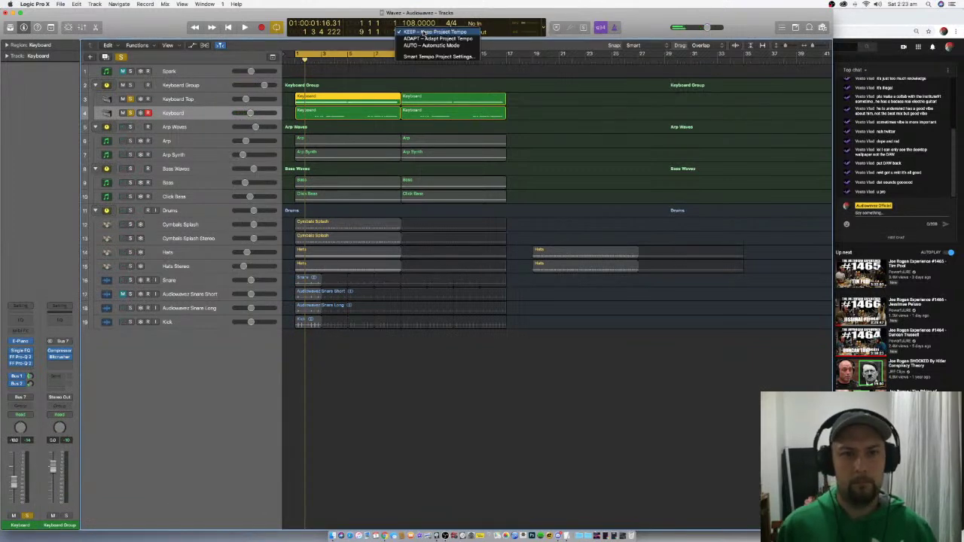
{"action": "left_click", "coordinate": [426, 33]}
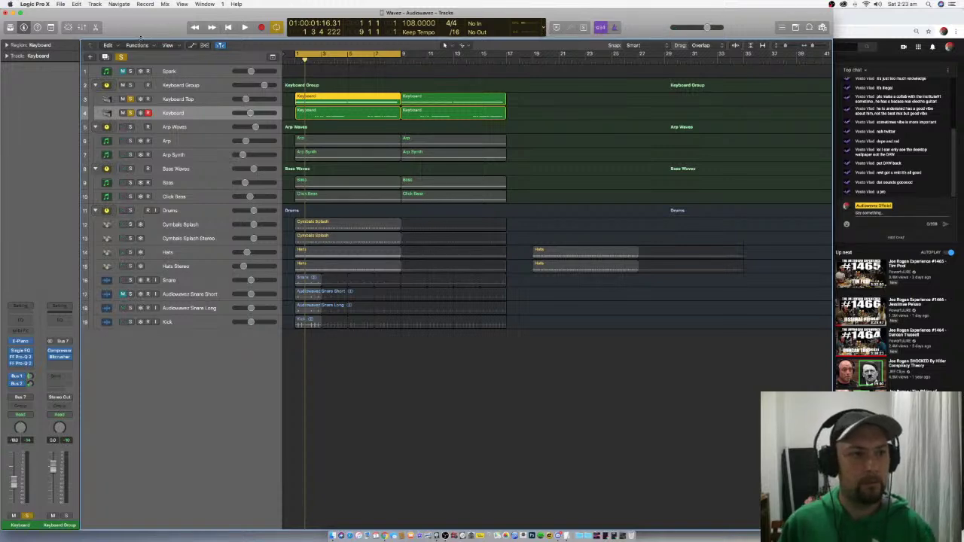
{"action": "left_click", "coordinate": [401, 349]}
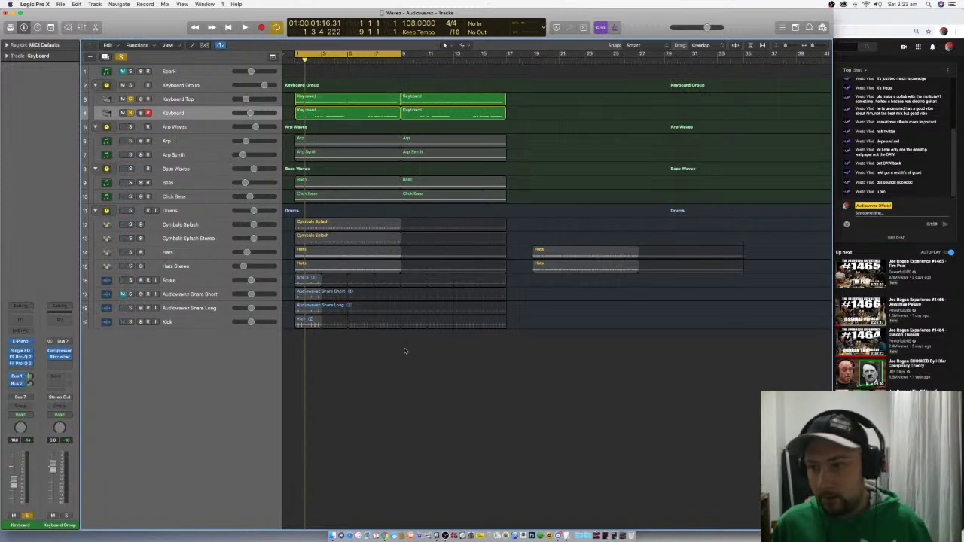
{"action": "scroll", "coordinate": [405, 350], "scroll_direction": "left", "scroll_amount": 1}
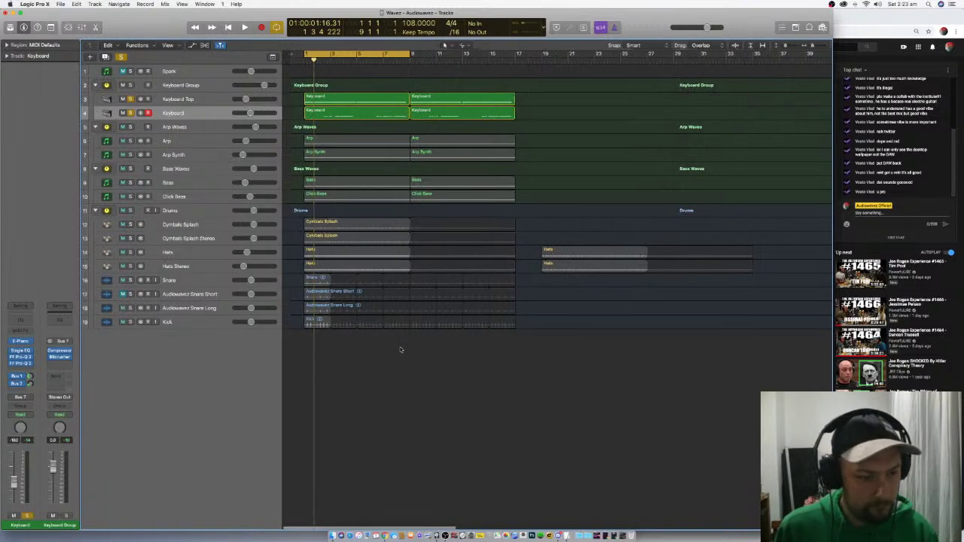
Take Keyboard Top out of the solo and create one software instrument track directly below the Keyboard track
{"action": "left_click", "coordinate": [194, 109]}
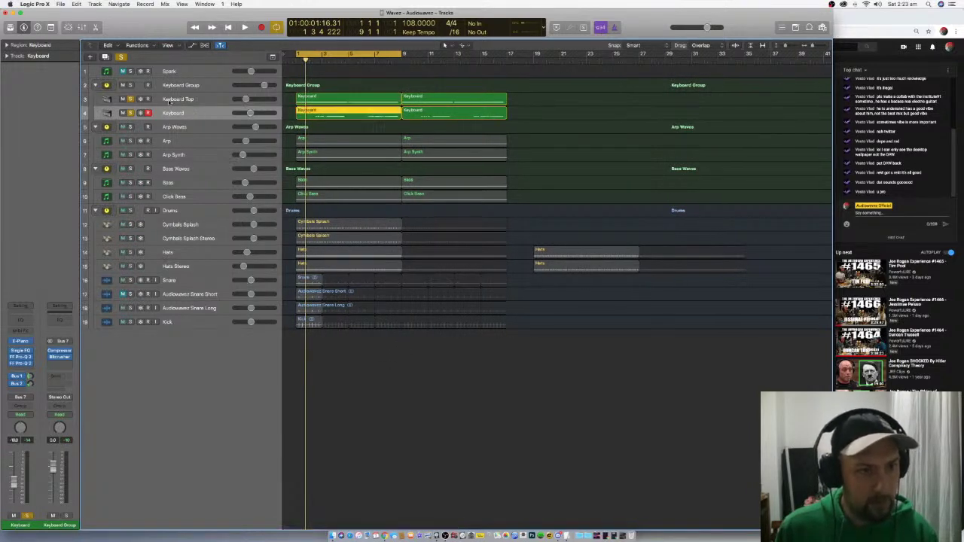
{"action": "left_click", "coordinate": [130, 99]}
{"action": "key", "text": "alt+super+n"}
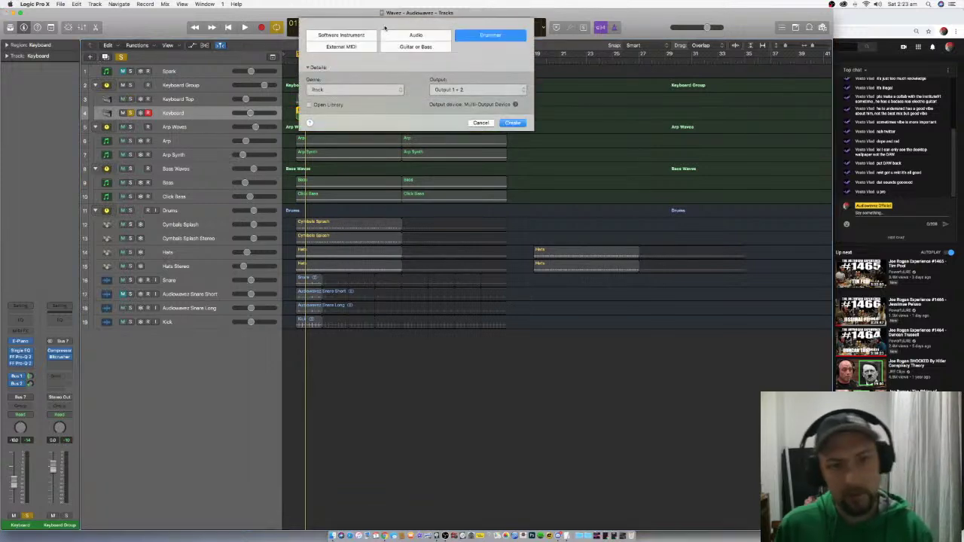
{"action": "left_click", "coordinate": [341, 35]}
{"action": "left_click", "coordinate": [512, 132]}
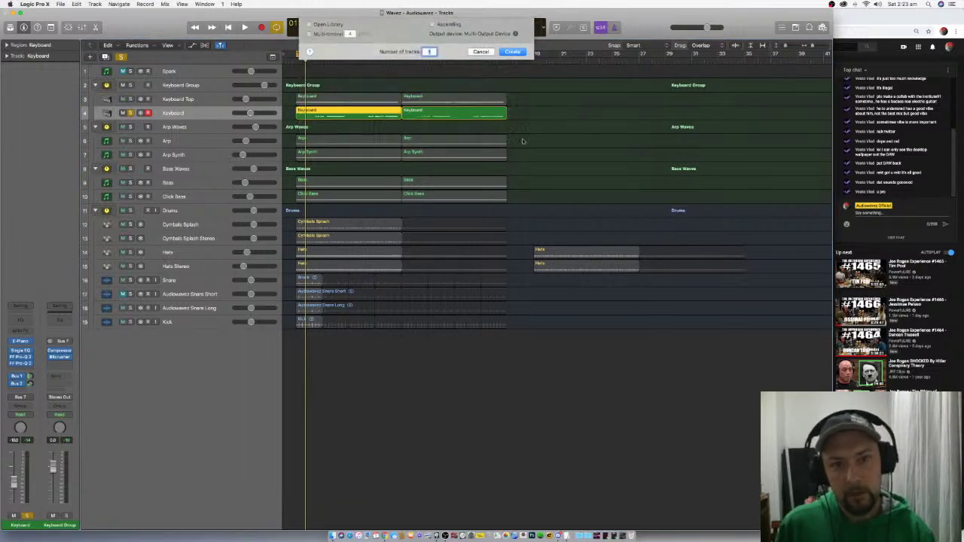
{"action": "left_click_drag", "start_coordinate": [208, 40], "coordinate": [581, 243]}
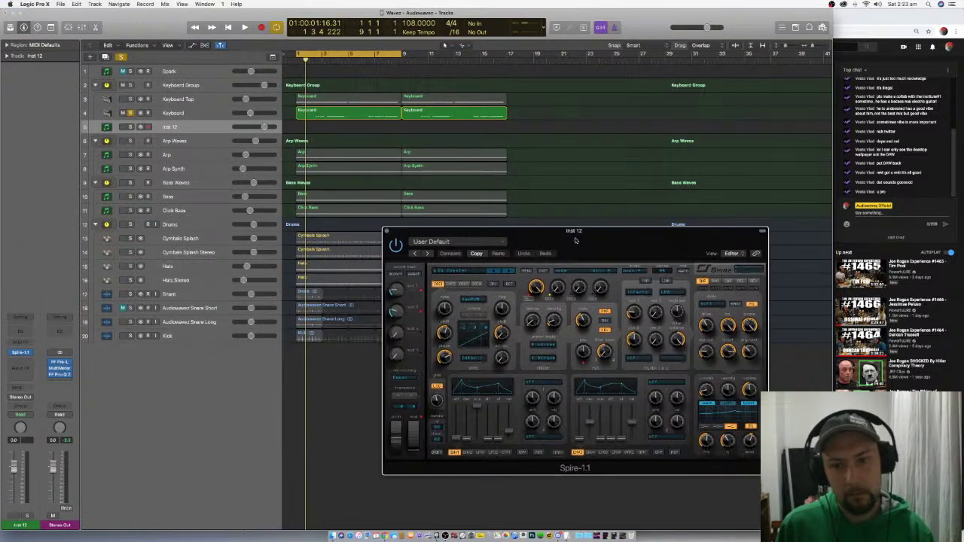
Rename the new software instrument track as Big Synth
{"action": "double_click", "coordinate": [171, 127]}
{"action": "type", "text": "Big"}
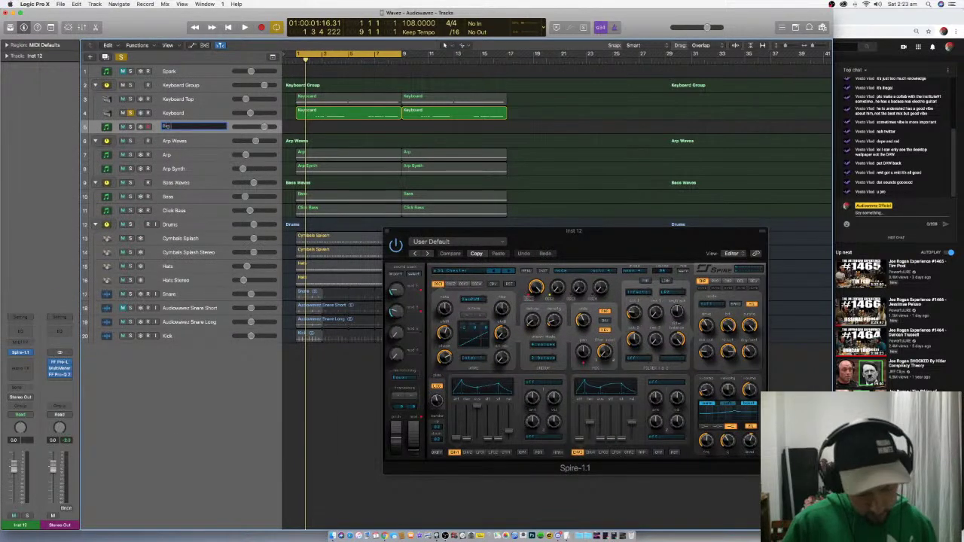
{"action": "type", "text": " Synth"}
{"action": "key", "text": "Return"}
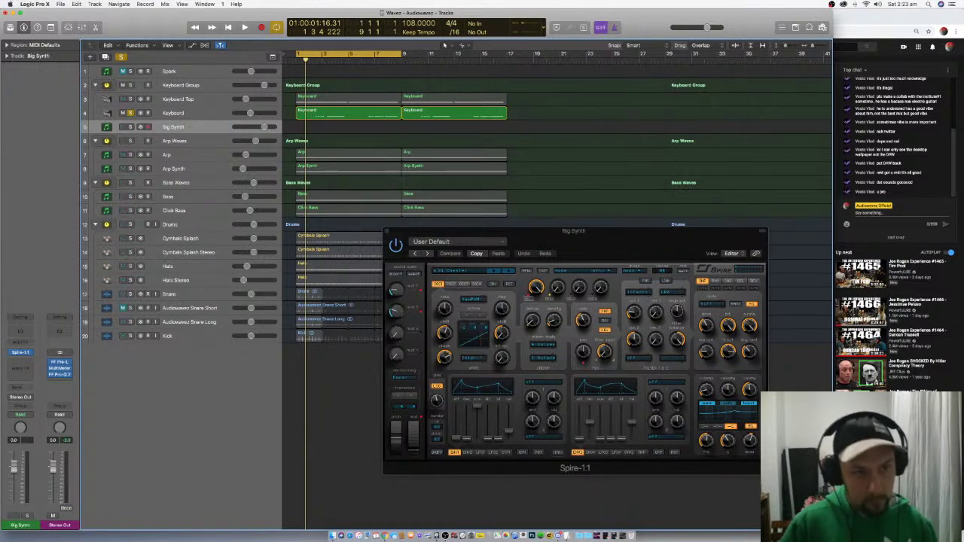
Copy both Keyboard regions onto the Big Synth track at the same bars and solo only Big Synth
{"action": "left_click_drag", "start_coordinate": [545, 112], "coordinate": [342, 130]}
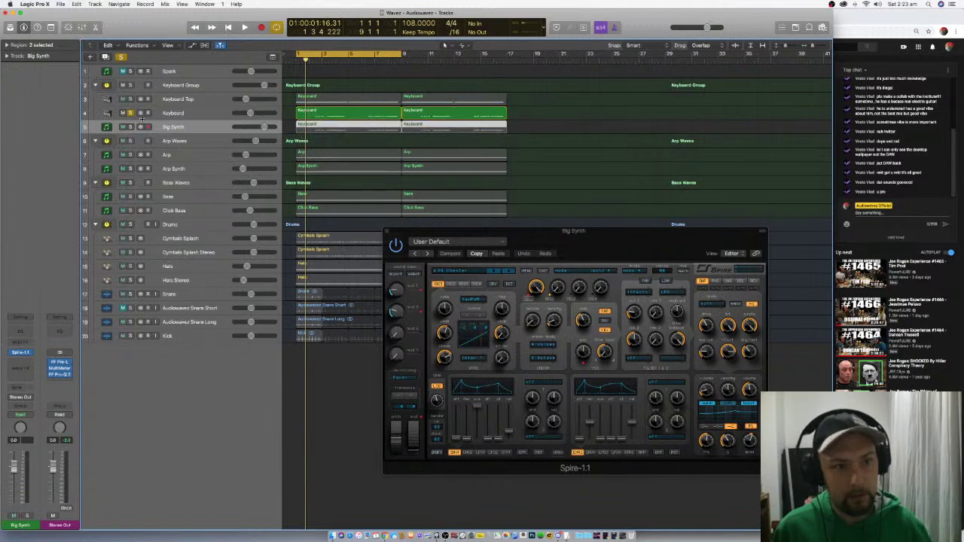
{"action": "left_click", "coordinate": [194, 126]}
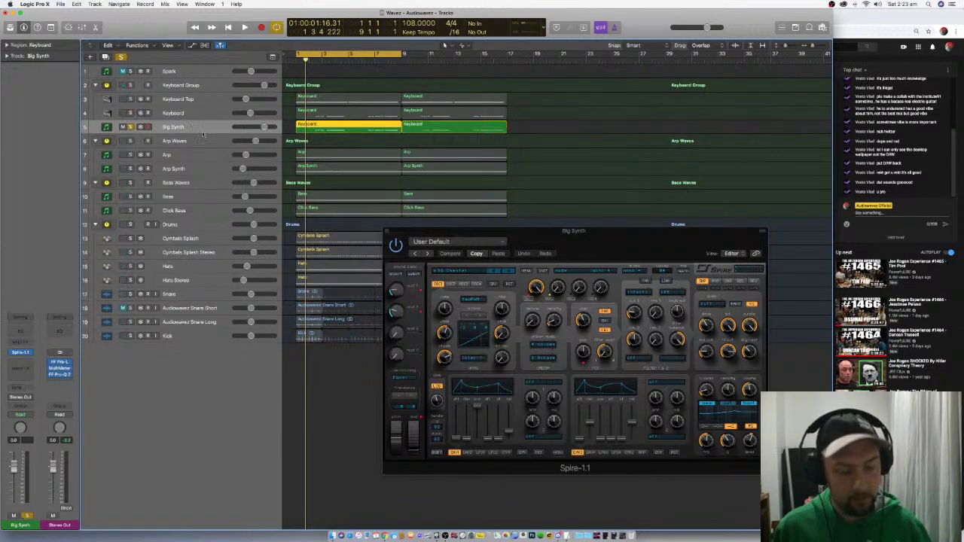
Reset Spire on Big Synth to its Init patch and lower the track's volume while auditioning chords
{"action": "left_click", "coordinate": [544, 272]}
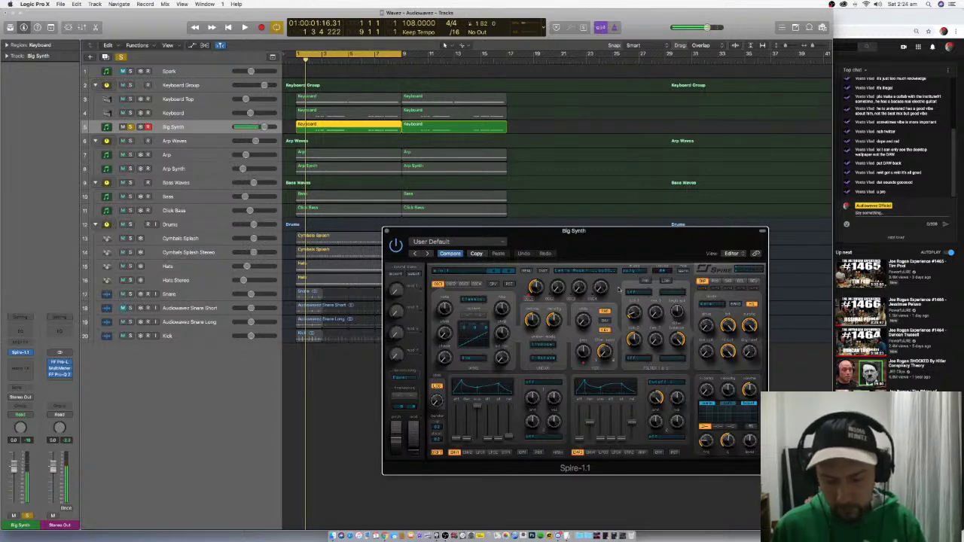
{"action": "left_click", "coordinate": [729, 281]}
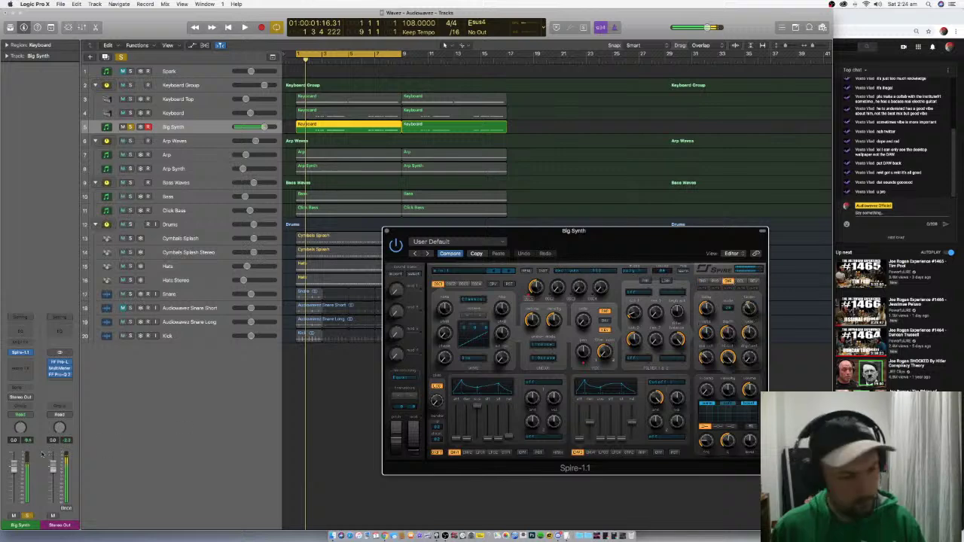
{"action": "left_click_drag", "start_coordinate": [14, 468], "coordinate": [14, 487]}
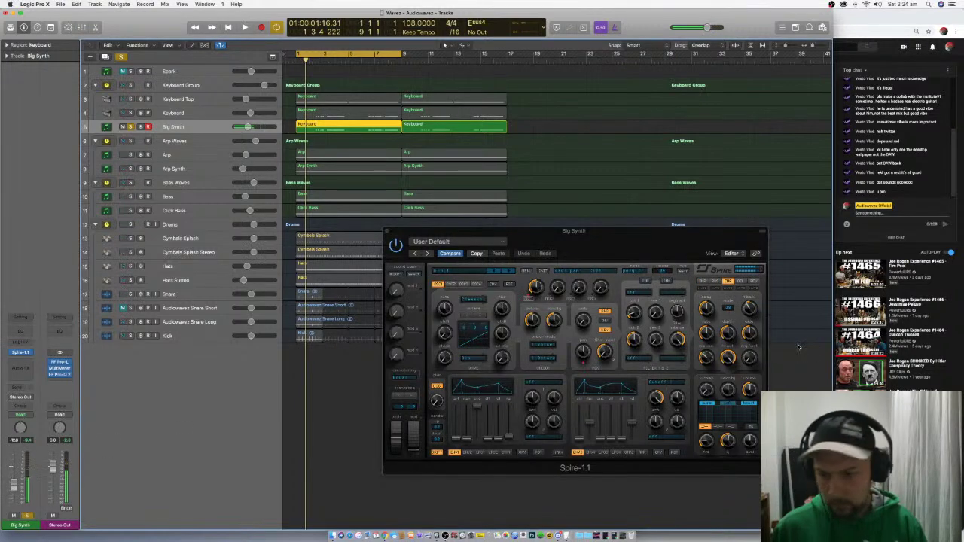
Shape Spire's first envelope with more decay, less sustain and more release, and show the first effect's settings
{"action": "left_click", "coordinate": [747, 358]}
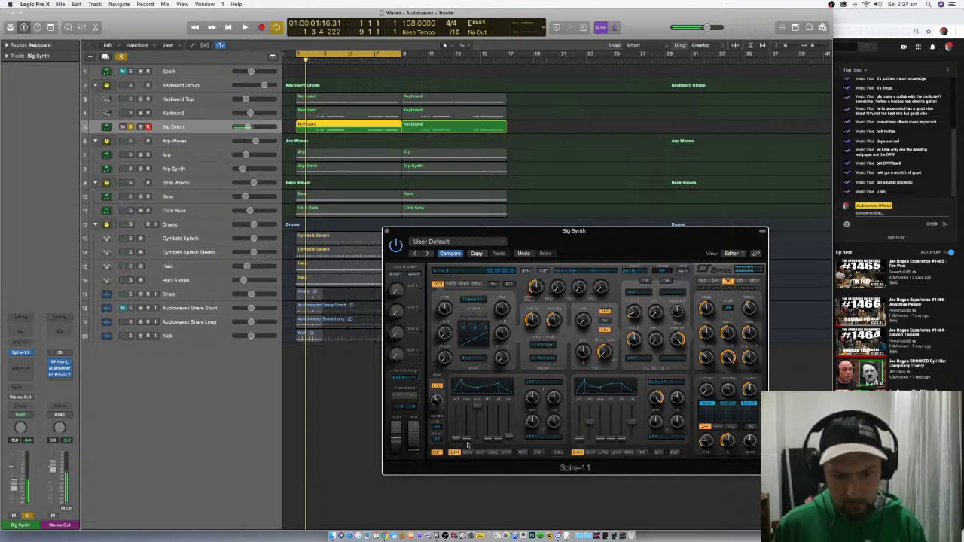
{"action": "left_click_drag", "start_coordinate": [478, 407], "coordinate": [477, 425]}
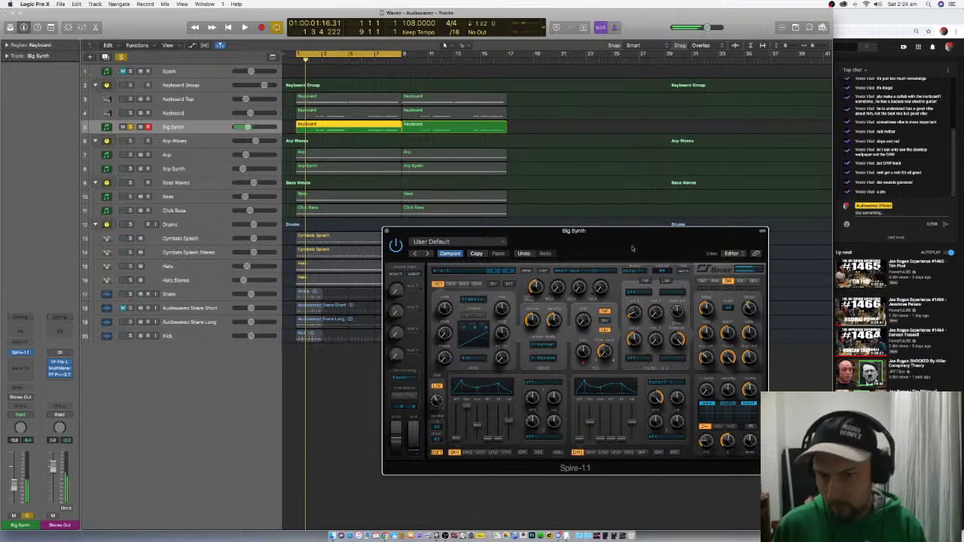
{"action": "left_click_drag", "start_coordinate": [633, 249], "coordinate": [591, 185]}
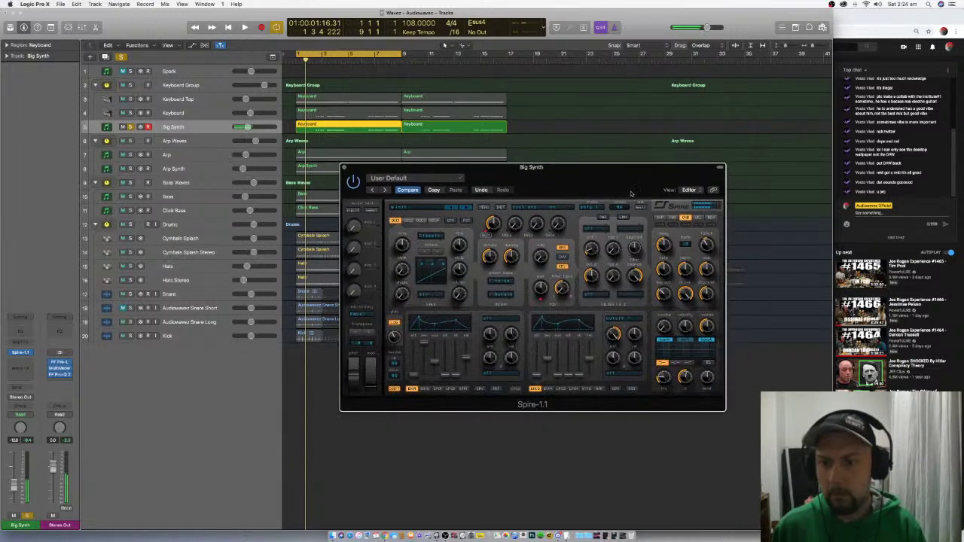
{"action": "left_click", "coordinate": [661, 217]}
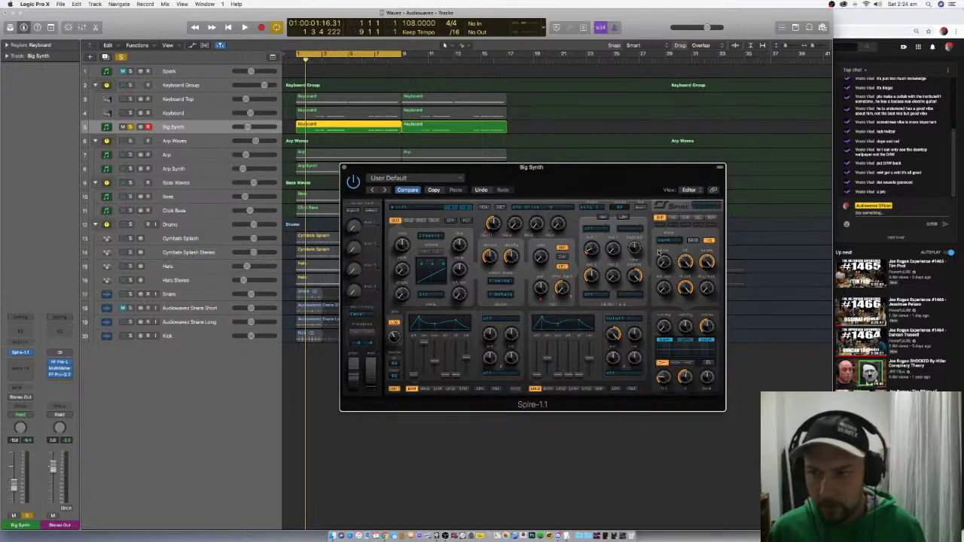
{"action": "left_click_drag", "start_coordinate": [561, 183], "coordinate": [587, 225]}
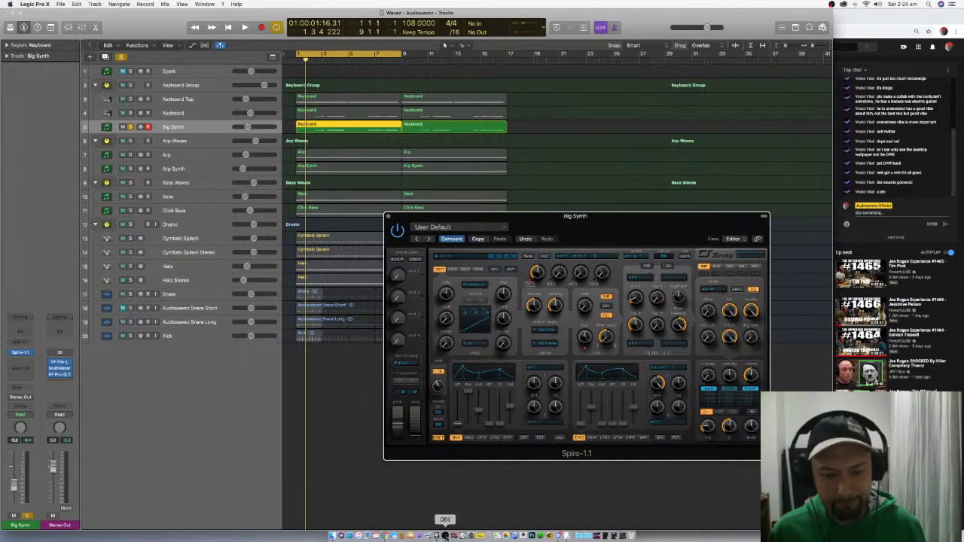
Check the live stream in OBS, switch to the YouTube stream page in Chrome and post a "be back later" chat message
{"action": "left_click", "coordinate": [446, 534]}
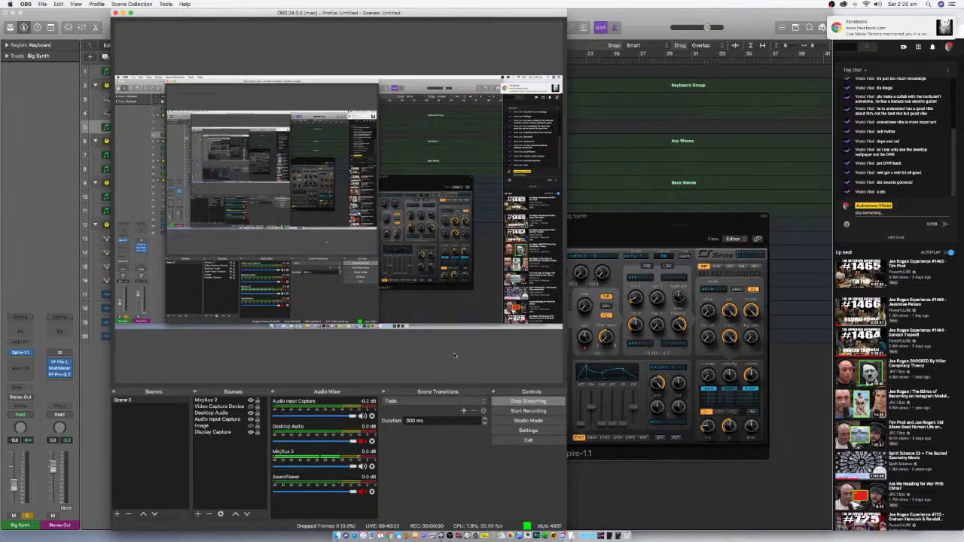
{"action": "left_click", "coordinate": [124, 13]}
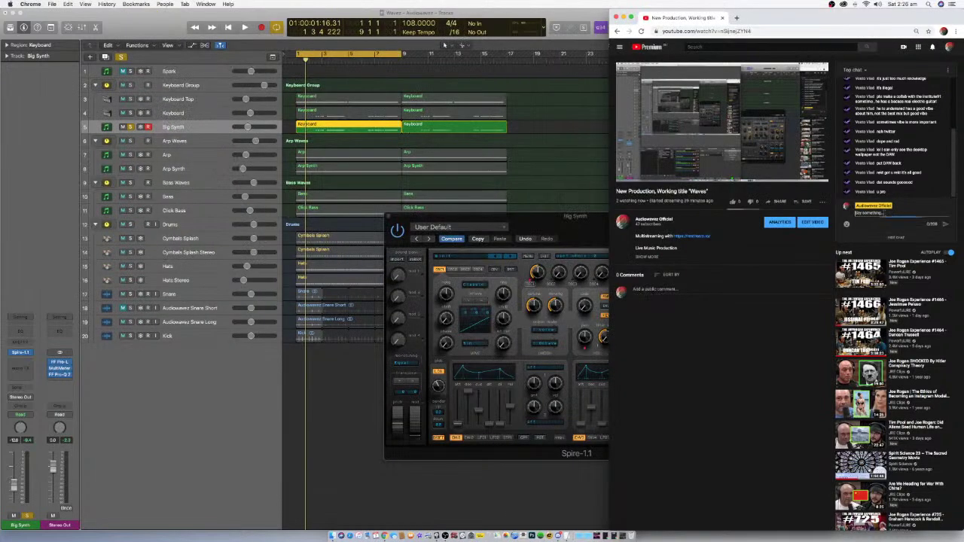
{"action": "left_click", "coordinate": [874, 213]}
{"action": "type", "text": "be back later ya"}
{"action": "key", "text": "Return"}
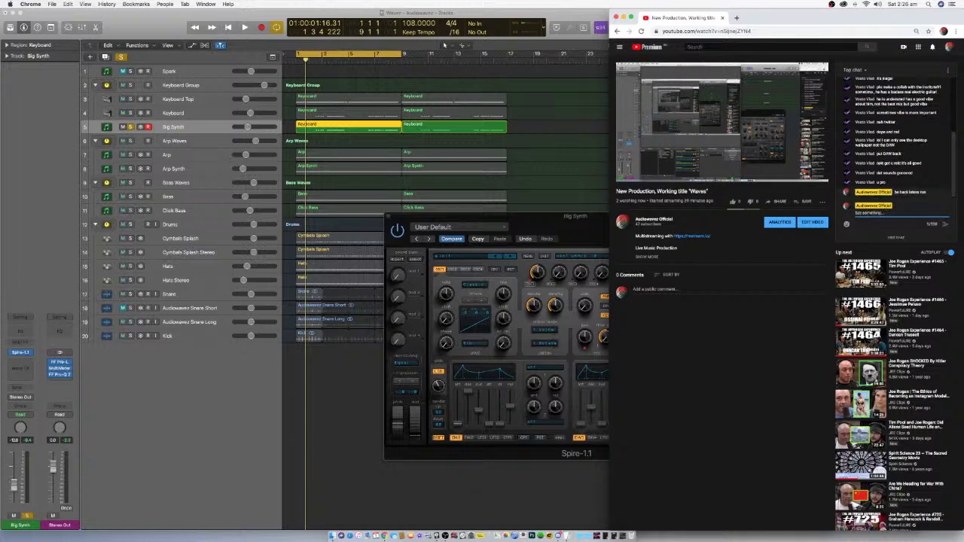